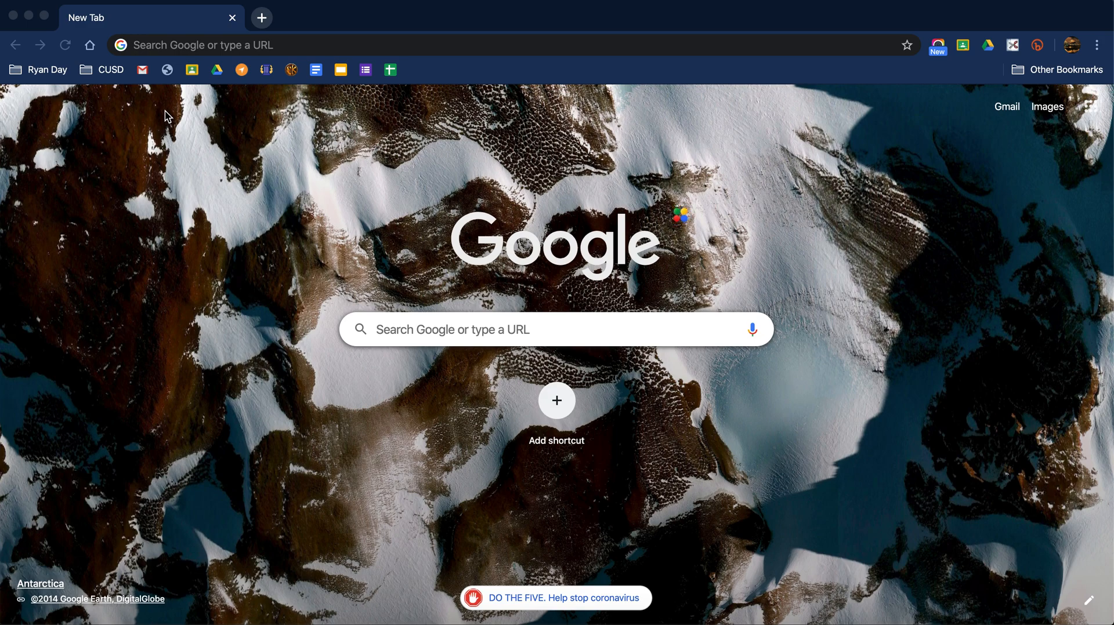
- Load classroom.google.com from the Chrome address bar to see all class cards
{"action": "left_click", "coordinate": [229, 46]}
{"action": "type", "text": "classroo"}
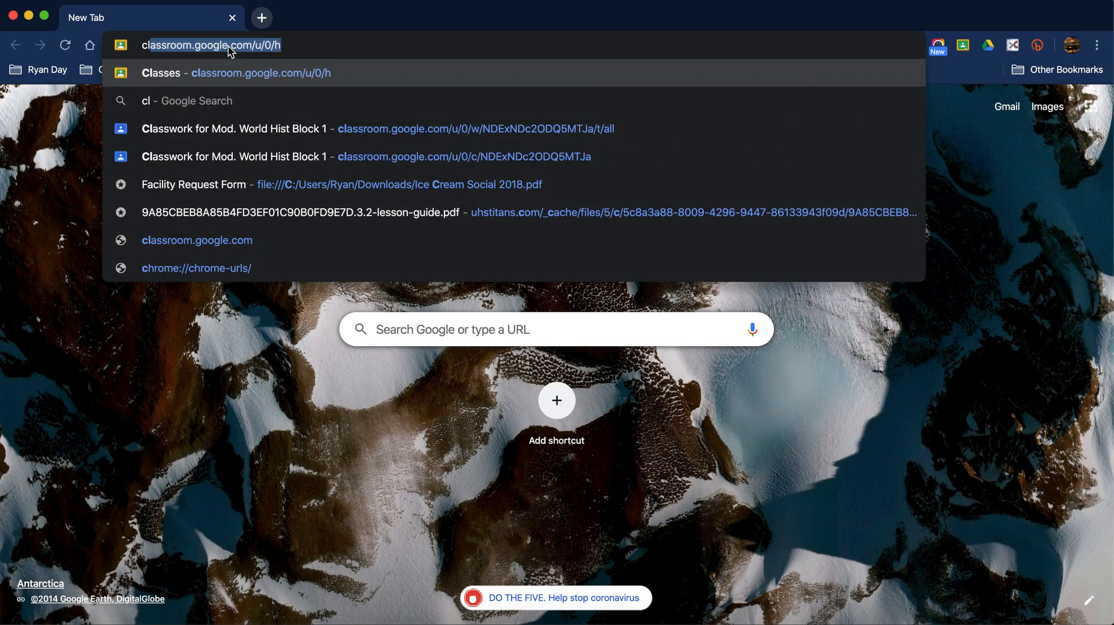
{"action": "type", "text": "m"}
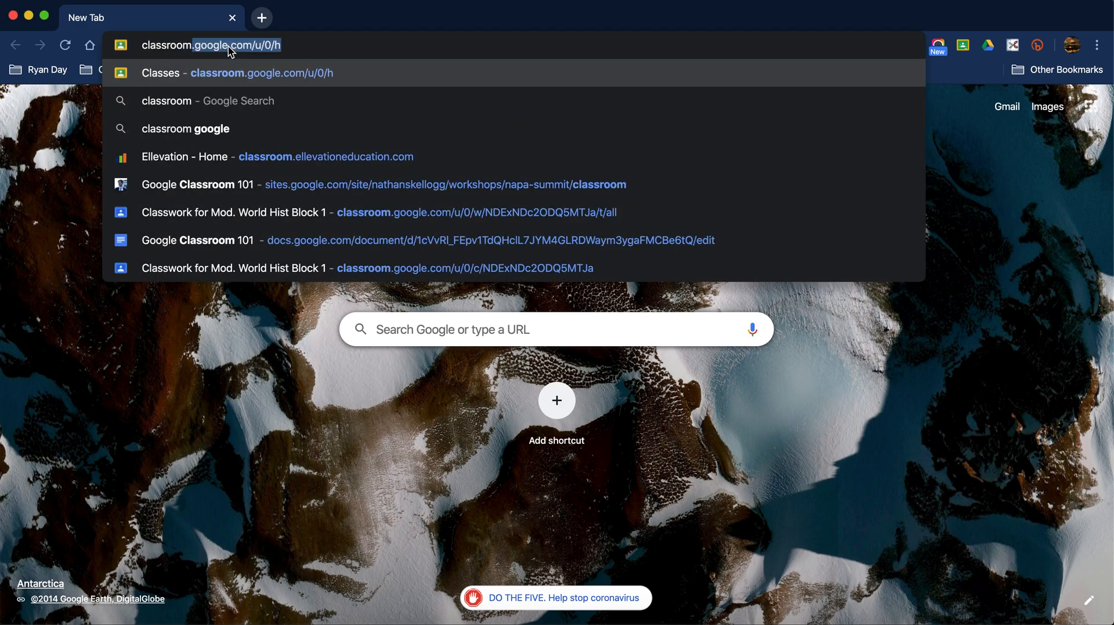
{"action": "key", "text": "Return"}
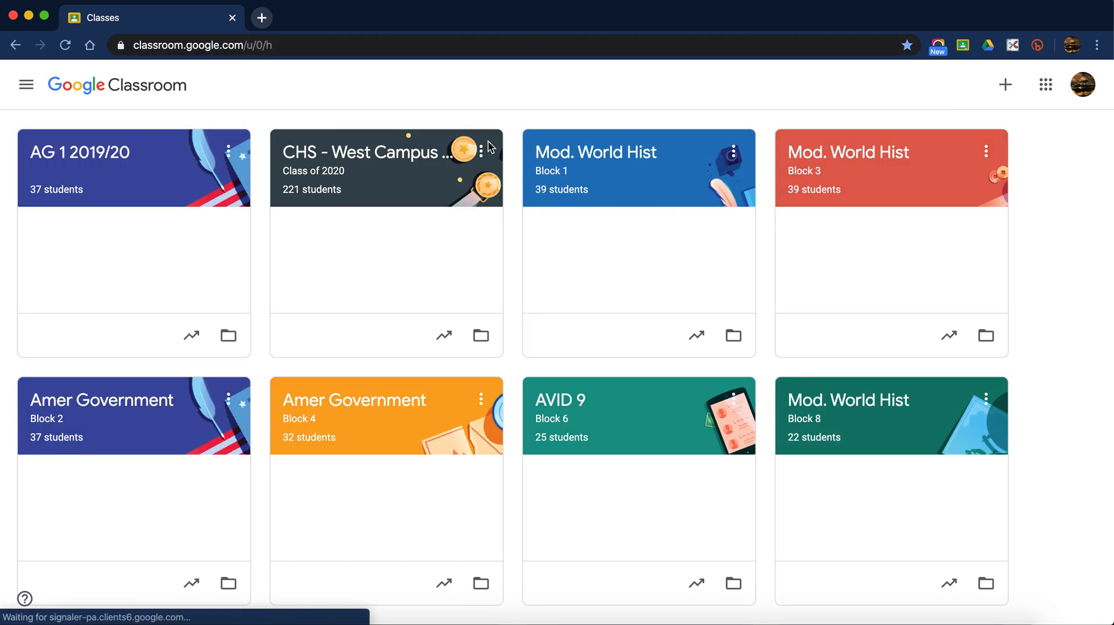
- Scroll through the class cards and open the Mod. World Hist Block 1 class
{"action": "scroll", "coordinate": [508, 115], "scroll_direction": "down", "scroll_amount": 2}
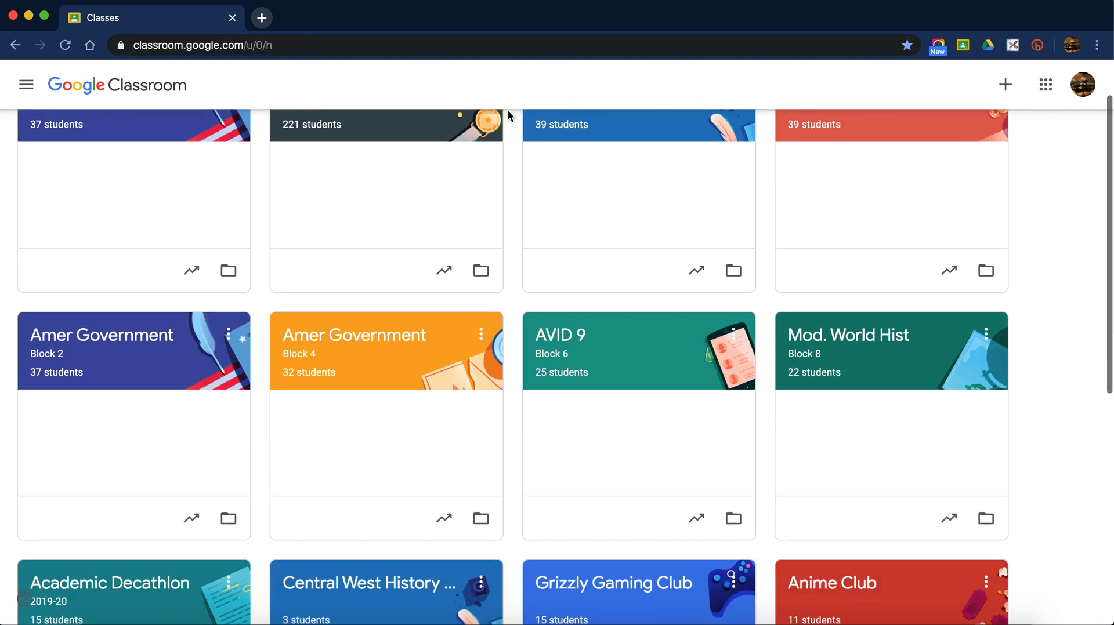
{"action": "scroll", "coordinate": [507, 115], "scroll_direction": "down", "scroll_amount": 4}
{"action": "scroll", "coordinate": [507, 115], "scroll_direction": "up", "scroll_amount": 6}
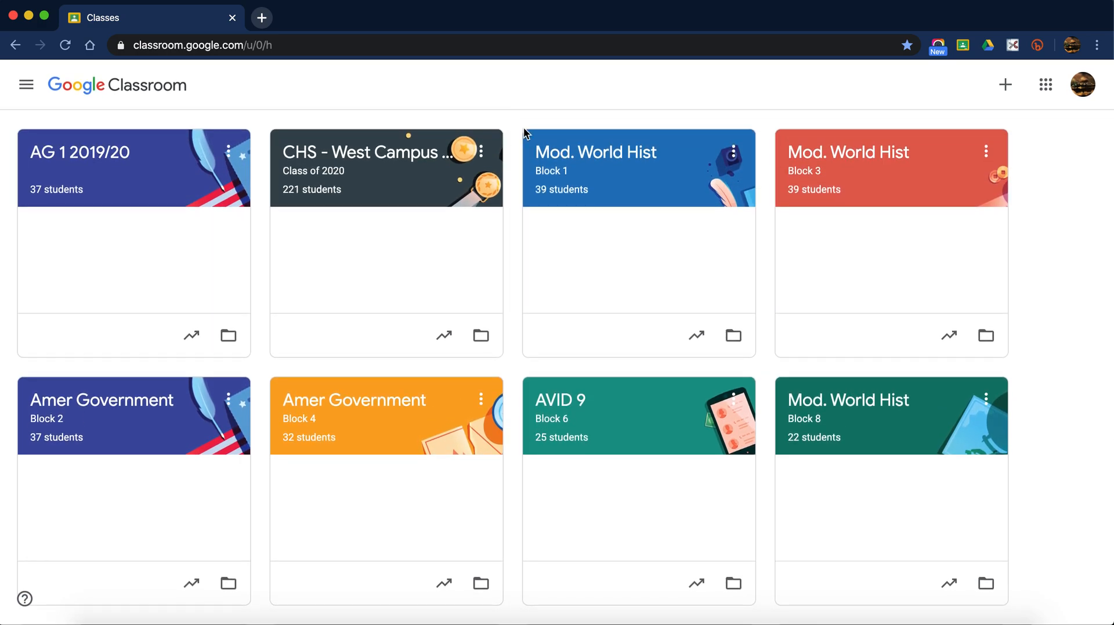
{"action": "left_click", "coordinate": [558, 156]}
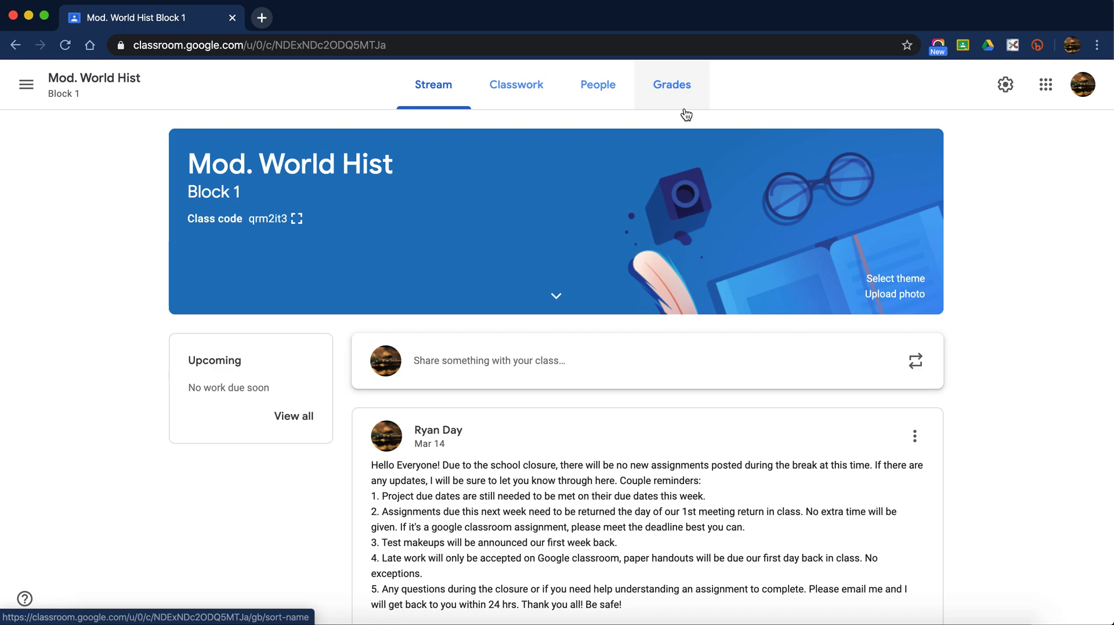
- Show the Block 1 People page and scroll through the enrolled students and guardian status
{"action": "left_click", "coordinate": [624, 96]}
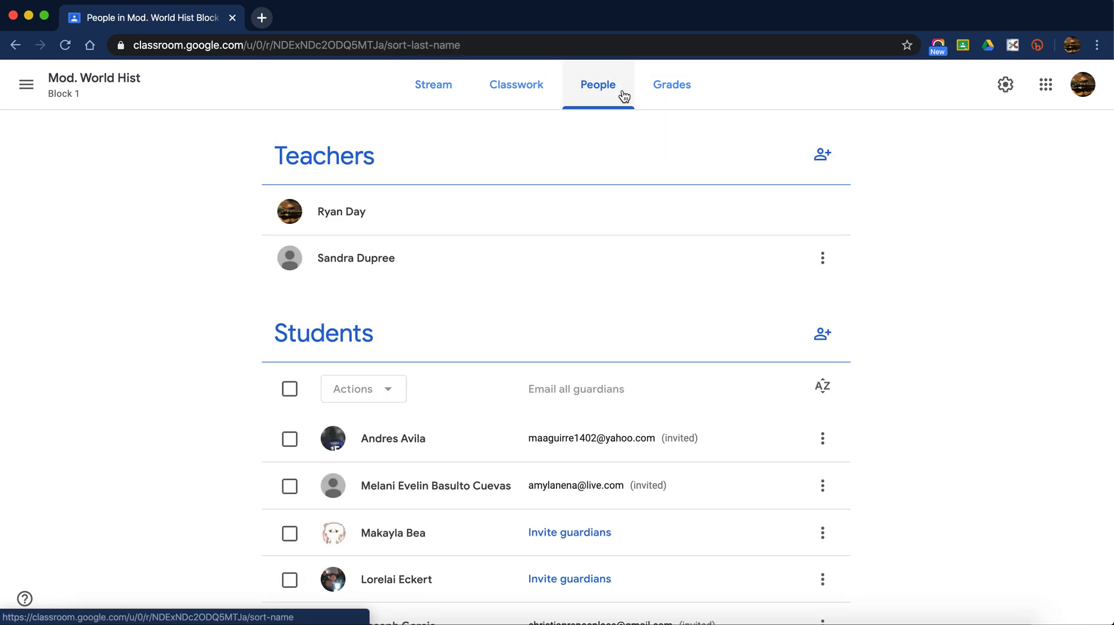
{"action": "scroll", "coordinate": [624, 96], "scroll_direction": "down", "scroll_amount": 4}
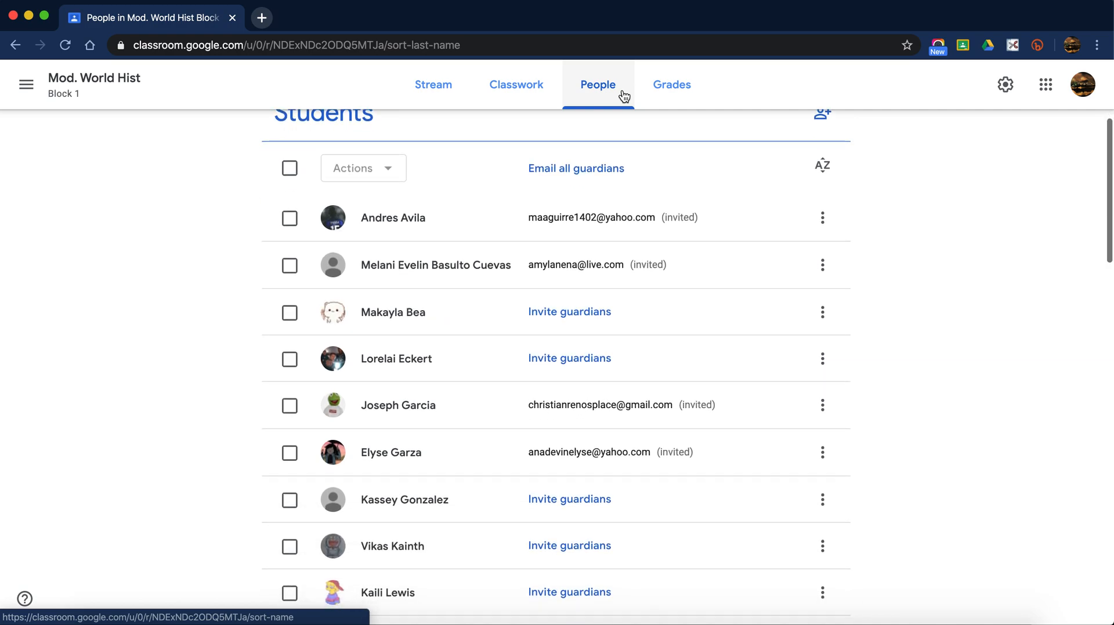
{"action": "scroll", "coordinate": [624, 95], "scroll_direction": "down", "scroll_amount": 1}
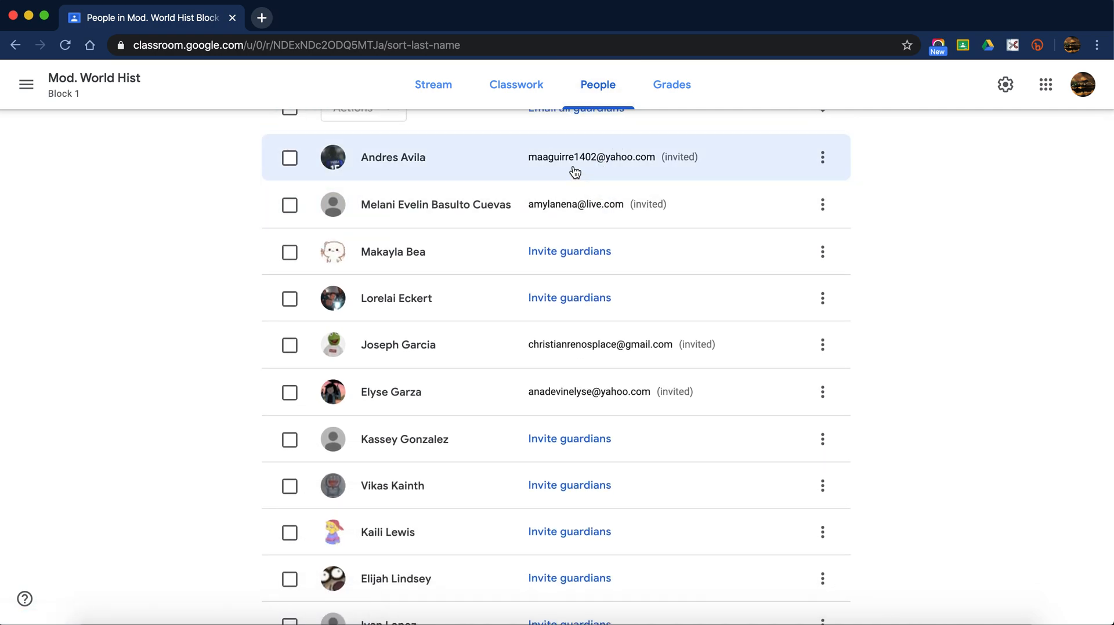
{"action": "scroll", "coordinate": [569, 164], "scroll_direction": "up", "scroll_amount": 1}
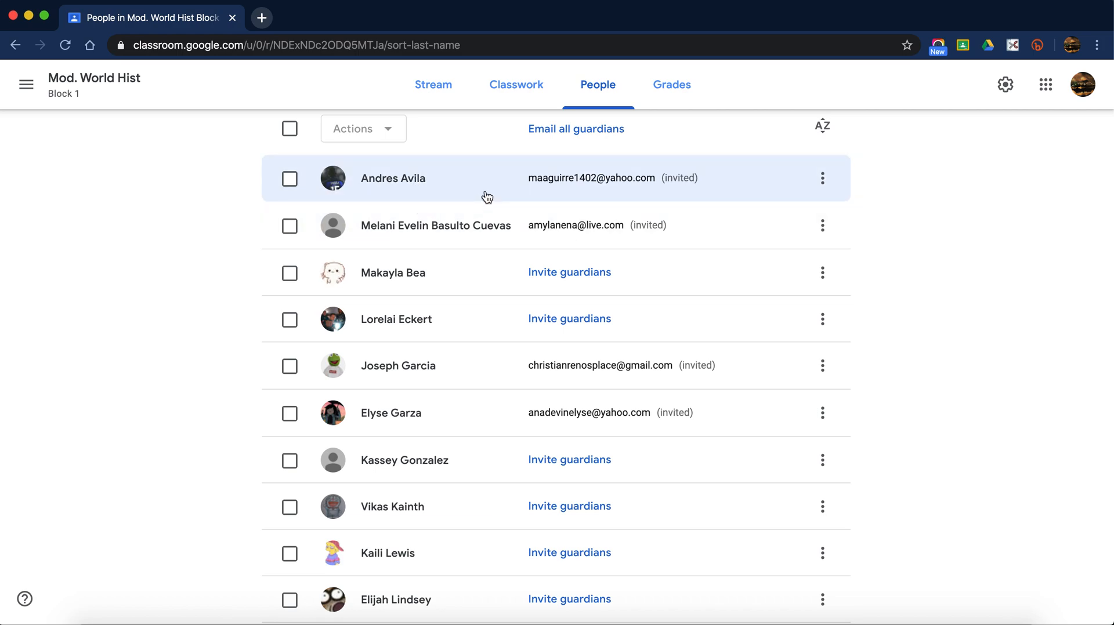
- Go back to the Block 1 Stream, scroll through older announcements, then return to the banner
{"action": "left_click", "coordinate": [456, 87]}
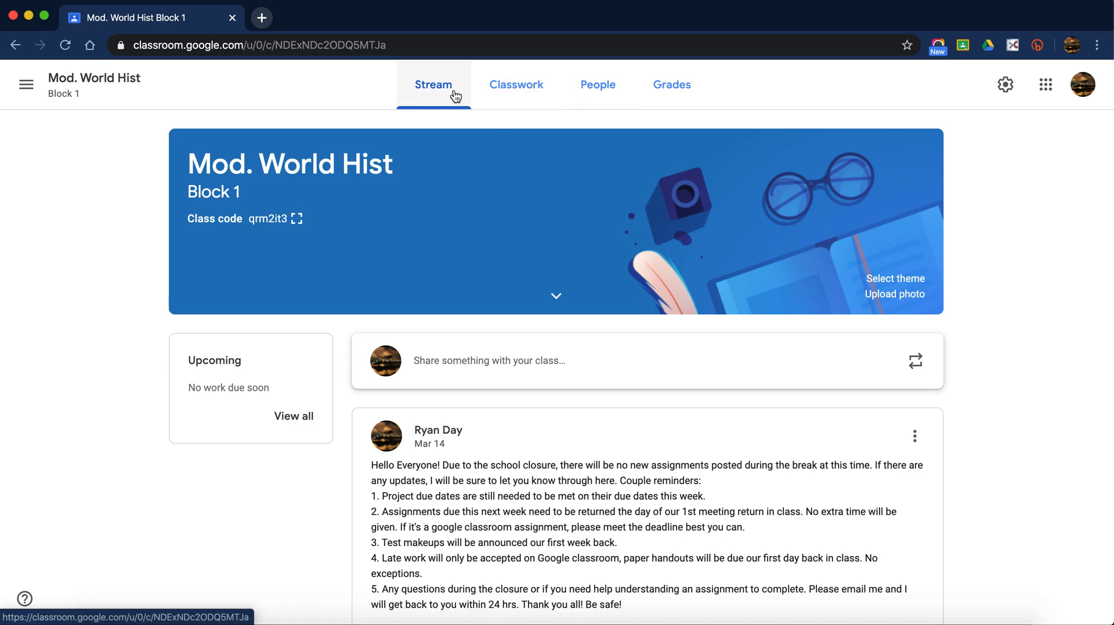
{"action": "scroll", "coordinate": [542, 441], "scroll_direction": "down", "scroll_amount": 3}
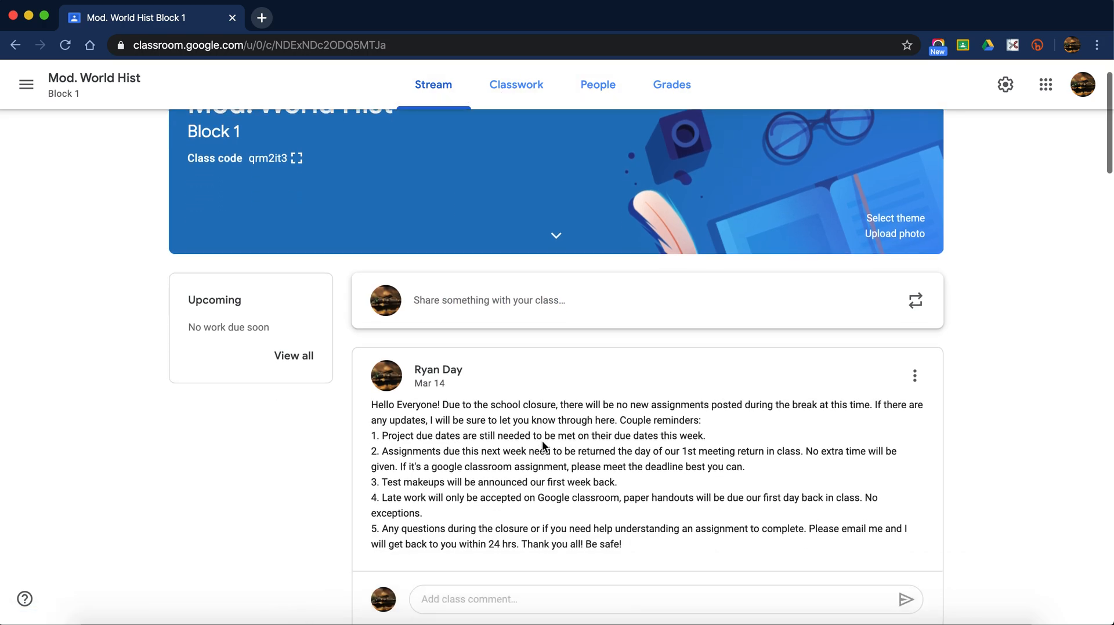
{"action": "scroll", "coordinate": [543, 442], "scroll_direction": "down", "scroll_amount": 2}
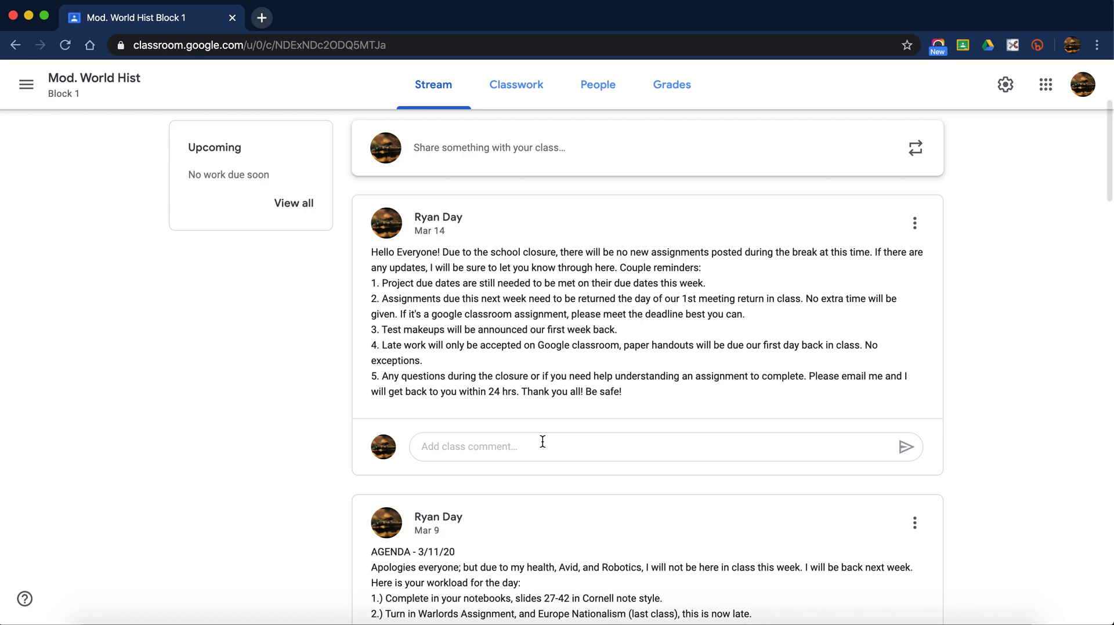
{"action": "scroll", "coordinate": [543, 442], "scroll_direction": "down", "scroll_amount": 2}
{"action": "scroll", "coordinate": [543, 442], "scroll_direction": "down", "scroll_amount": 5}
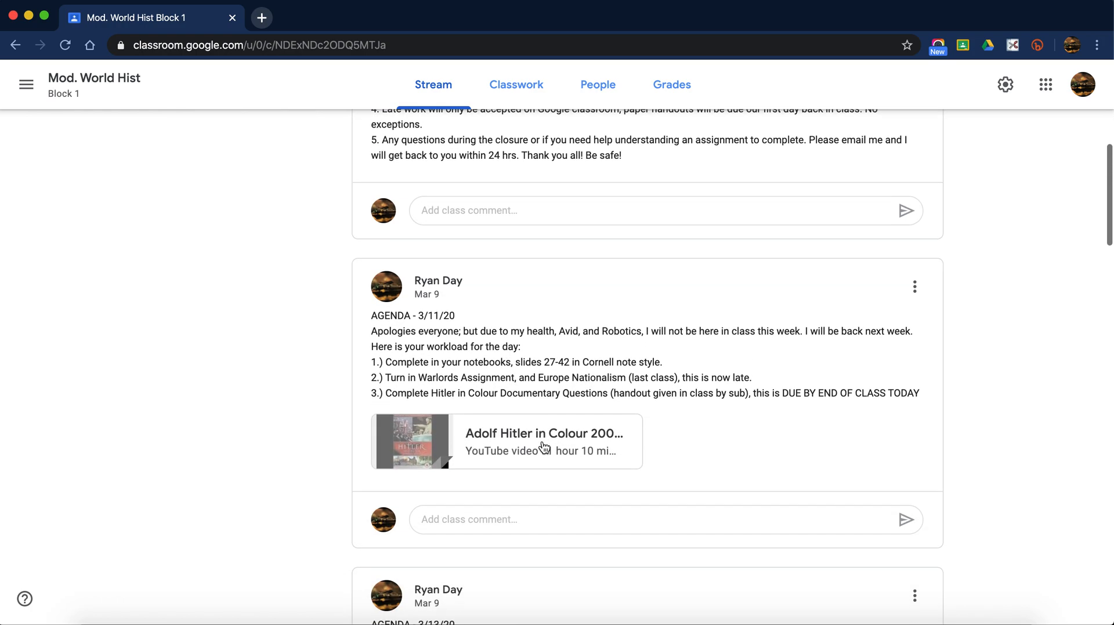
{"action": "scroll", "coordinate": [544, 448], "scroll_direction": "down", "scroll_amount": 6}
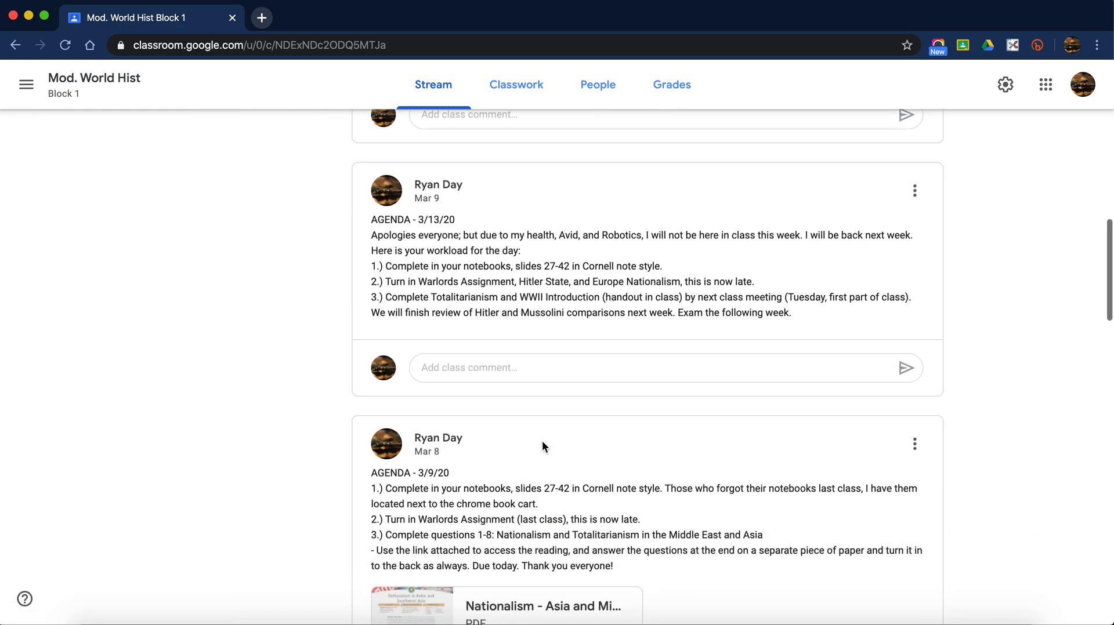
{"action": "scroll", "coordinate": [543, 445], "scroll_direction": "down", "scroll_amount": 5}
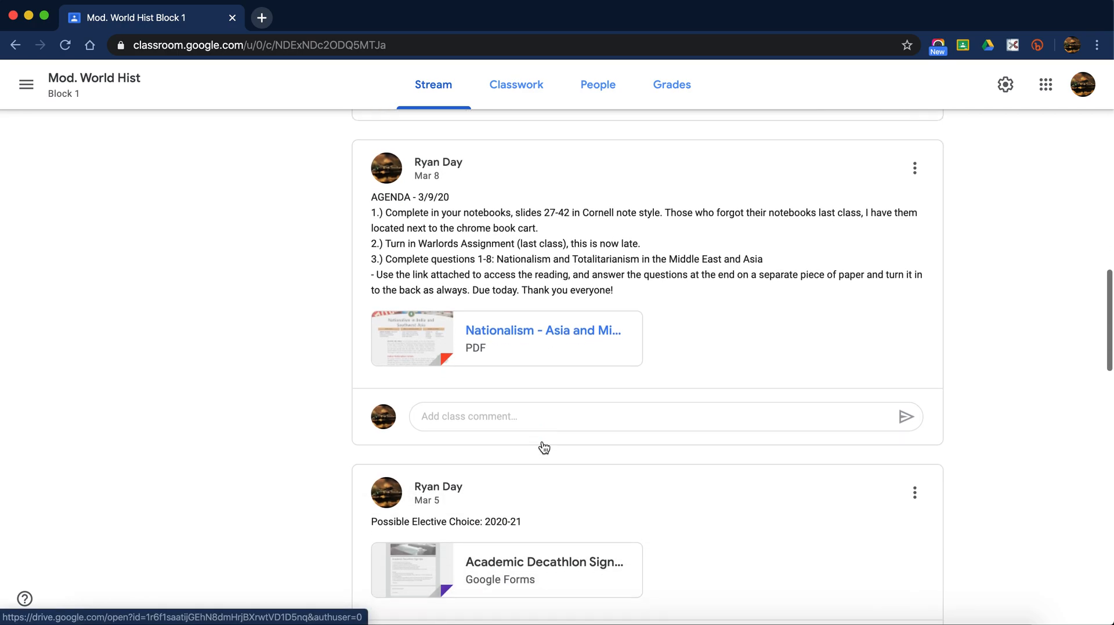
{"action": "scroll", "coordinate": [542, 441], "scroll_direction": "up", "scroll_amount": 11}
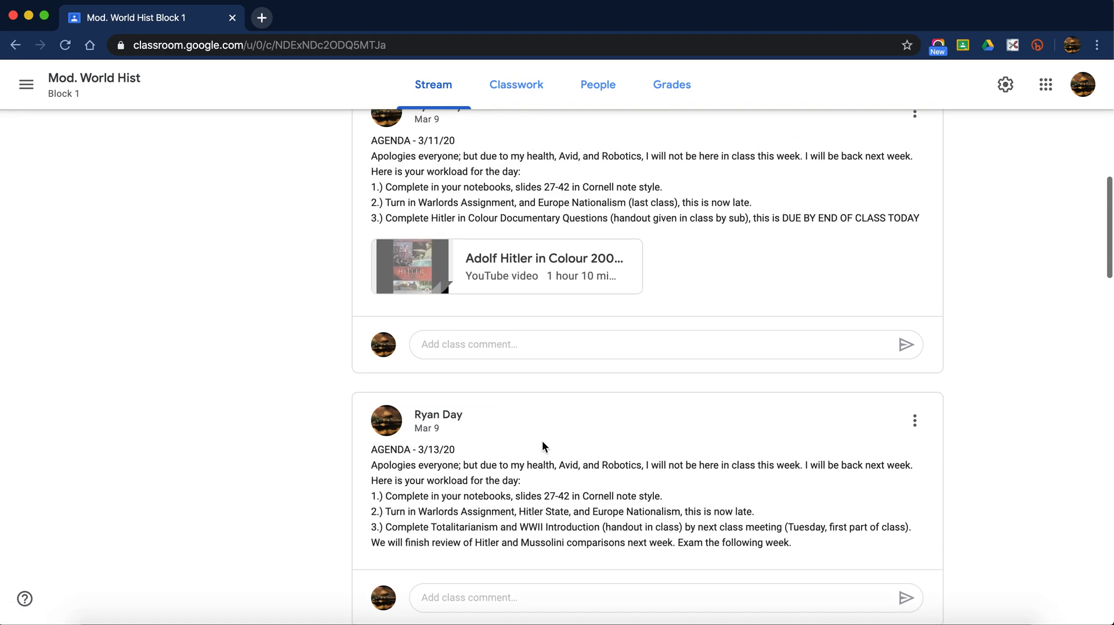
{"action": "scroll", "coordinate": [542, 442], "scroll_direction": "up", "scroll_amount": 4}
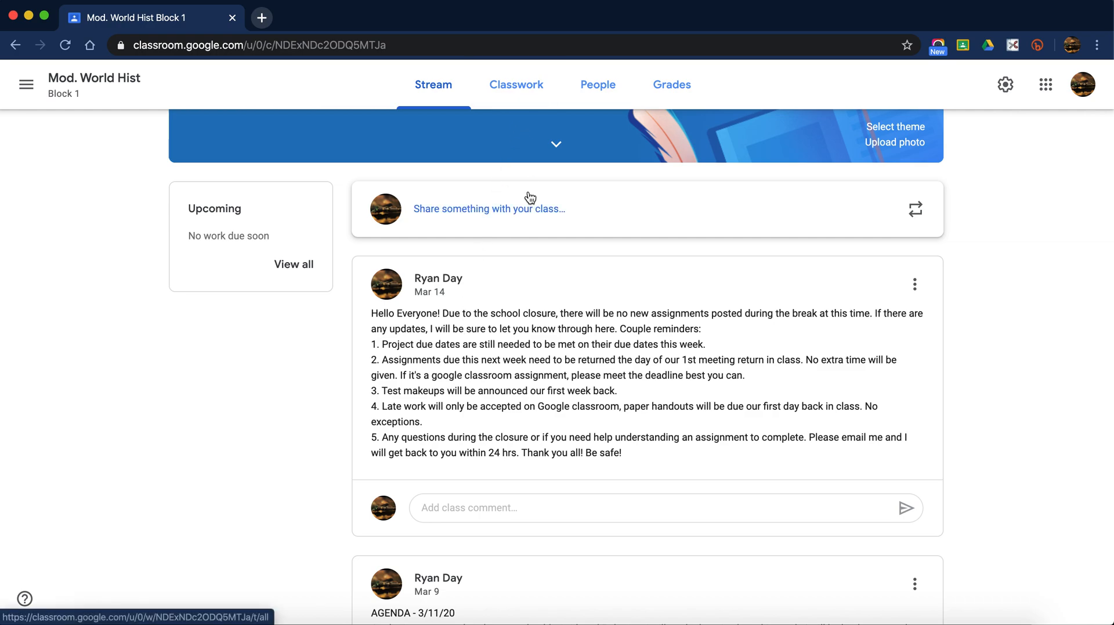
{"action": "scroll", "coordinate": [529, 197], "scroll_direction": "up", "scroll_amount": 3}
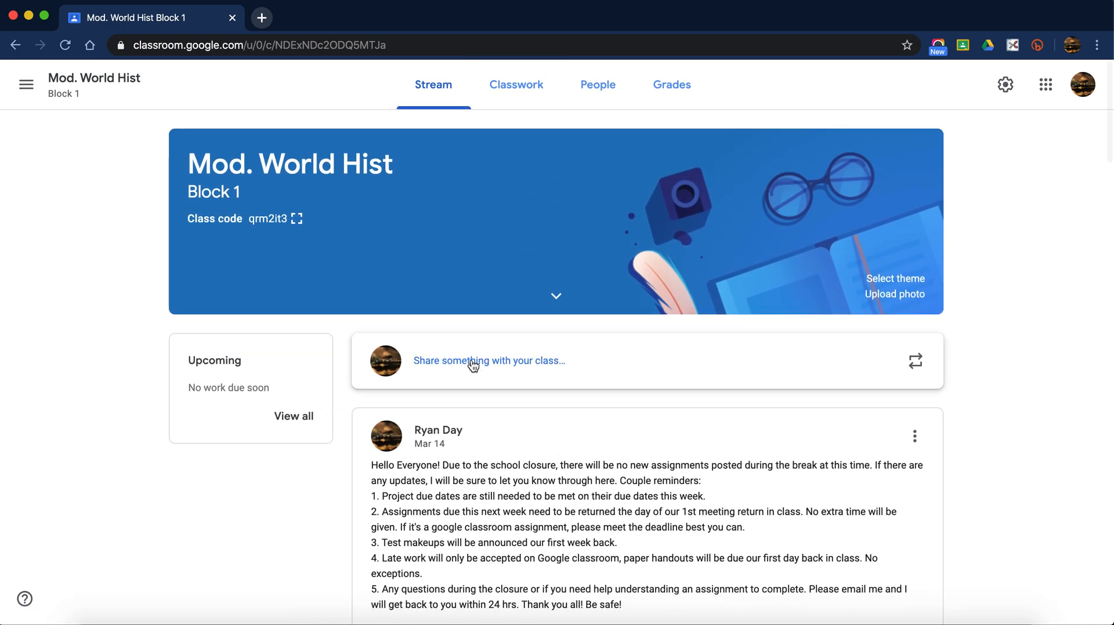
- Start a new announcement reading 'Test' and open its recipient class list
{"action": "left_click", "coordinate": [472, 362]}
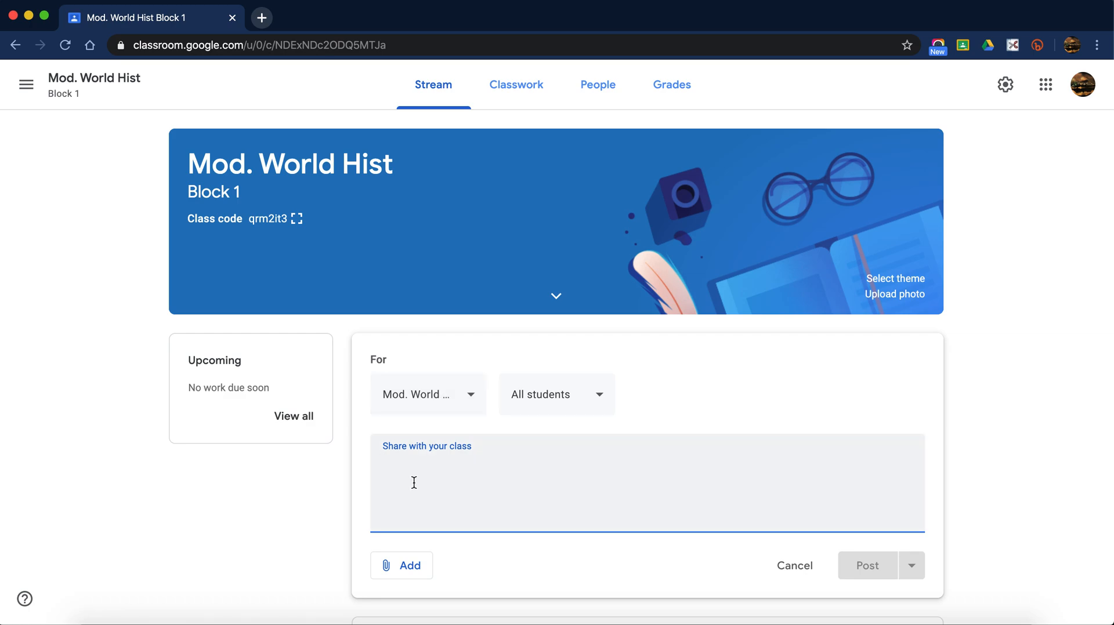
{"action": "type", "text": "Test"}
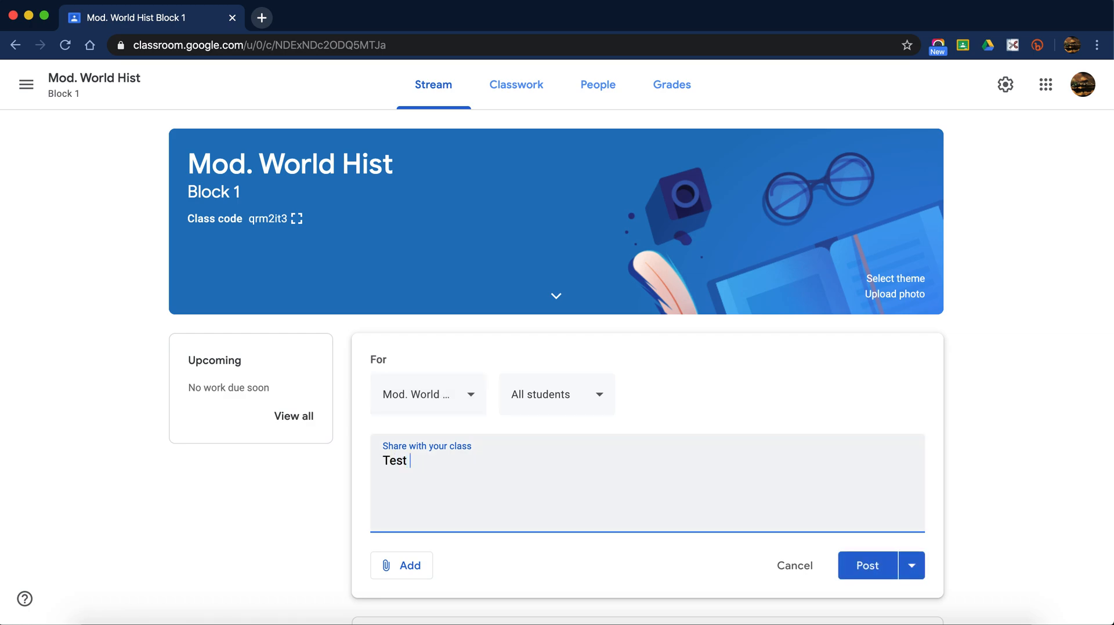
{"action": "left_click", "coordinate": [458, 411]}
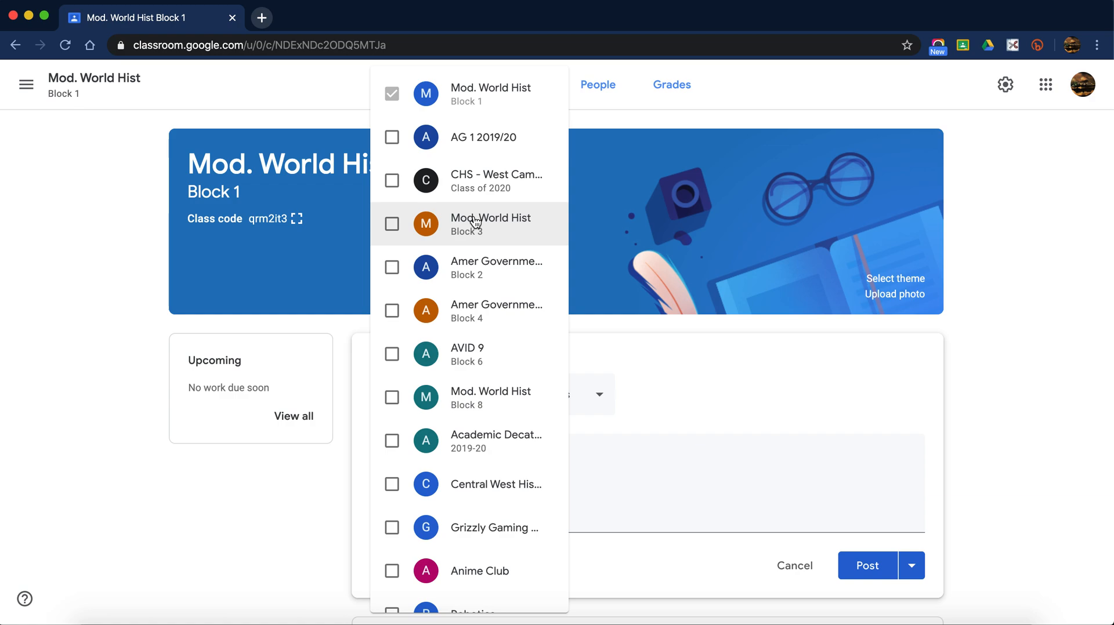
- Try adding Block 3 and Amer Government Block 2, then keep only Block 1 with all students
{"action": "left_click", "coordinate": [393, 224]}
{"action": "left_click", "coordinate": [394, 266]}
{"action": "left_click", "coordinate": [393, 266]}
{"action": "left_click", "coordinate": [753, 347]}
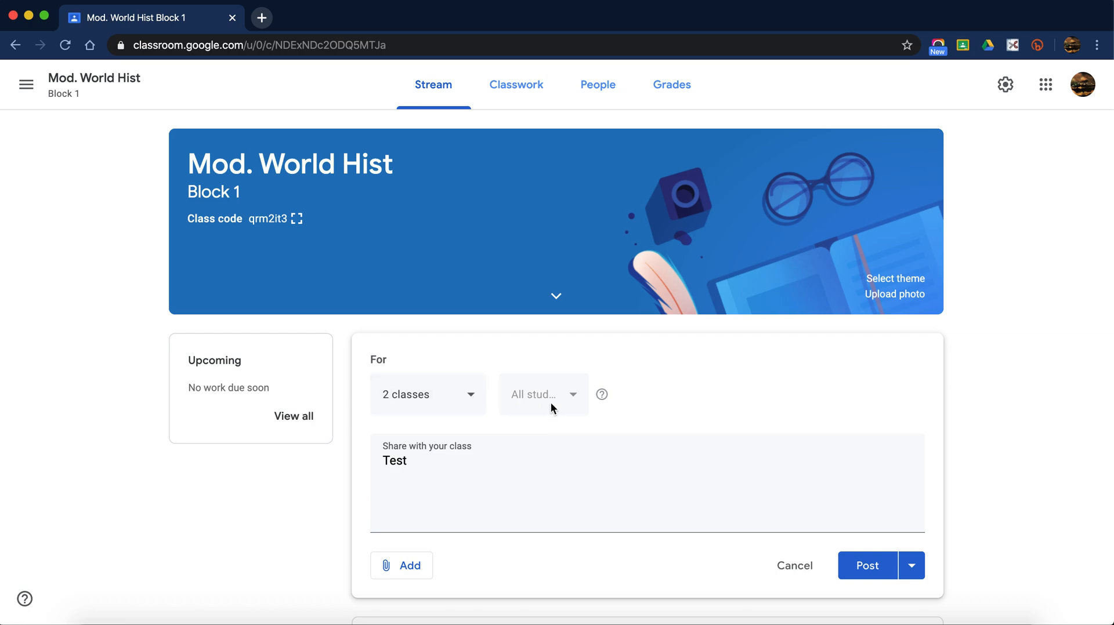
{"action": "left_click", "coordinate": [459, 393]}
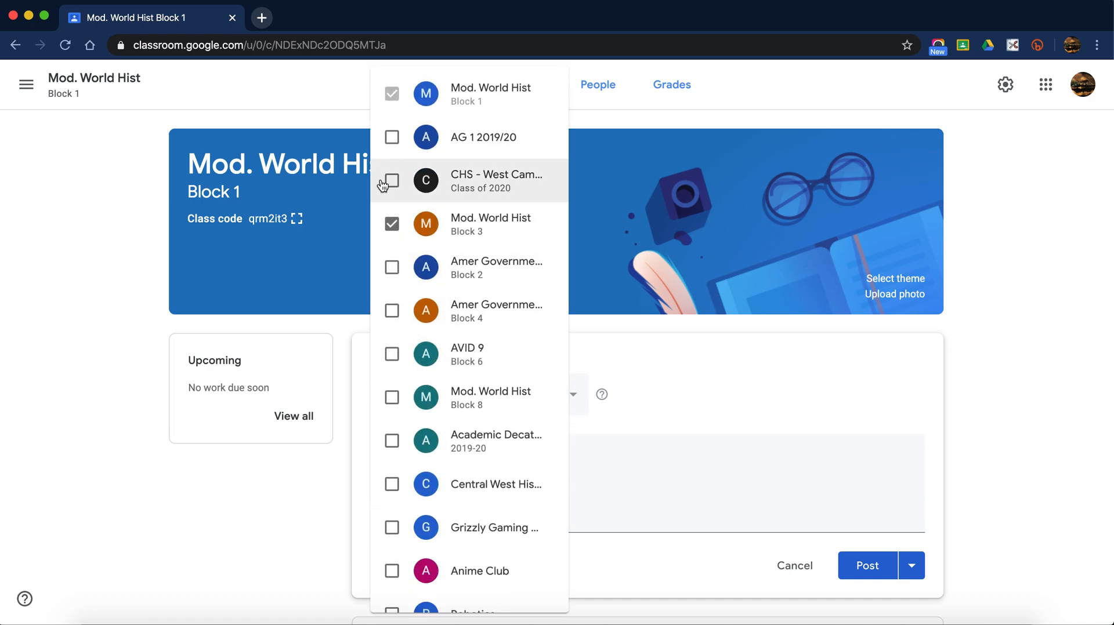
{"action": "left_click", "coordinate": [393, 226]}
{"action": "left_click", "coordinate": [803, 452]}
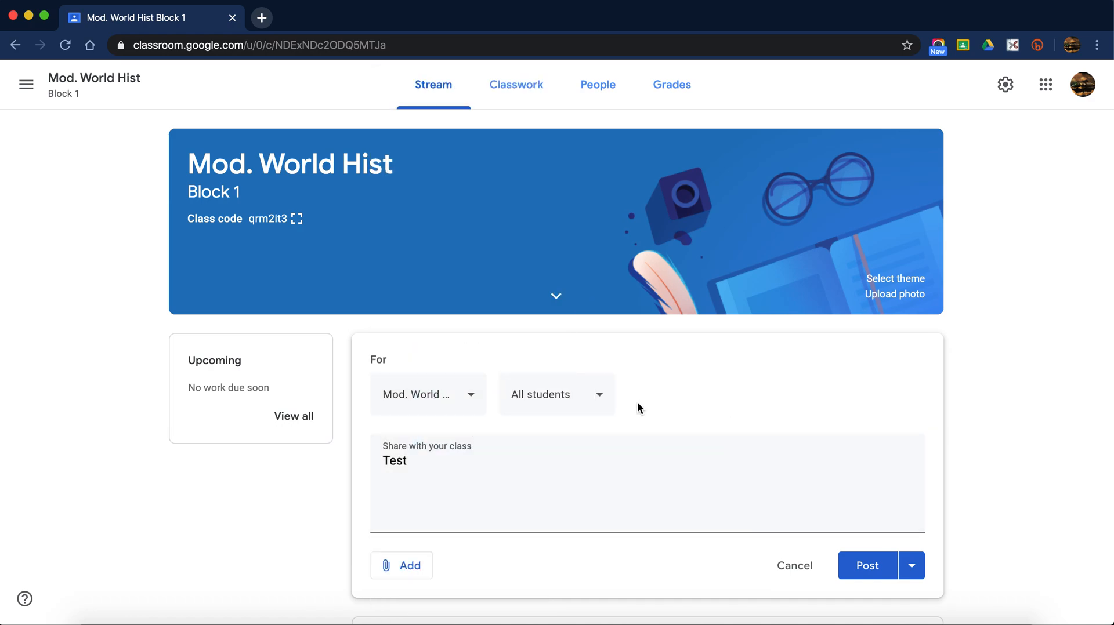
{"action": "left_click", "coordinate": [595, 398]}
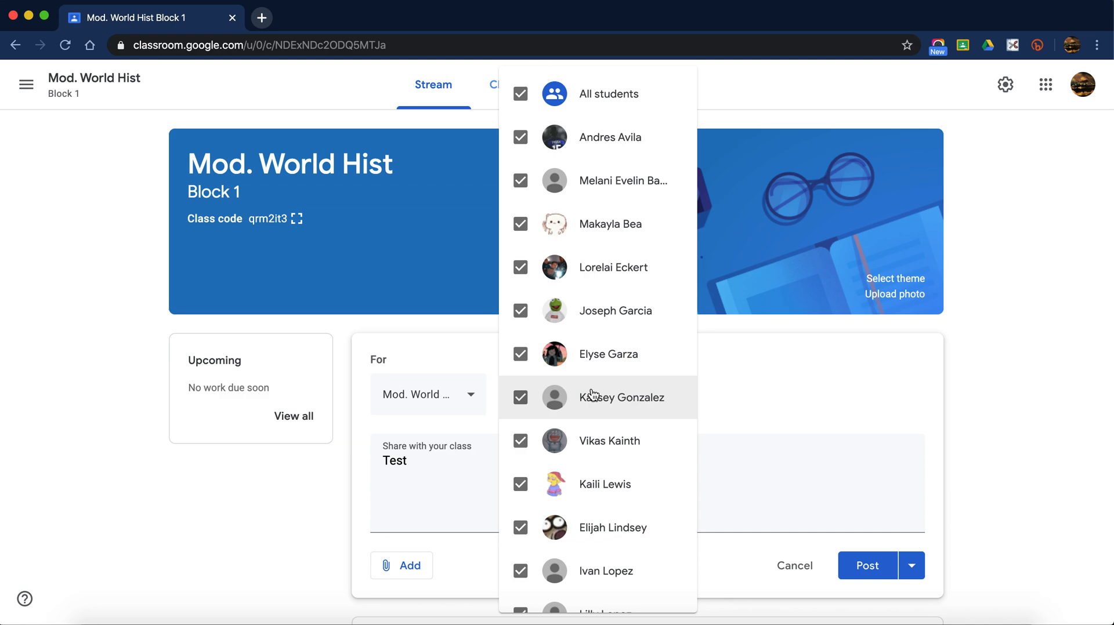
{"action": "left_click", "coordinate": [821, 400]}
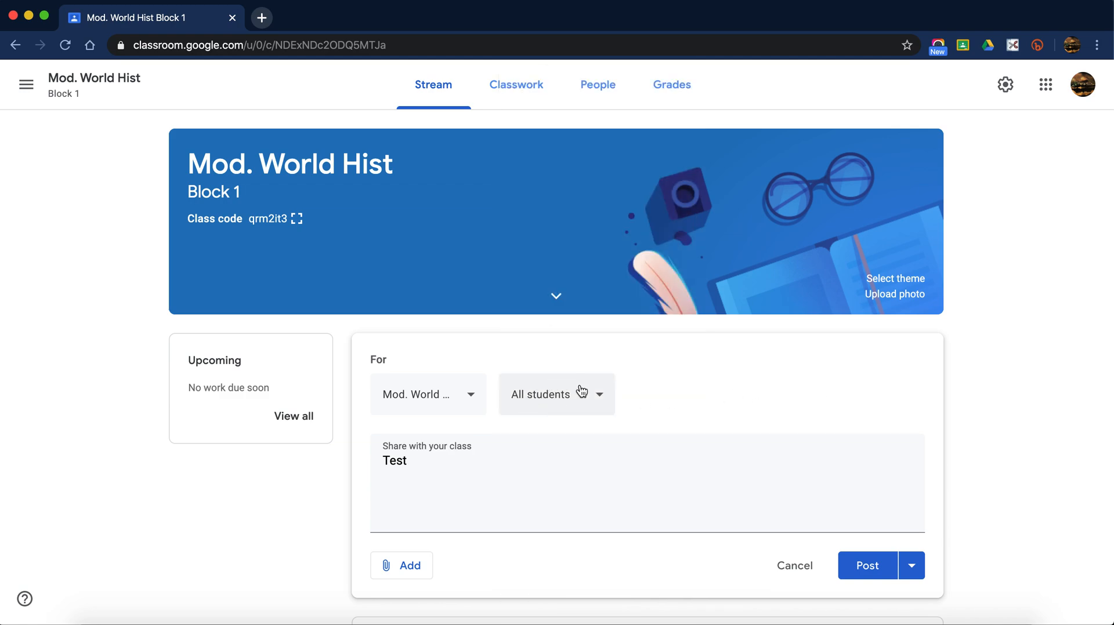
- Browse the Google Drive attachment picker and close it without adding anything
{"action": "left_click", "coordinate": [410, 566]}
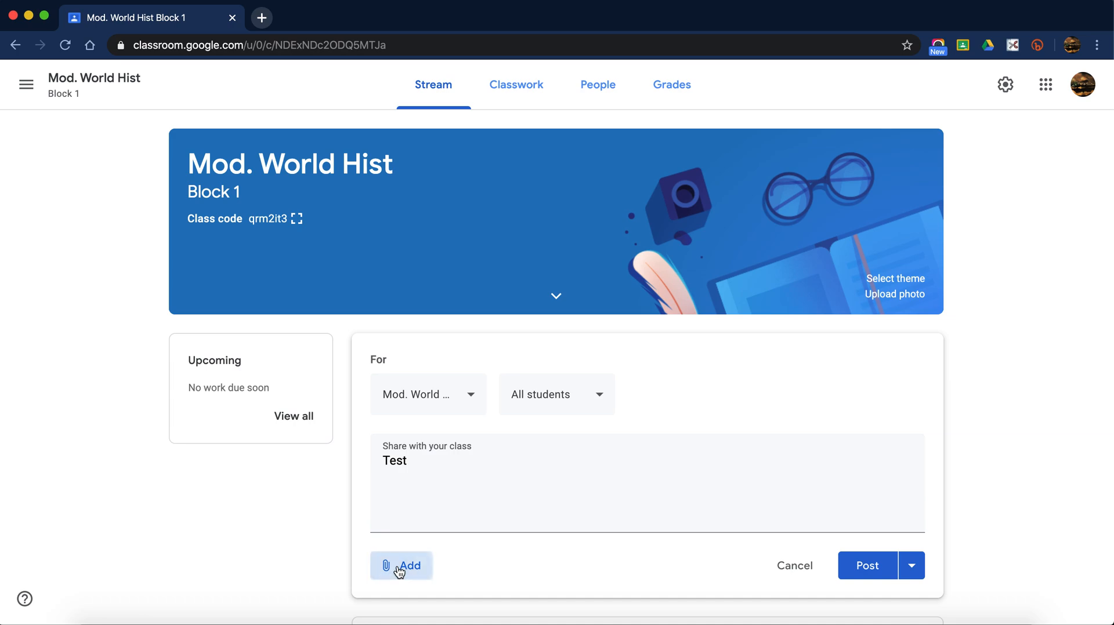
{"action": "left_click", "coordinate": [481, 521]}
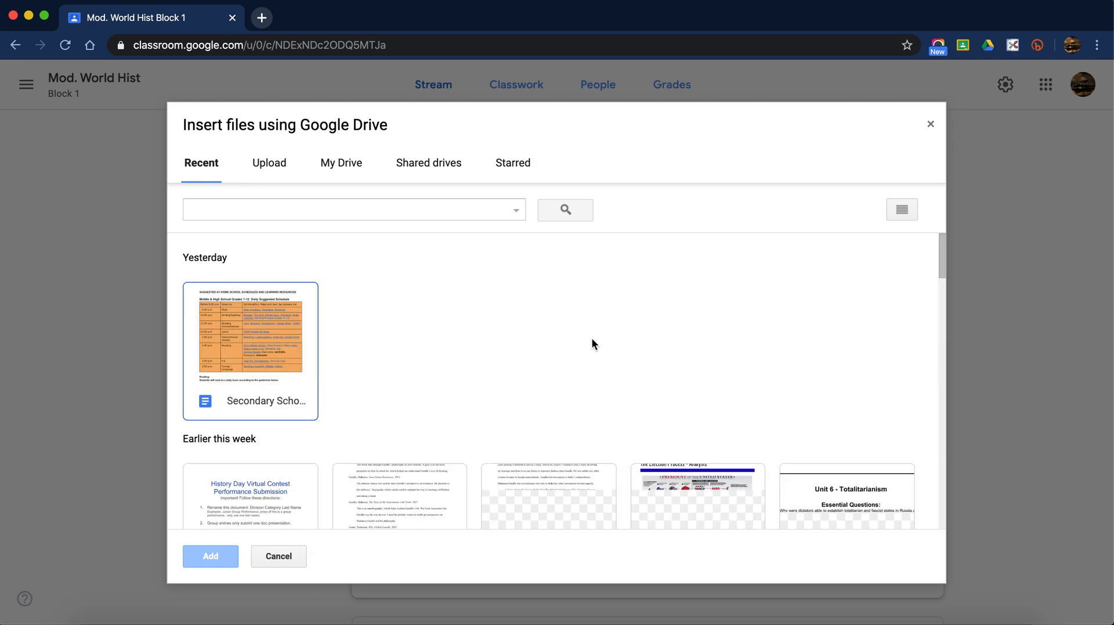
{"action": "scroll", "coordinate": [338, 396], "scroll_direction": "down", "scroll_amount": 3}
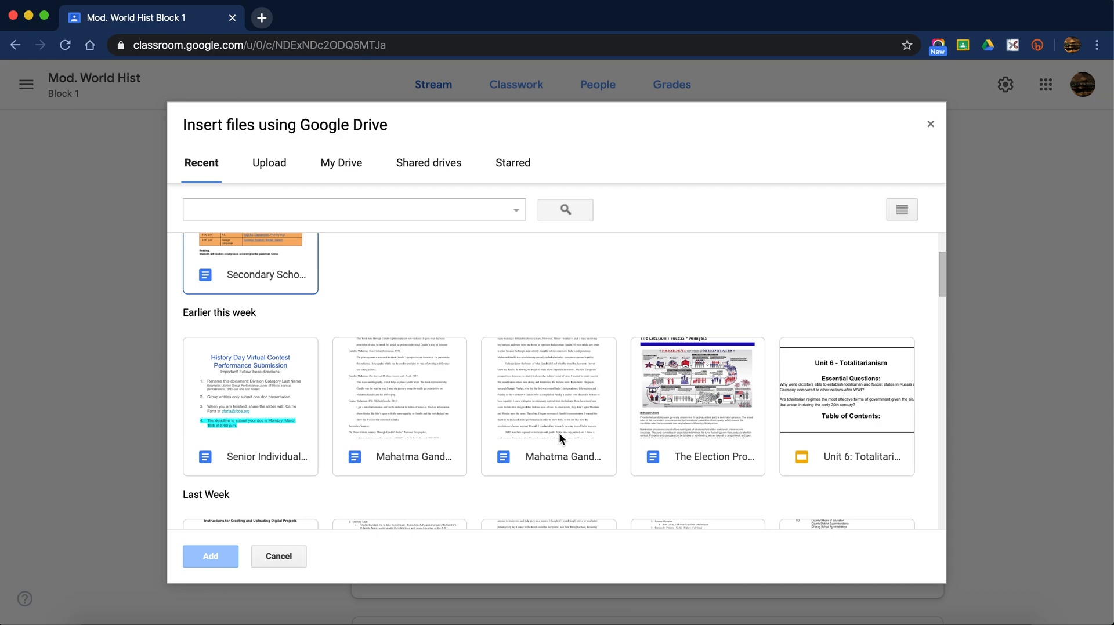
{"action": "scroll", "coordinate": [559, 433], "scroll_direction": "up", "scroll_amount": 3}
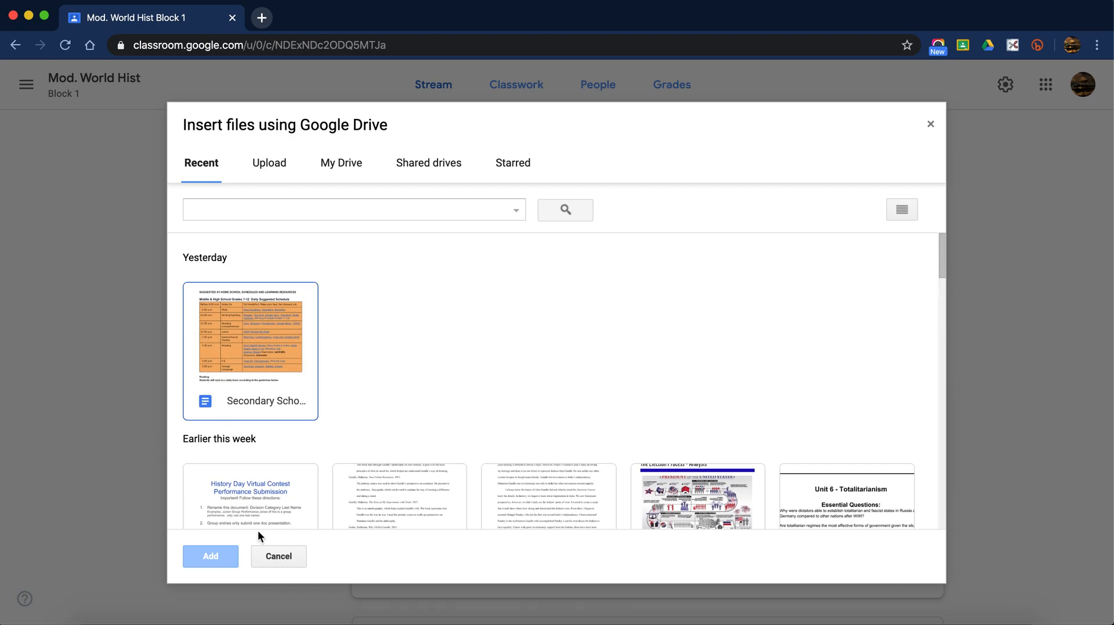
{"action": "left_click", "coordinate": [263, 551]}
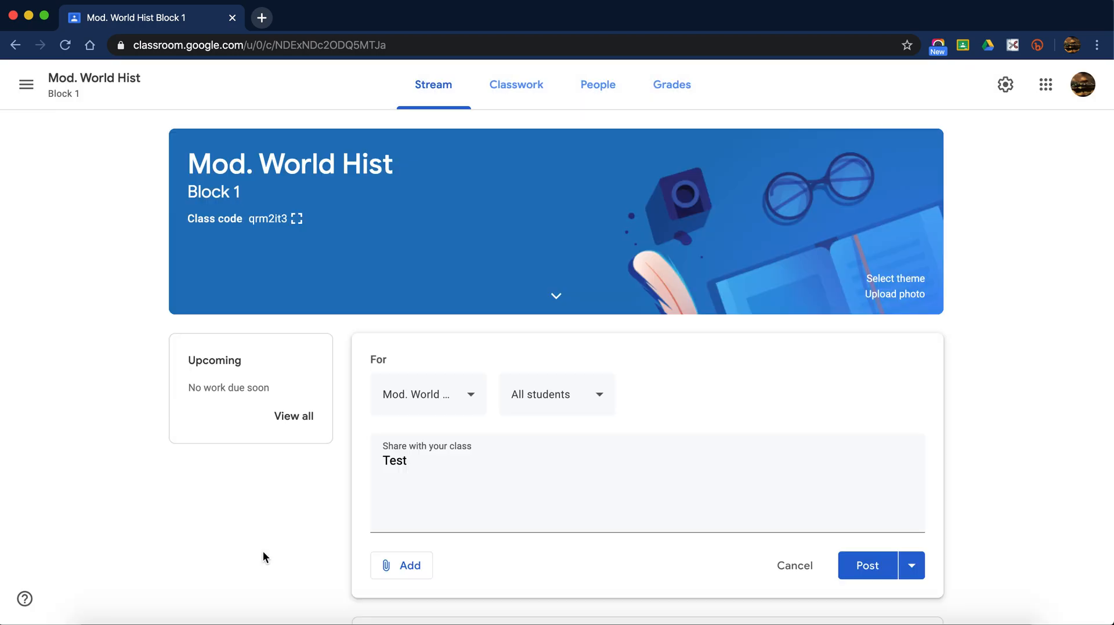
- Reopen the Drive picker's Upload page and browse computer folders, cancelling without choosing a file
{"action": "left_click", "coordinate": [415, 572]}
{"action": "left_click", "coordinate": [426, 519]}
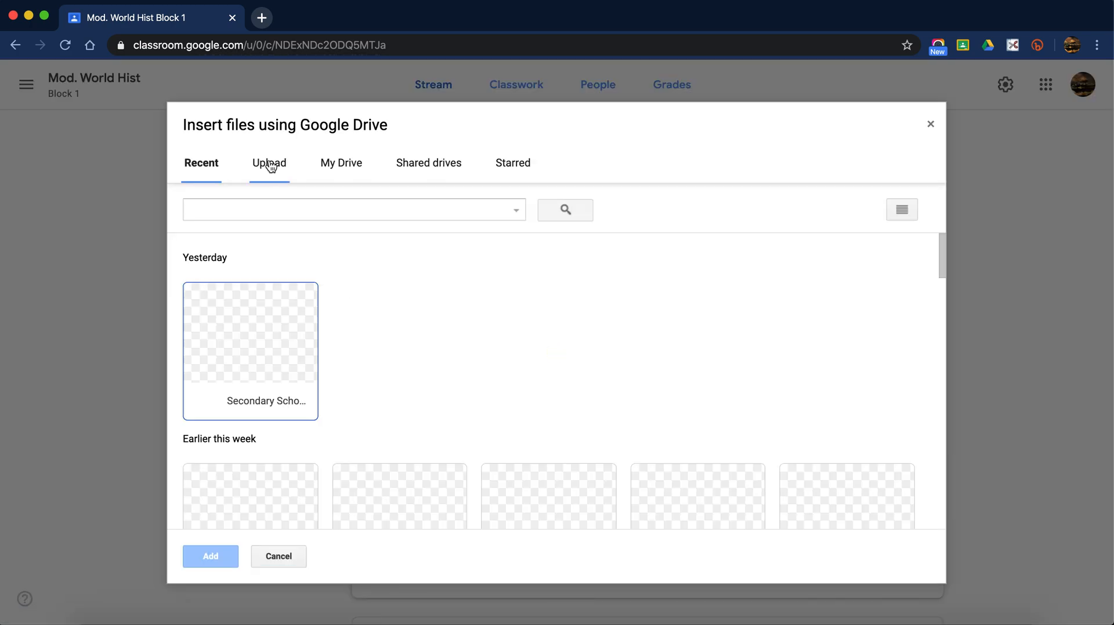
{"action": "left_click", "coordinate": [270, 165]}
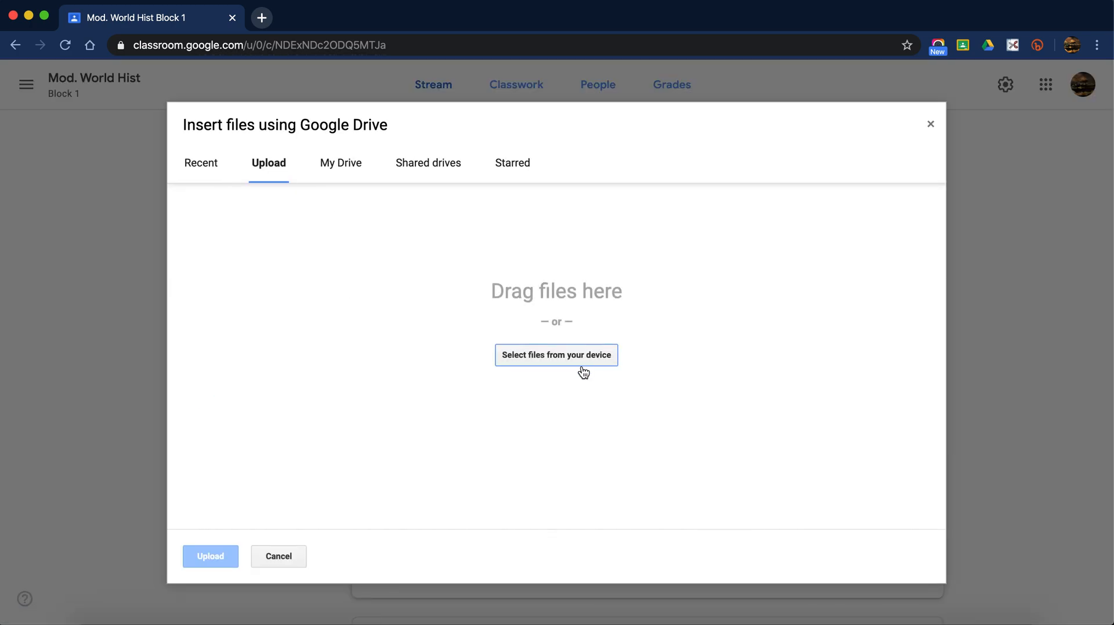
{"action": "left_click", "coordinate": [467, 256]}
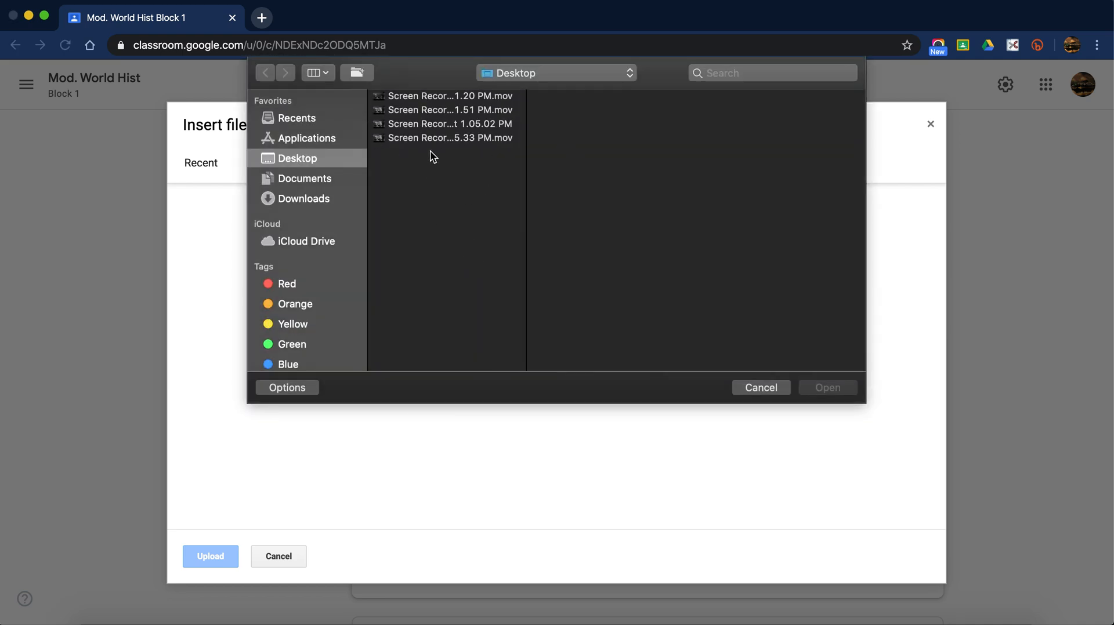
{"action": "left_click", "coordinate": [301, 195]}
{"action": "left_click", "coordinate": [294, 152]}
{"action": "left_click", "coordinate": [775, 389]}
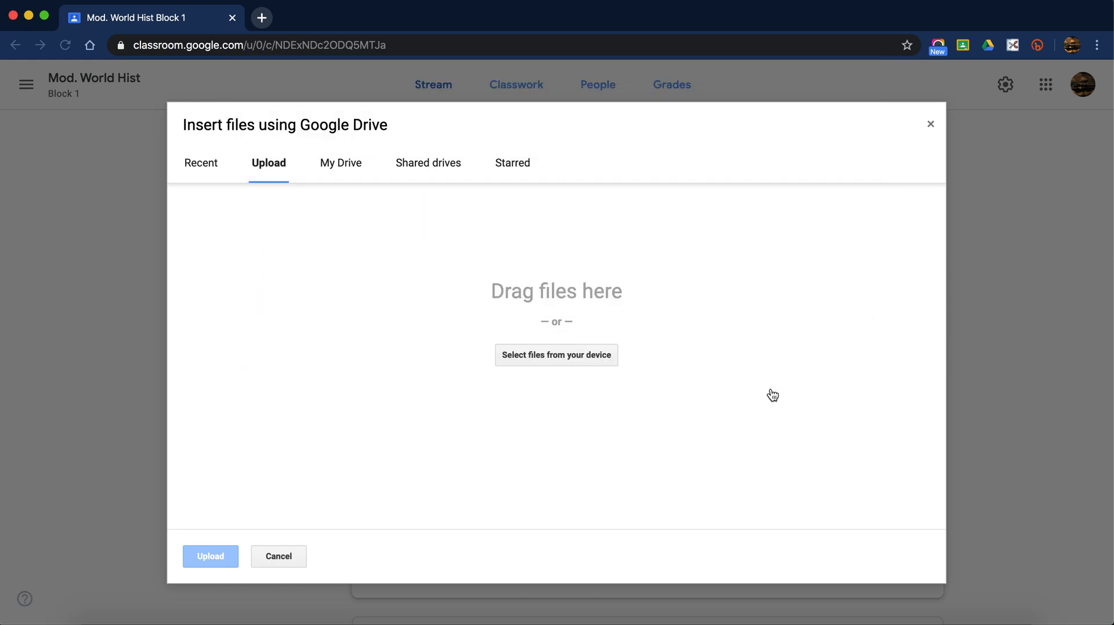
- Close the Drive upload dialog, then start and cancel a Link attachment
{"action": "left_click", "coordinate": [283, 560]}
{"action": "left_click", "coordinate": [421, 567]}
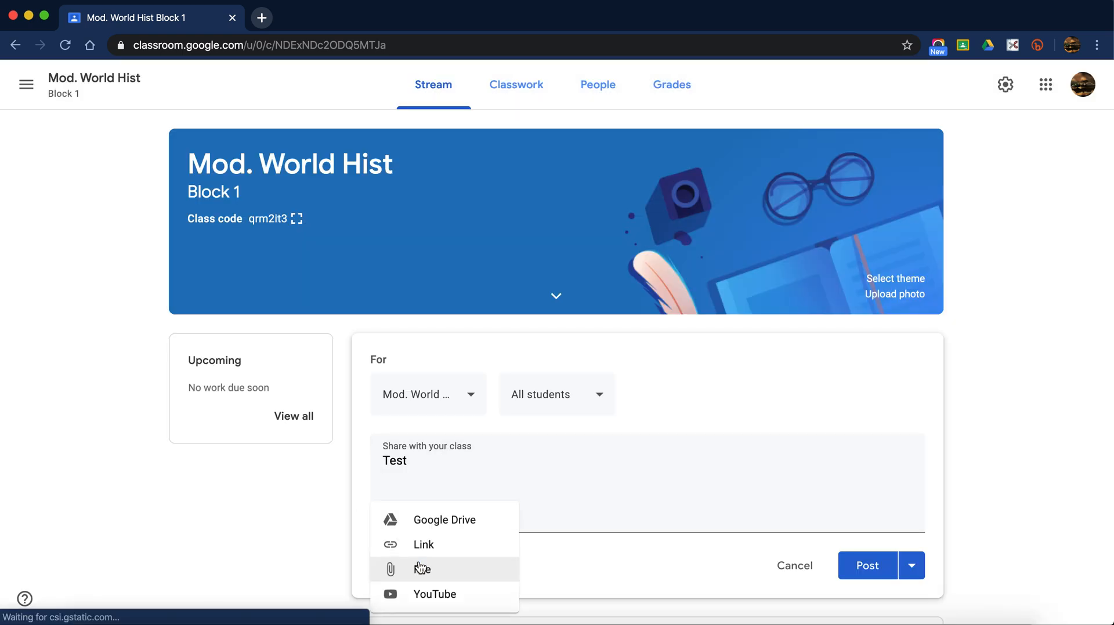
{"action": "left_click", "coordinate": [448, 548]}
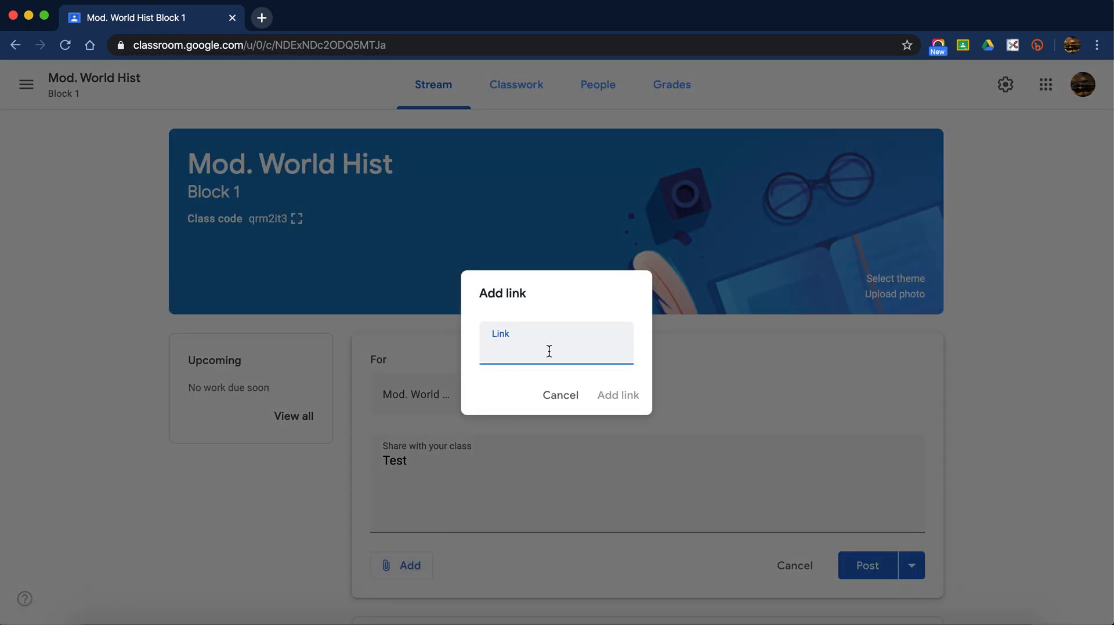
{"action": "left_click", "coordinate": [570, 399]}
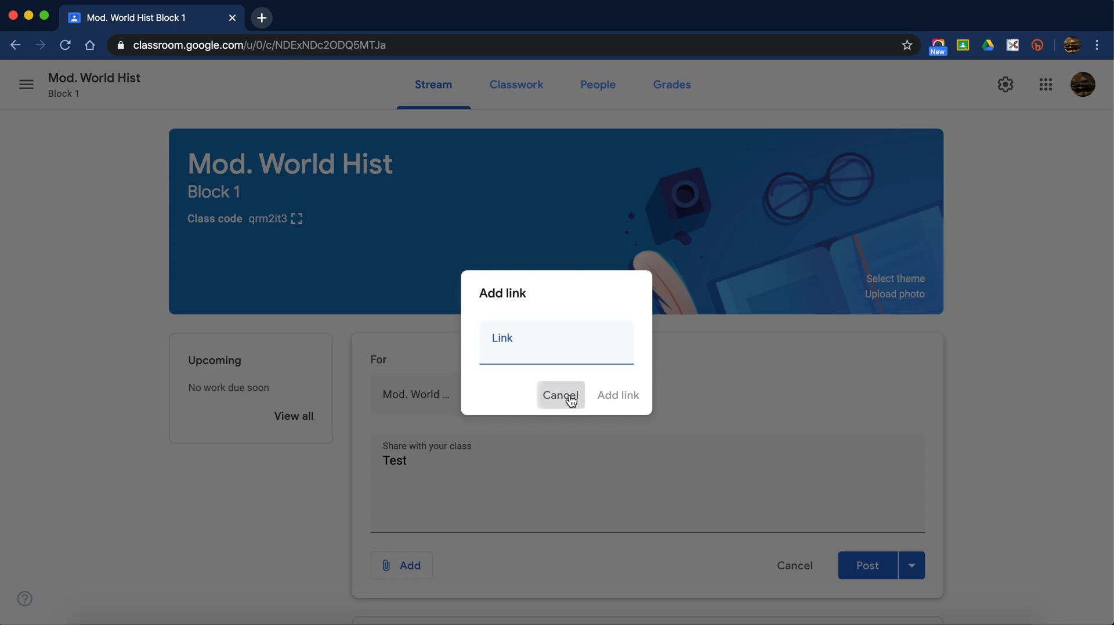
- Start and cancel a File attachment, then show the Add options again
{"action": "left_click", "coordinate": [411, 563]}
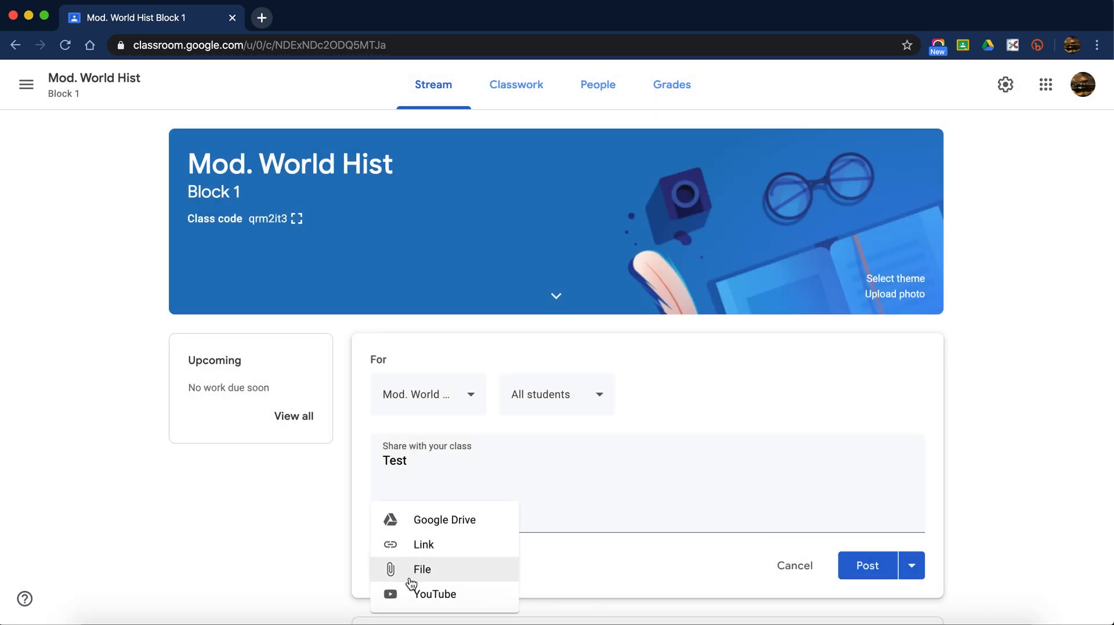
{"action": "left_click", "coordinate": [418, 577]}
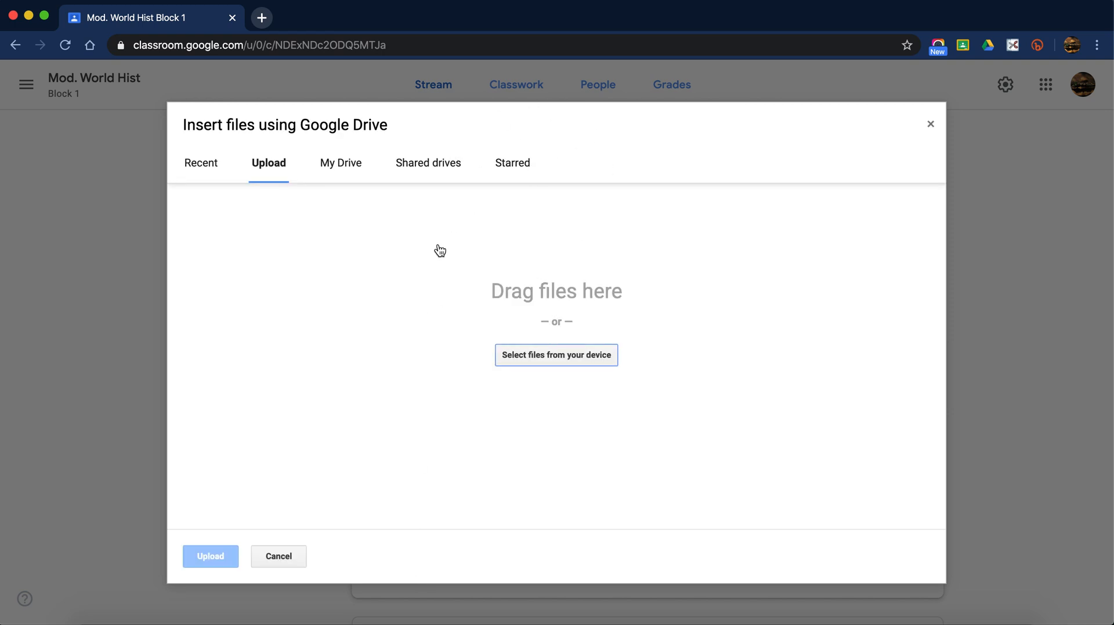
{"action": "left_click", "coordinate": [279, 563]}
{"action": "left_click", "coordinate": [413, 567]}
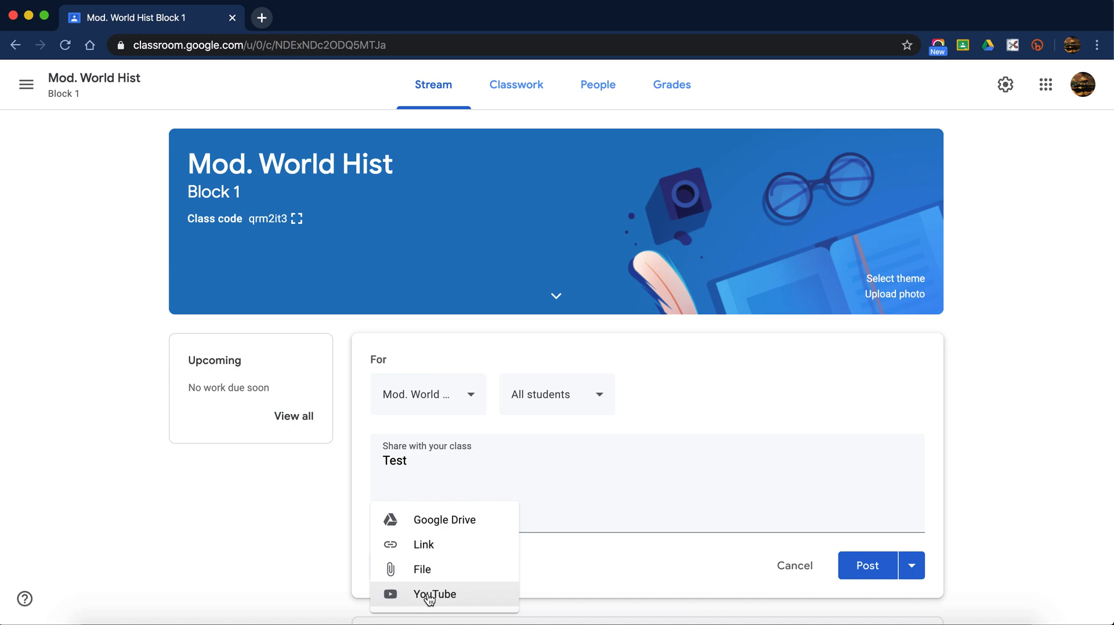
- Choose a YouTube attachment and search for 'washing hands' videos
{"action": "left_click", "coordinate": [476, 600]}
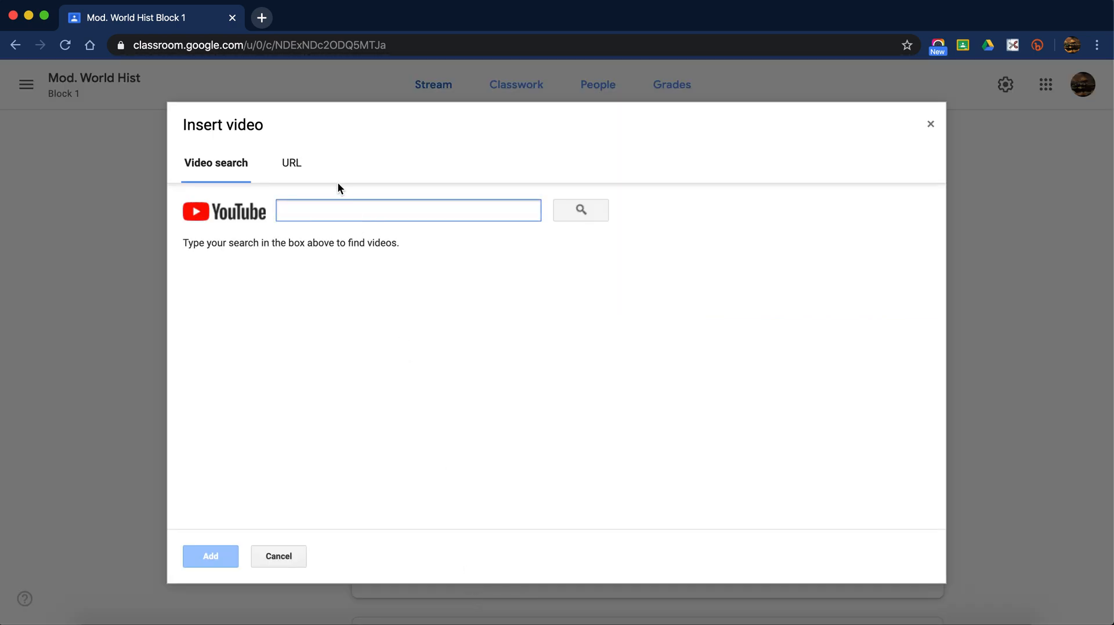
{"action": "left_click", "coordinate": [300, 166]}
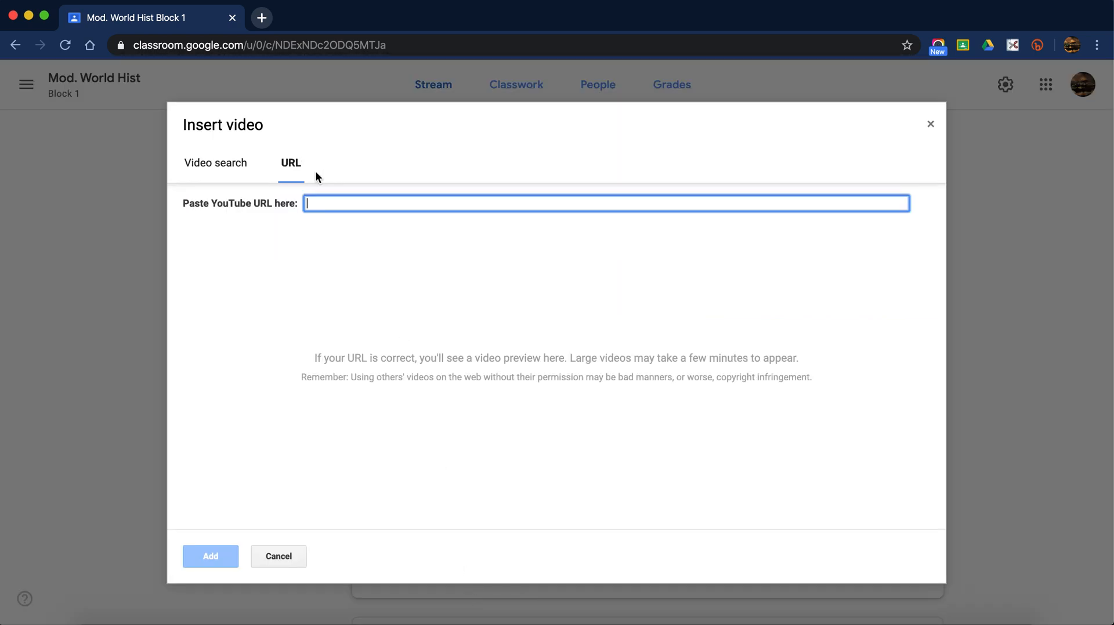
{"action": "left_click", "coordinate": [207, 163]}
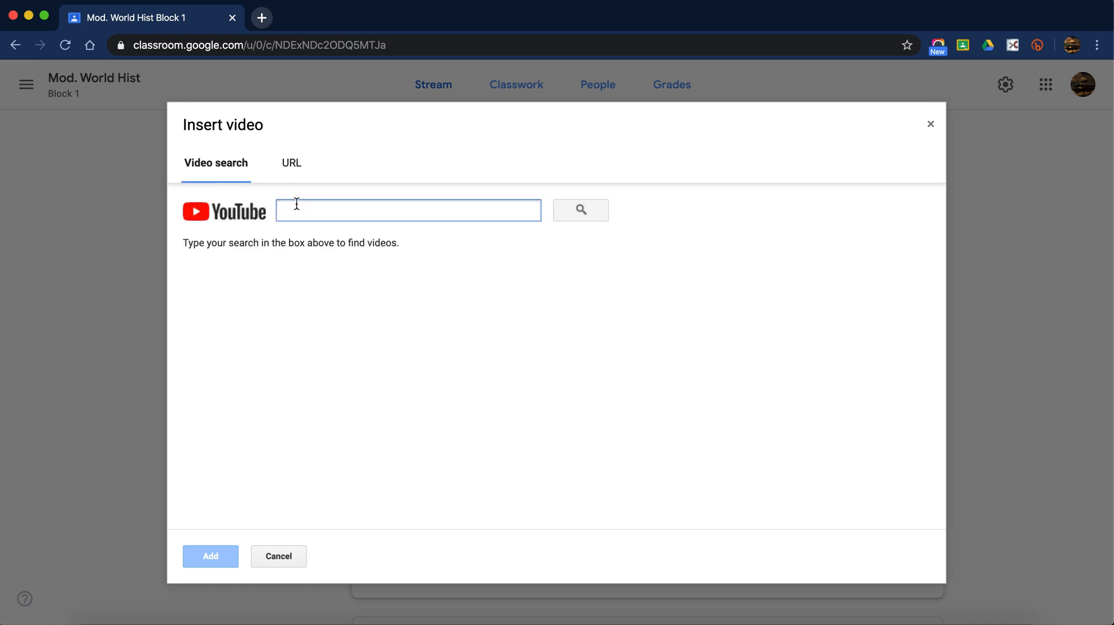
{"action": "type", "text": "washing hands"}
{"action": "key", "text": "Return"}
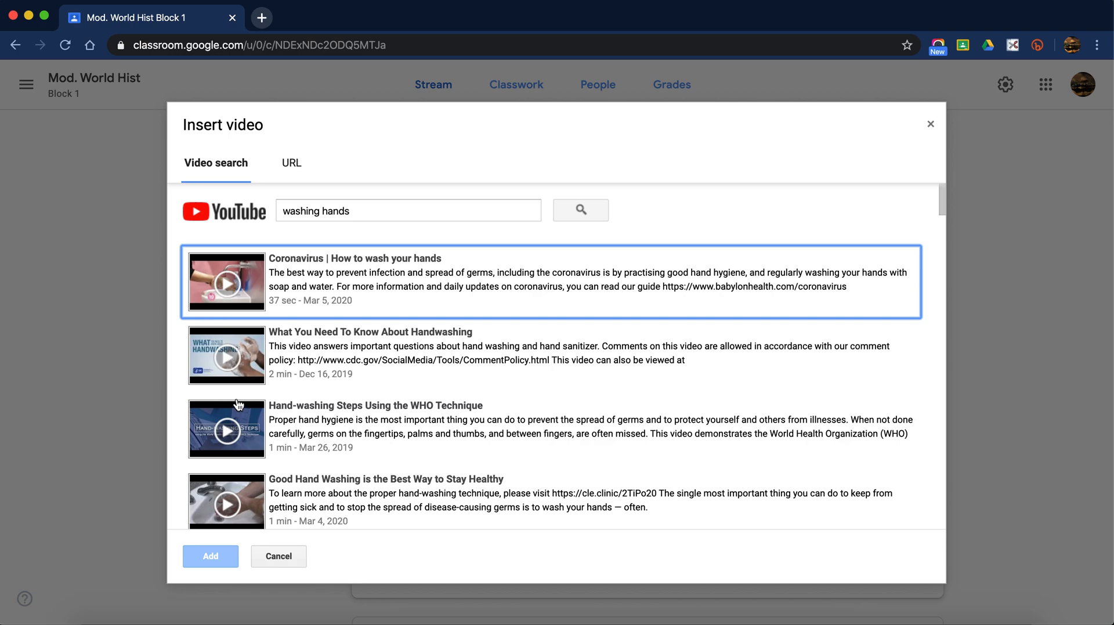
- Close the video dialog without adding a video and discard the Test draft
{"action": "left_click", "coordinate": [292, 164]}
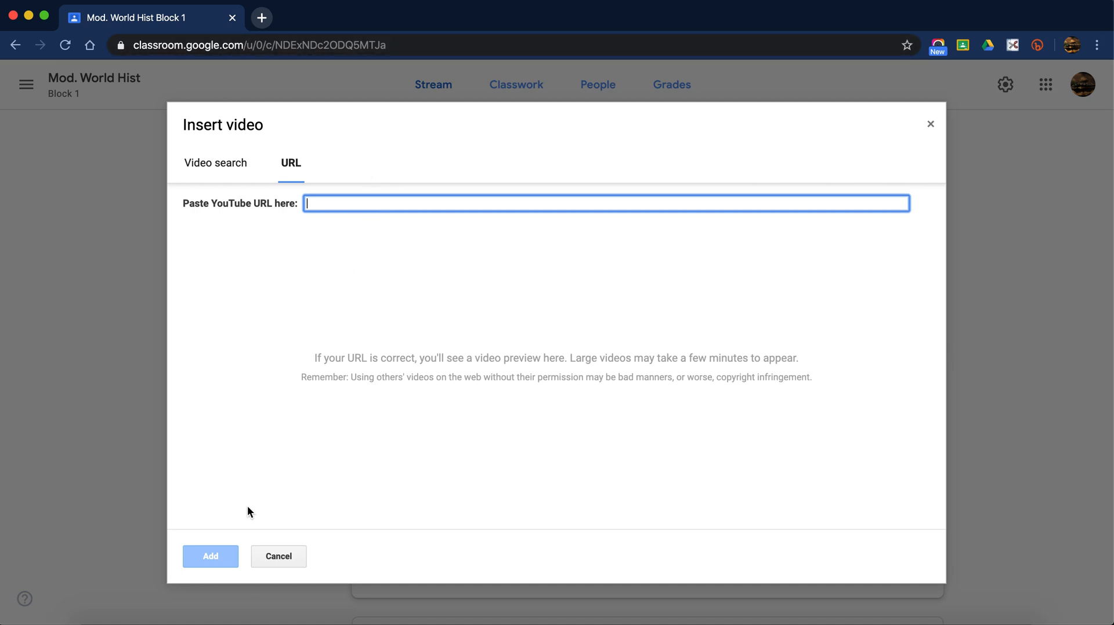
{"action": "left_click", "coordinate": [267, 553]}
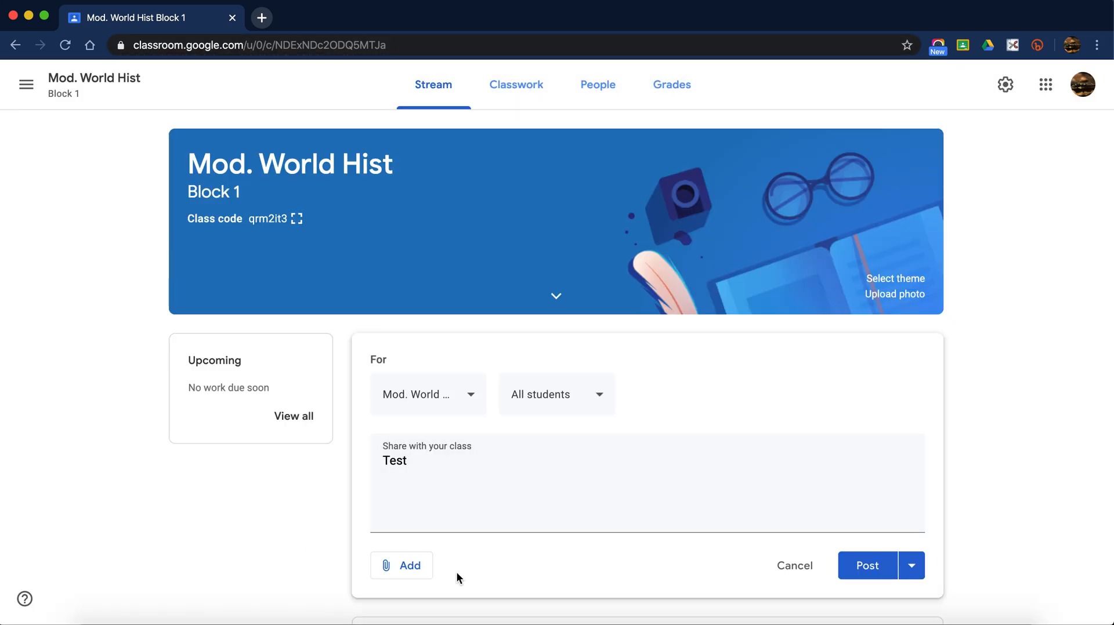
{"action": "left_click", "coordinate": [796, 566]}
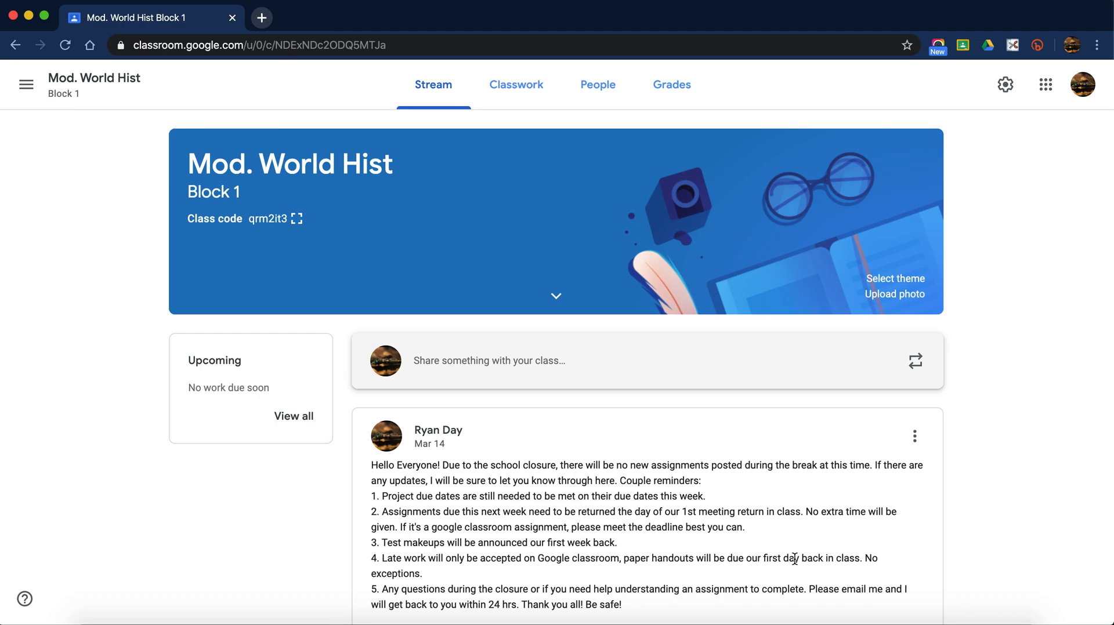
{"action": "left_click", "coordinate": [513, 101]}
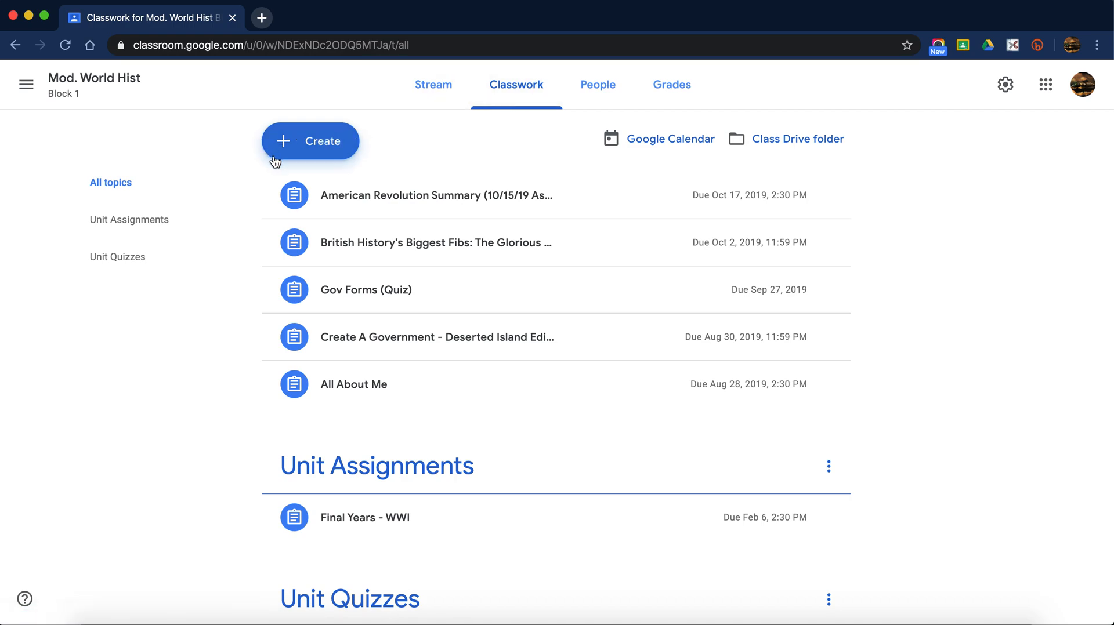
{"action": "left_click", "coordinate": [331, 141]}
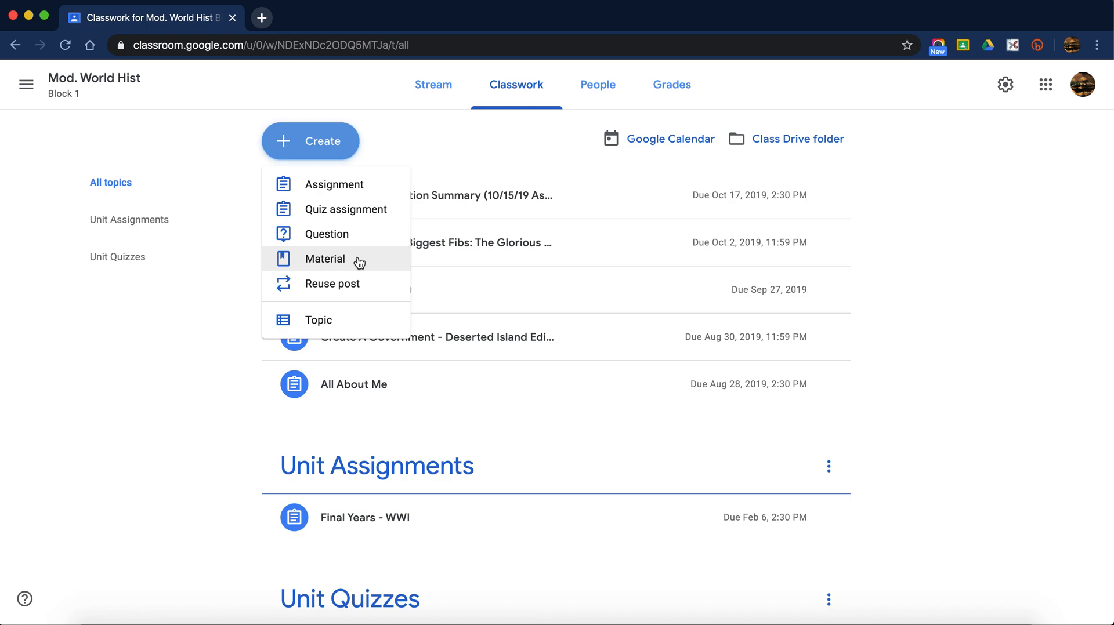
{"action": "left_click", "coordinate": [430, 92]}
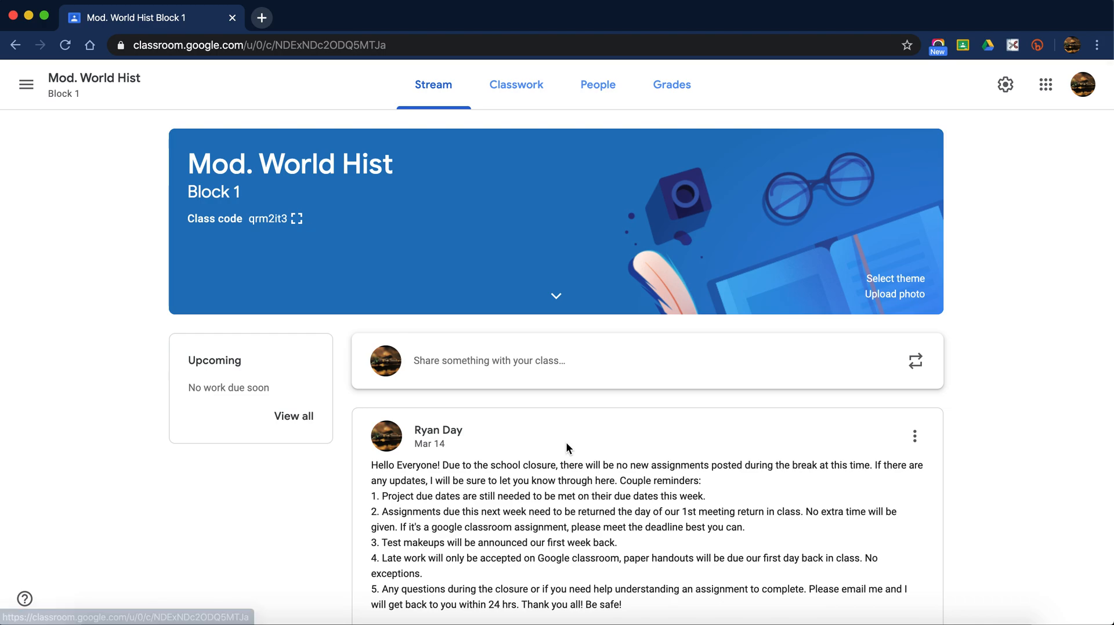
- Go to the Block 1 Classwork page and open the Create menu of new-classwork types
{"action": "scroll", "coordinate": [567, 444], "scroll_direction": "down", "scroll_amount": 20}
{"action": "scroll", "coordinate": [565, 447], "scroll_direction": "down", "scroll_amount": 20}
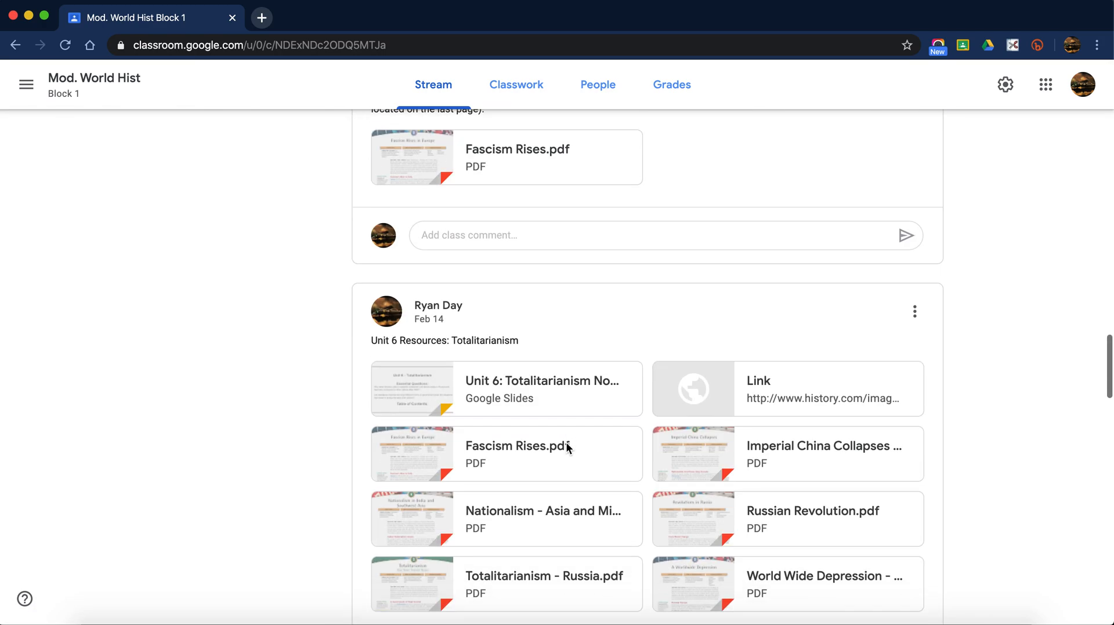
{"action": "scroll", "coordinate": [567, 446], "scroll_direction": "down", "scroll_amount": 5}
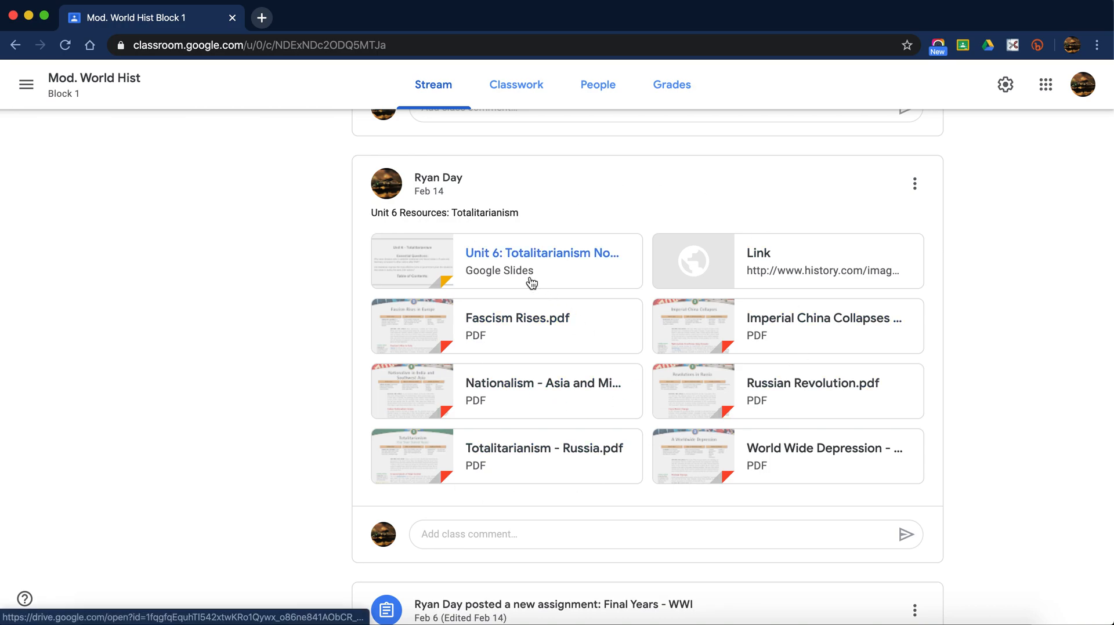
{"action": "scroll", "coordinate": [633, 385], "scroll_direction": "up", "scroll_amount": 1}
{"action": "scroll", "coordinate": [634, 384], "scroll_direction": "up", "scroll_amount": 10}
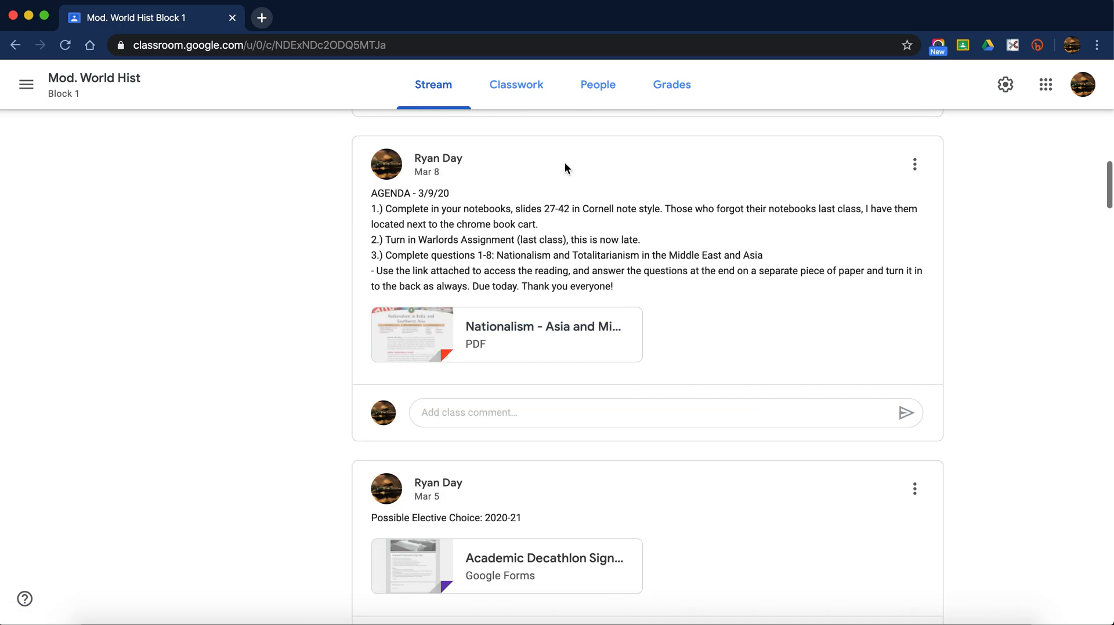
{"action": "left_click", "coordinate": [531, 93]}
{"action": "left_click", "coordinate": [330, 153]}
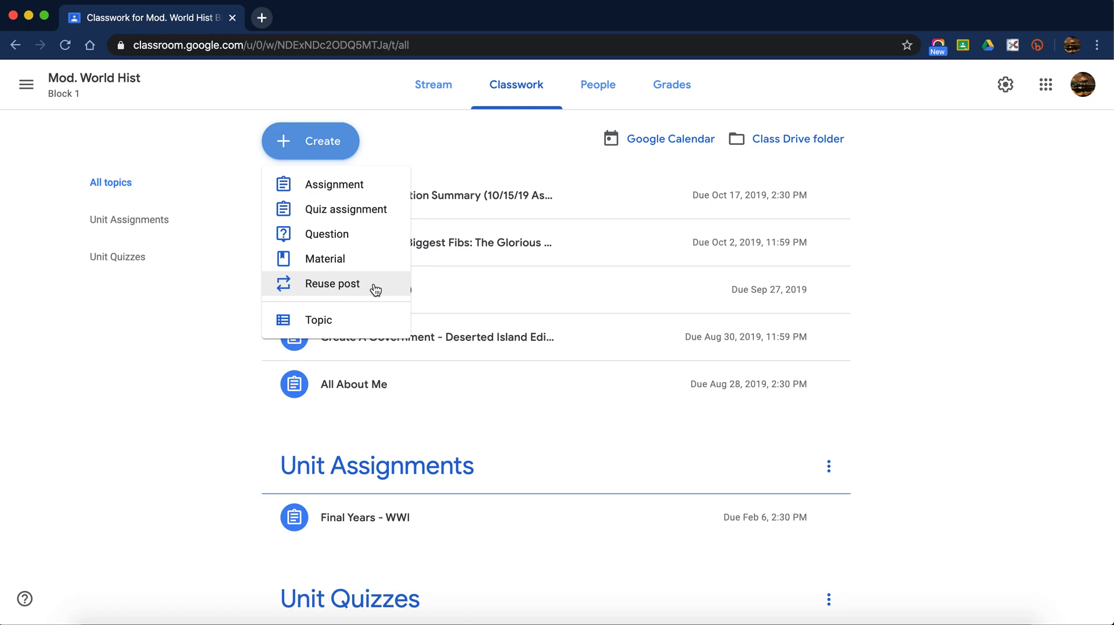
- Start a class post and open the Classwork create menu, but create nothing
{"action": "left_click", "coordinate": [448, 91]}
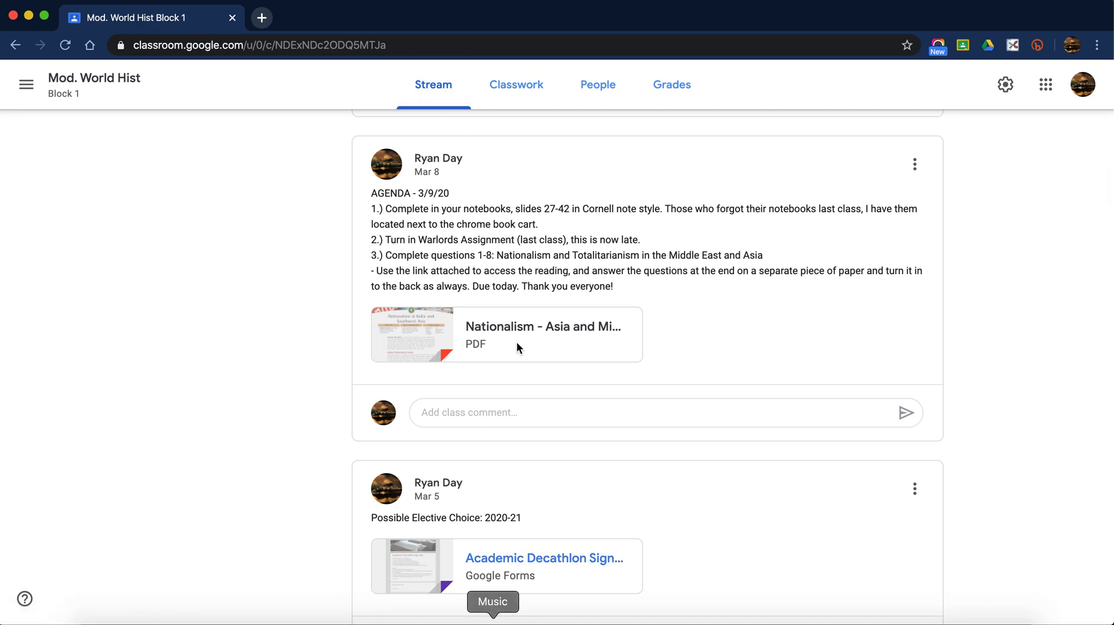
{"action": "scroll", "coordinate": [508, 375], "scroll_direction": "up", "scroll_amount": 15}
{"action": "left_click", "coordinate": [482, 363]}
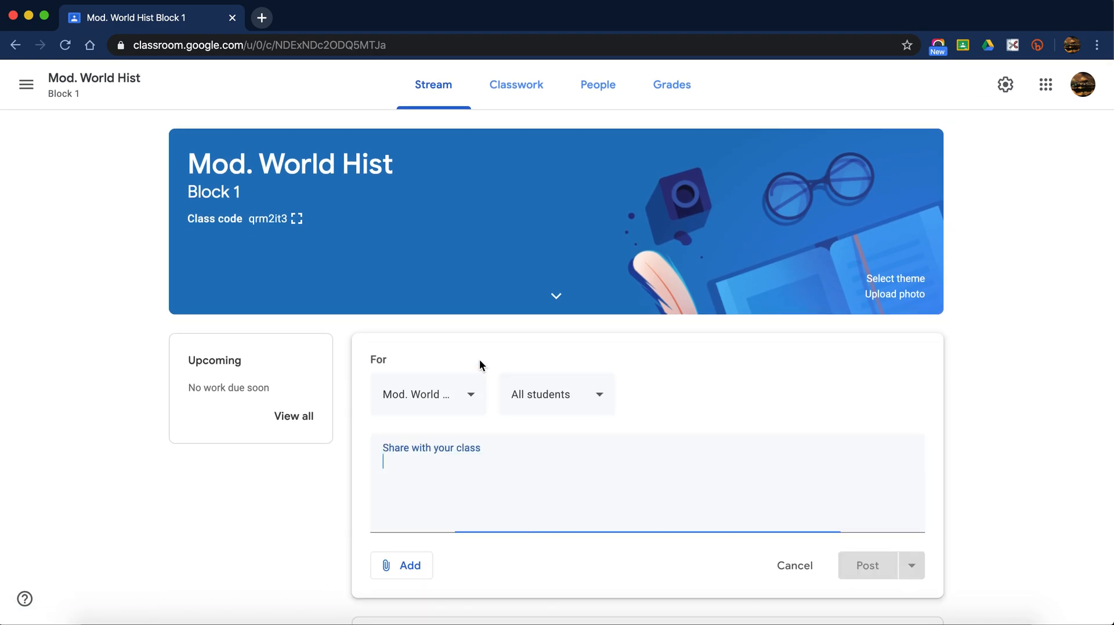
{"action": "left_click", "coordinate": [428, 392]}
{"action": "left_click", "coordinate": [664, 398]}
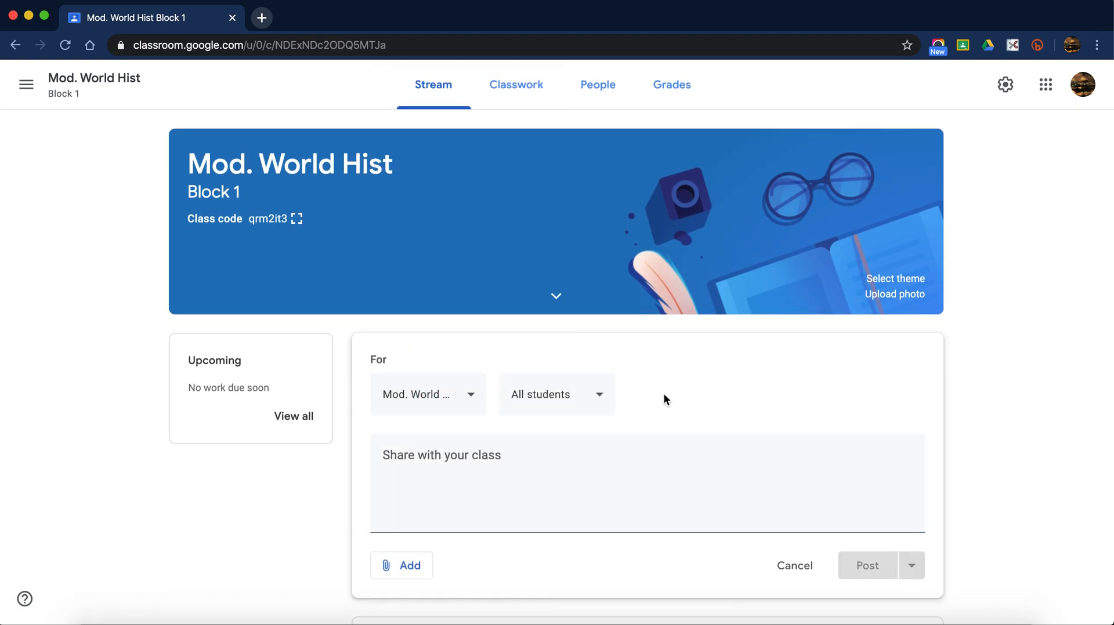
{"action": "left_click", "coordinate": [516, 84]}
{"action": "left_click", "coordinate": [319, 142]}
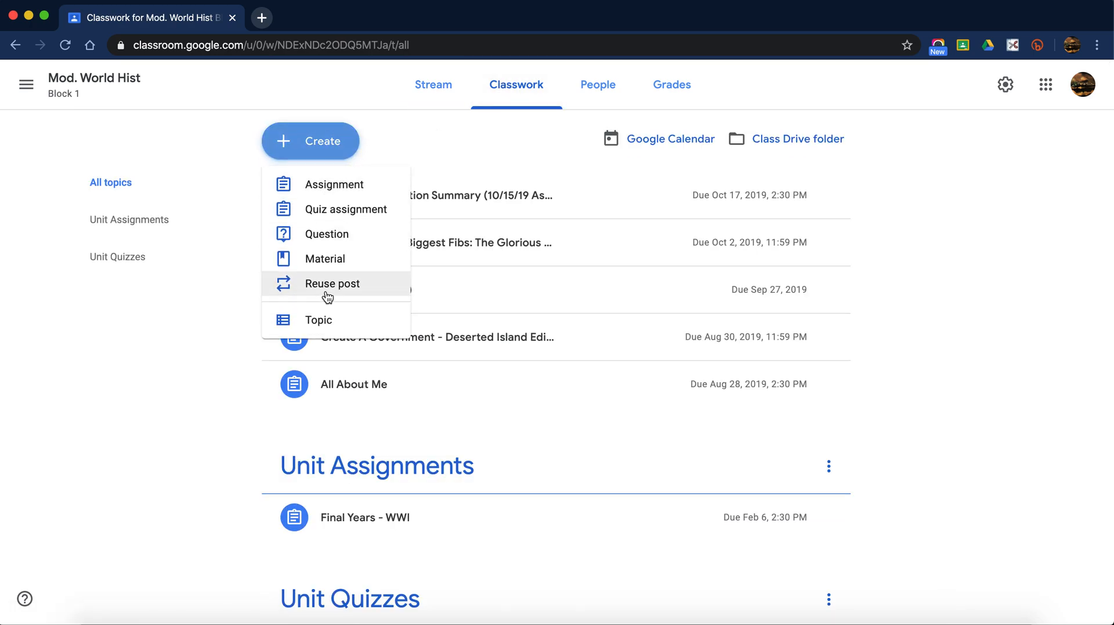
- Browse reusable posts from Mod. World Hist Block 4 (2018-19) on the Stream, then close the list
{"action": "left_click", "coordinate": [456, 81]}
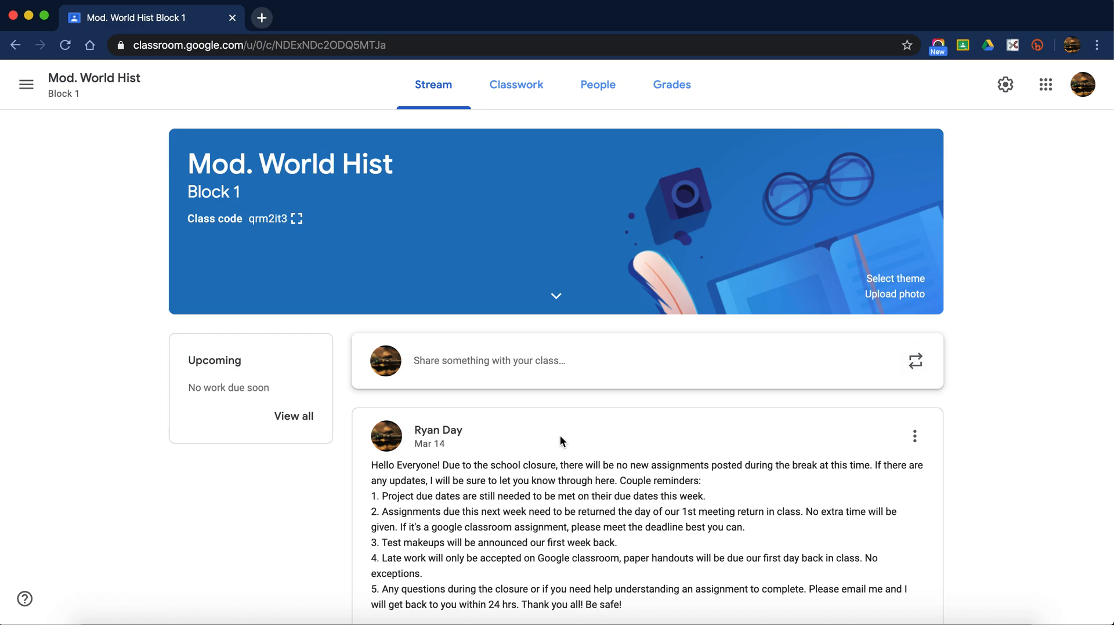
{"action": "left_click", "coordinate": [921, 366]}
{"action": "left_click", "coordinate": [470, 290]}
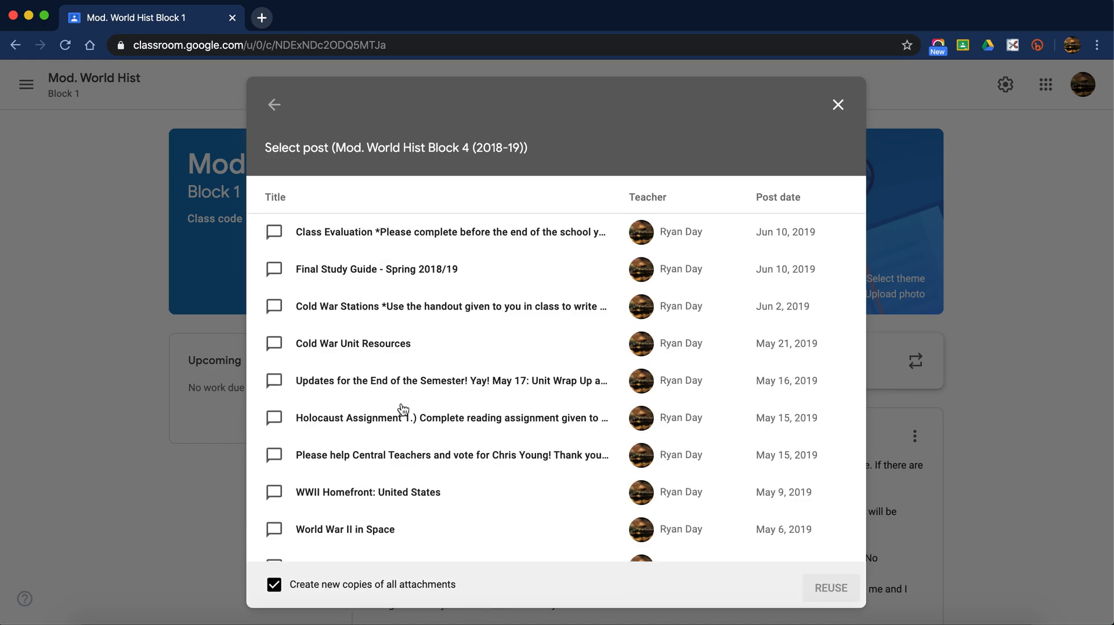
{"action": "left_click", "coordinate": [835, 110]}
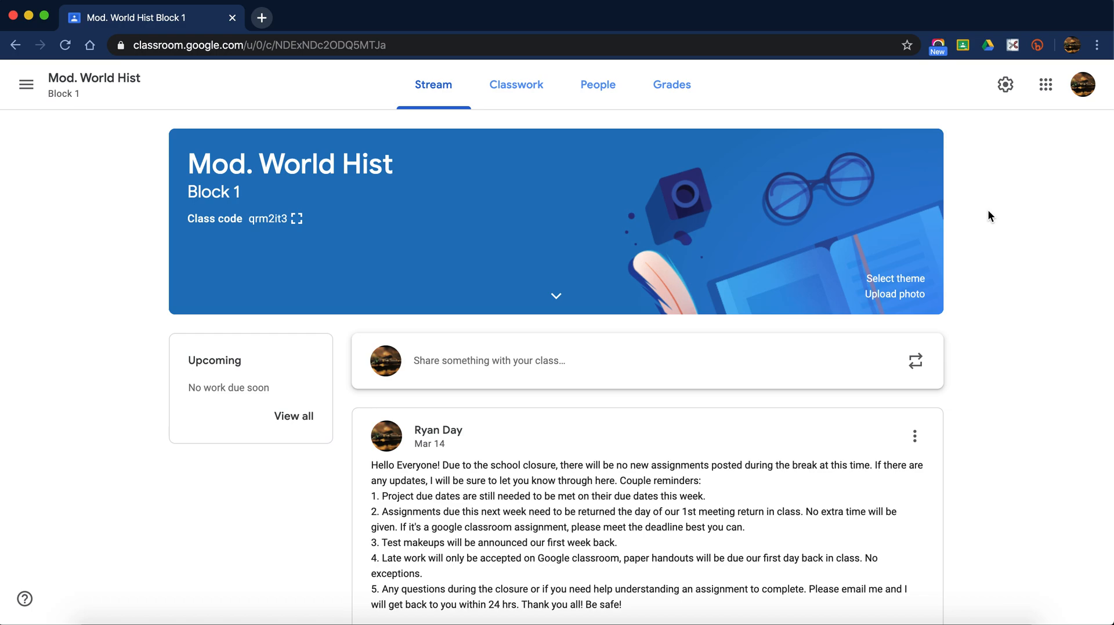
- Expand British History's Biggest Fibs: The Glorious Revolution on Classwork and view its student work
{"action": "left_click", "coordinate": [525, 98]}
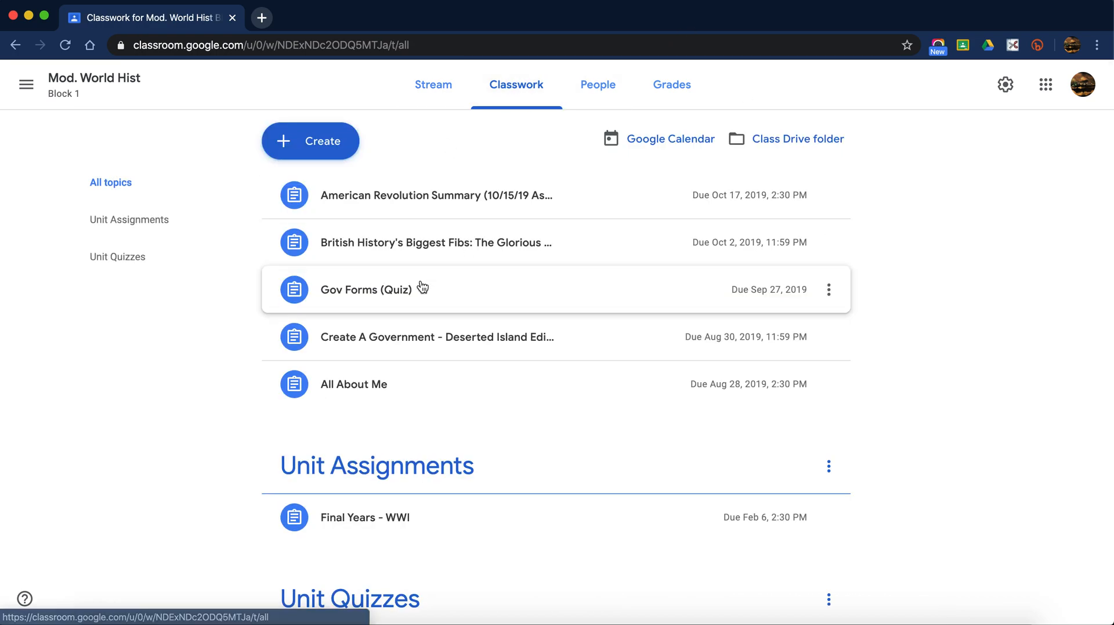
{"action": "scroll", "coordinate": [463, 459], "scroll_direction": "down", "scroll_amount": 2}
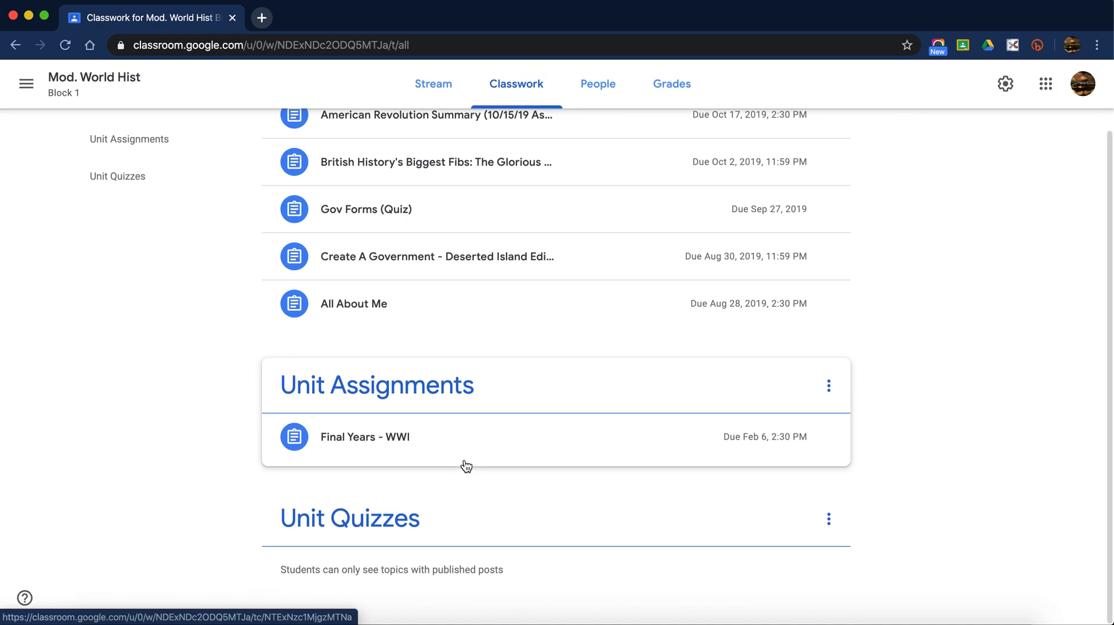
{"action": "scroll", "coordinate": [466, 466], "scroll_direction": "up", "scroll_amount": 2}
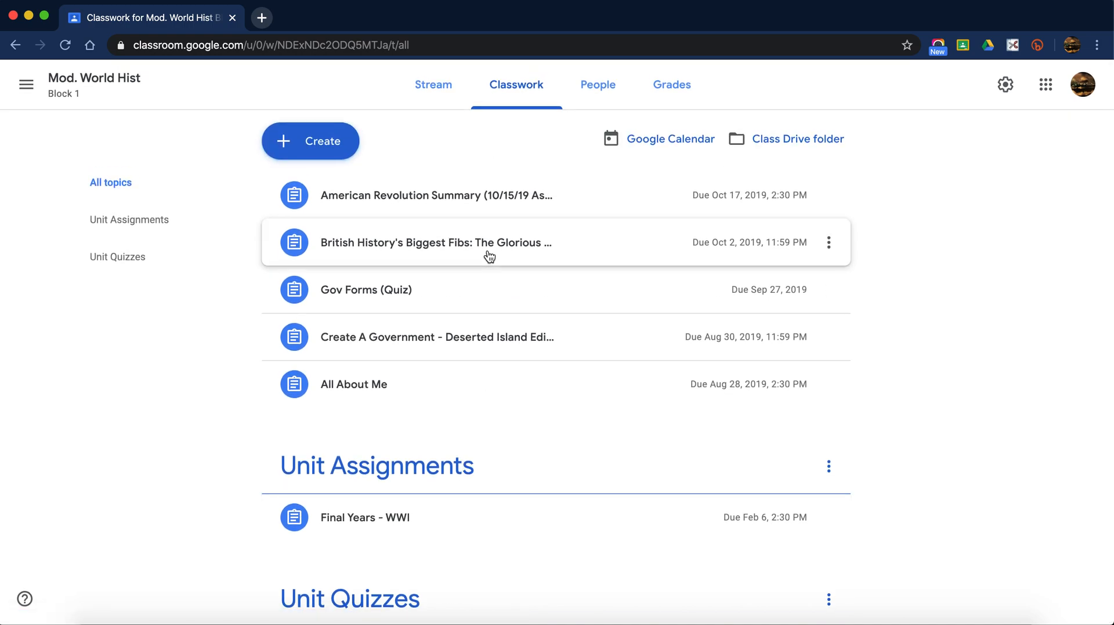
{"action": "left_click", "coordinate": [438, 262]}
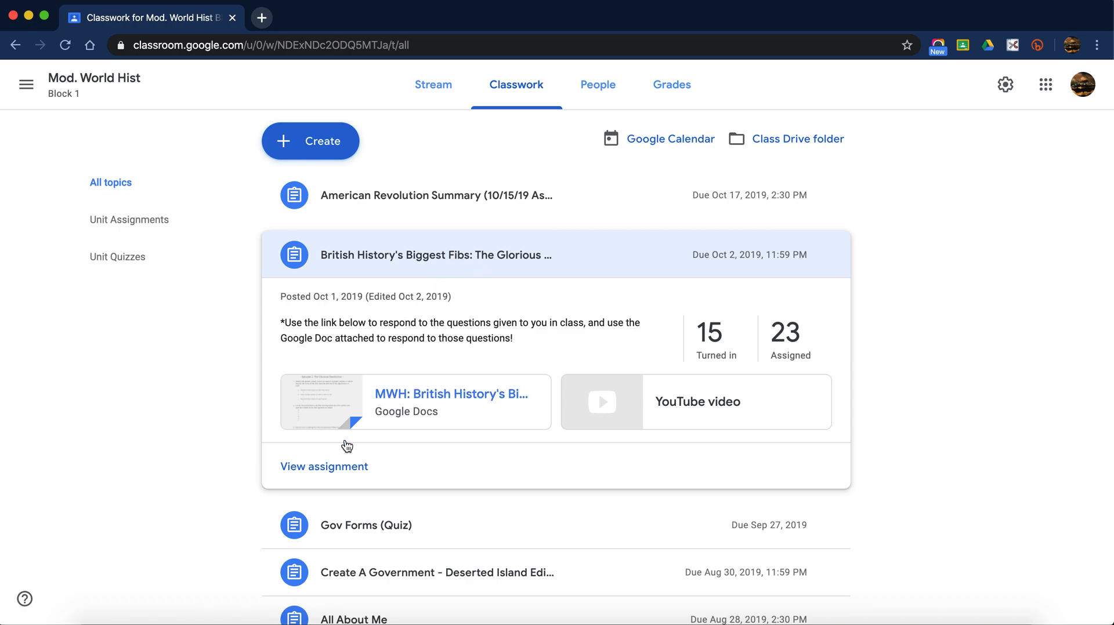
{"action": "left_click", "coordinate": [334, 463]}
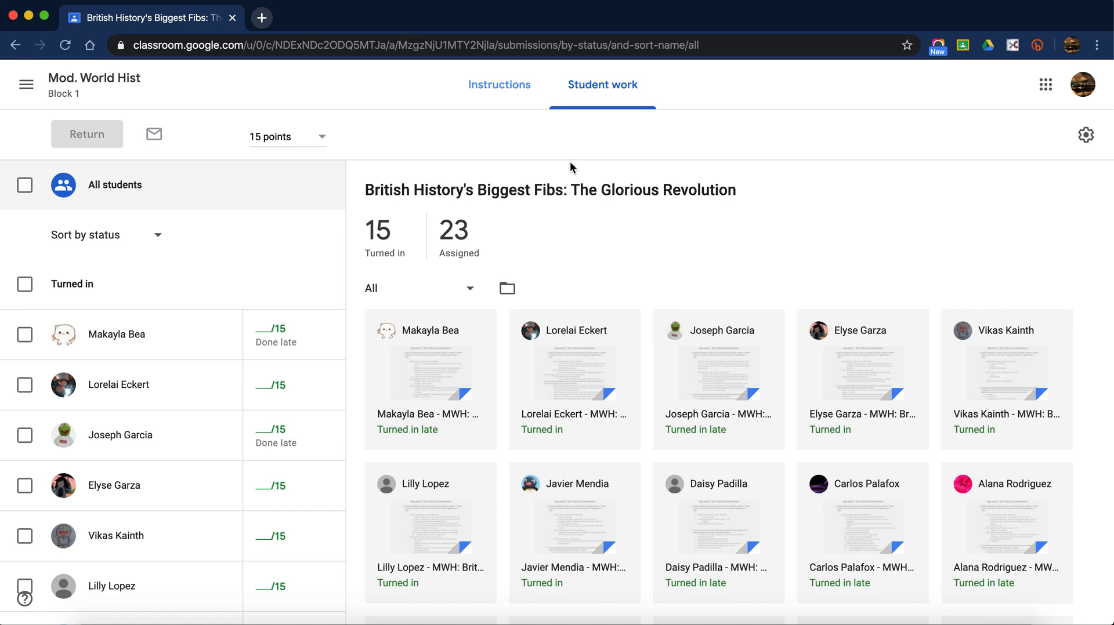
- Check the instructions, open the first student's submission in a new tab, and enter a grade of 15
{"action": "left_click", "coordinate": [518, 93]}
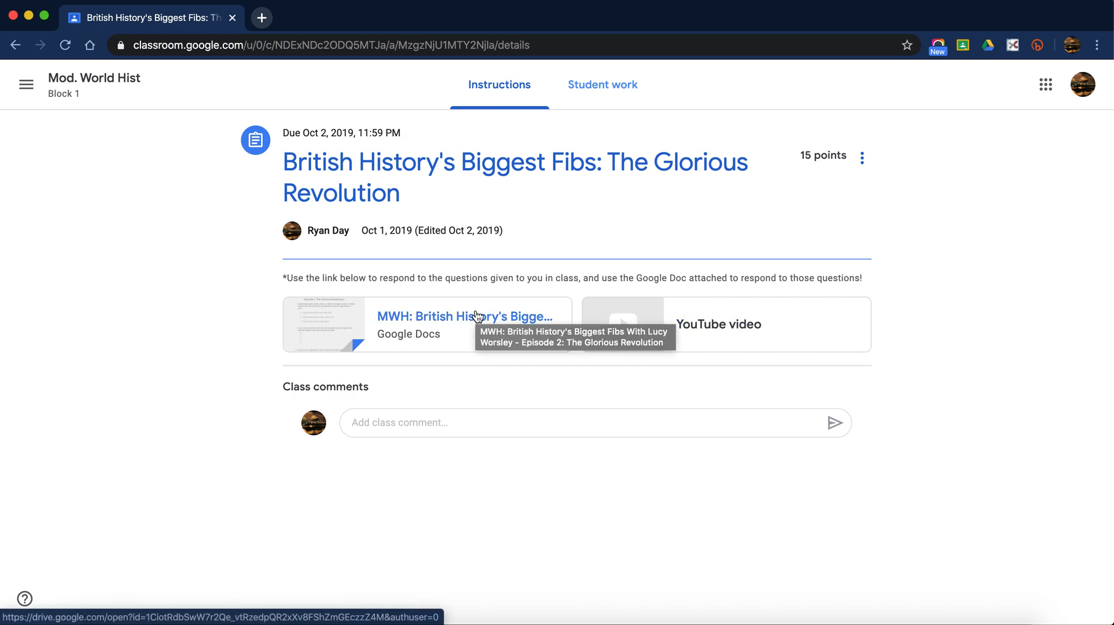
{"action": "left_click", "coordinate": [611, 92]}
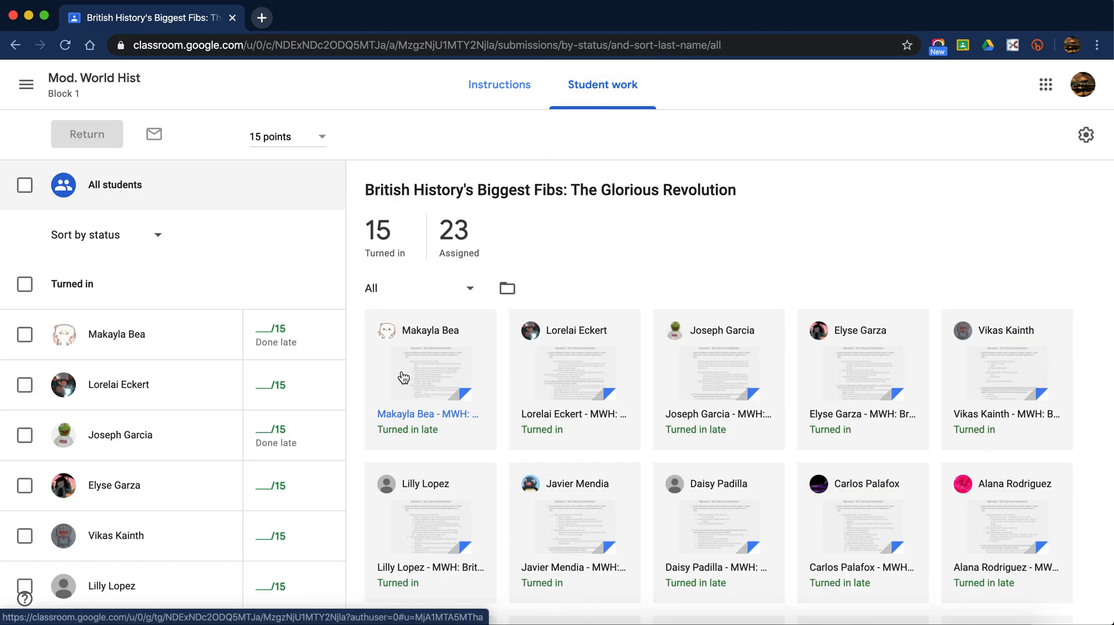
{"action": "left_click", "coordinate": [418, 376]}
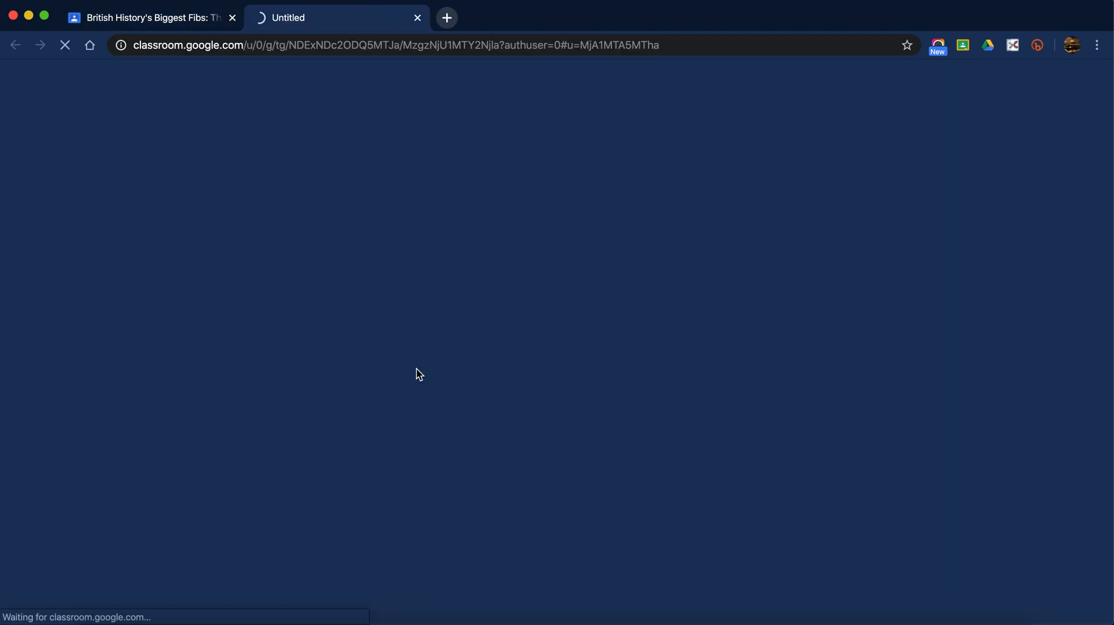
{"action": "left_click", "coordinate": [167, 24]}
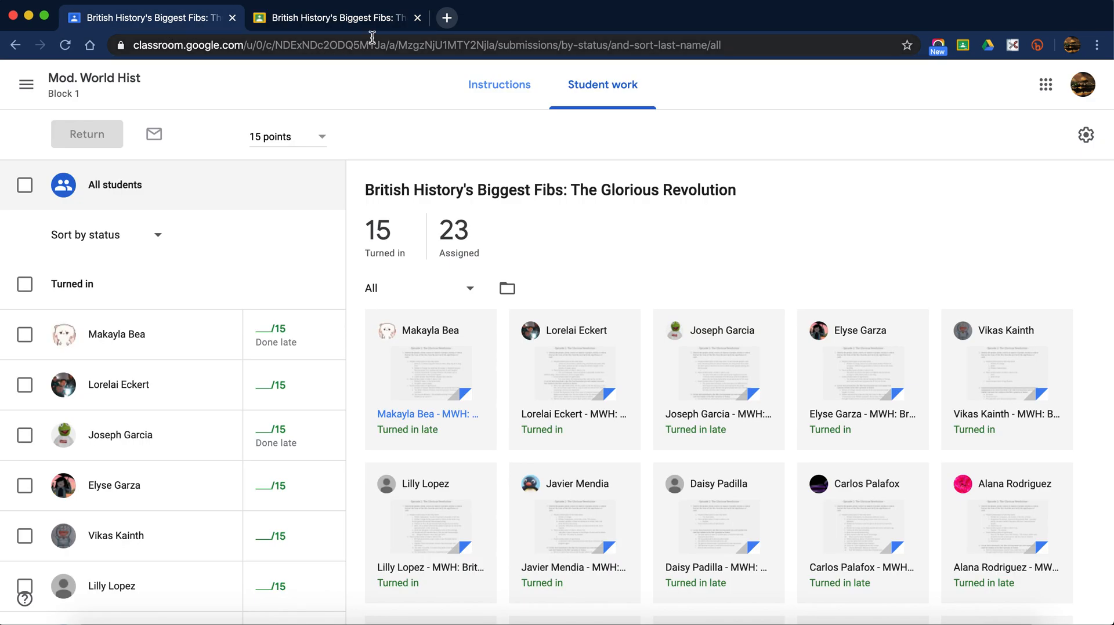
{"action": "left_click", "coordinate": [260, 330]}
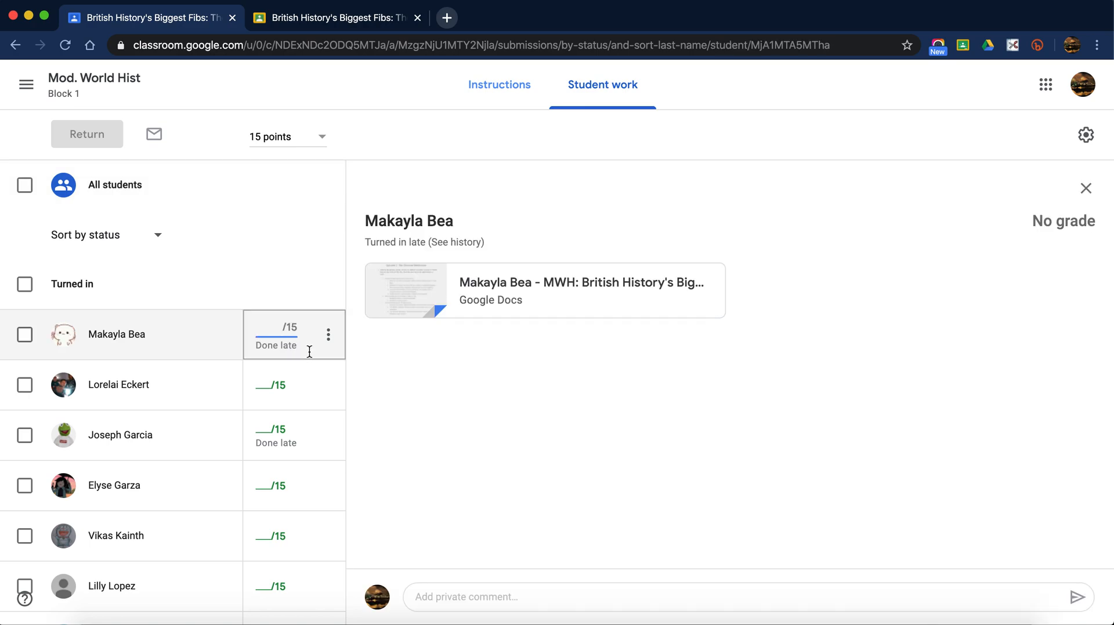
{"action": "type", "text": "15"}
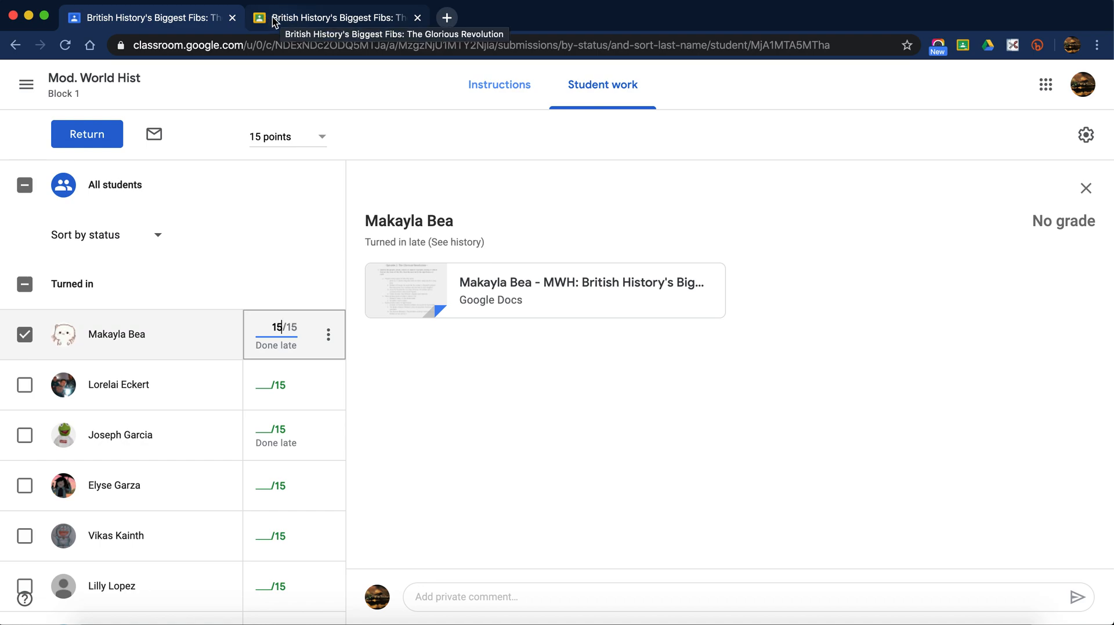
- Read through the student's Glorious Revolution worksheet in the second tab's grading view
{"action": "left_click", "coordinate": [288, 21]}
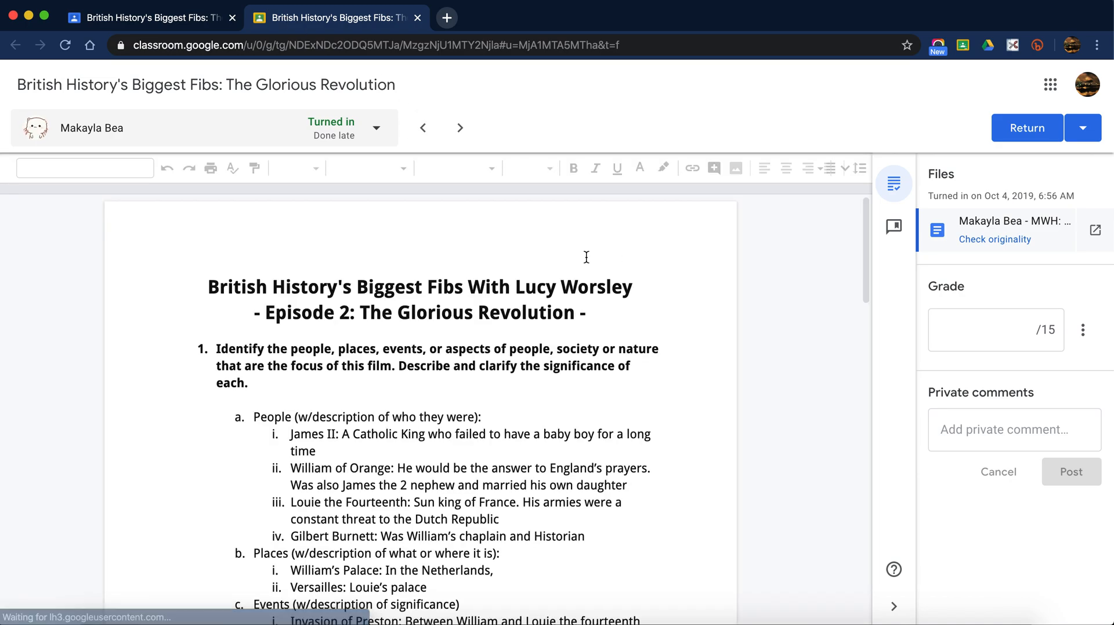
{"action": "scroll", "coordinate": [571, 335], "scroll_direction": "down", "scroll_amount": 4}
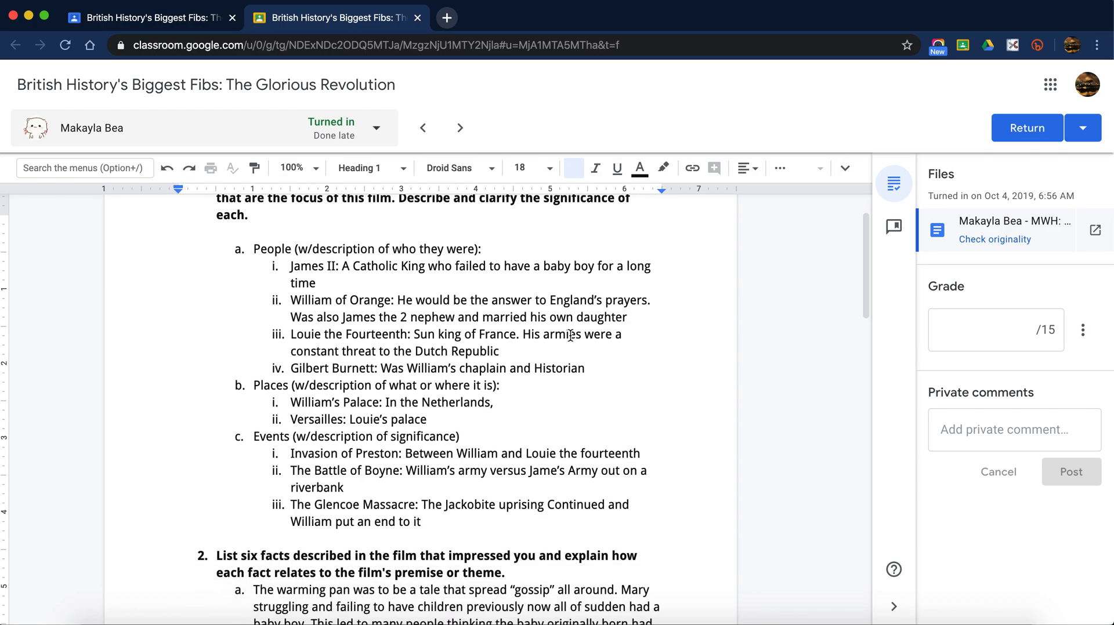
{"action": "scroll", "coordinate": [571, 336], "scroll_direction": "down", "scroll_amount": 8}
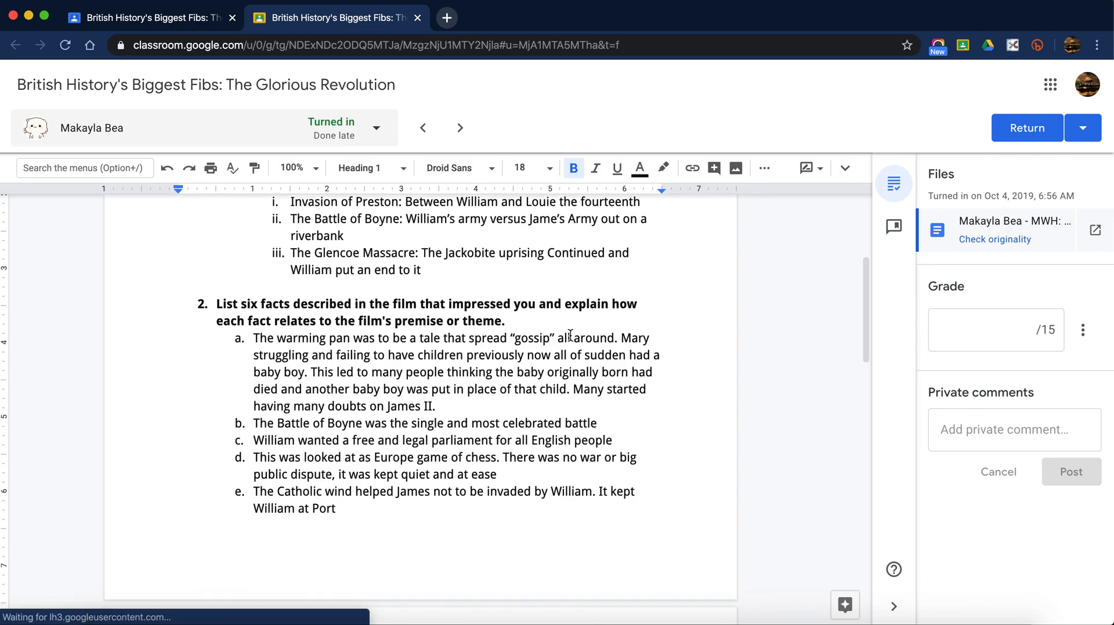
{"action": "scroll", "coordinate": [570, 336], "scroll_direction": "down", "scroll_amount": 1}
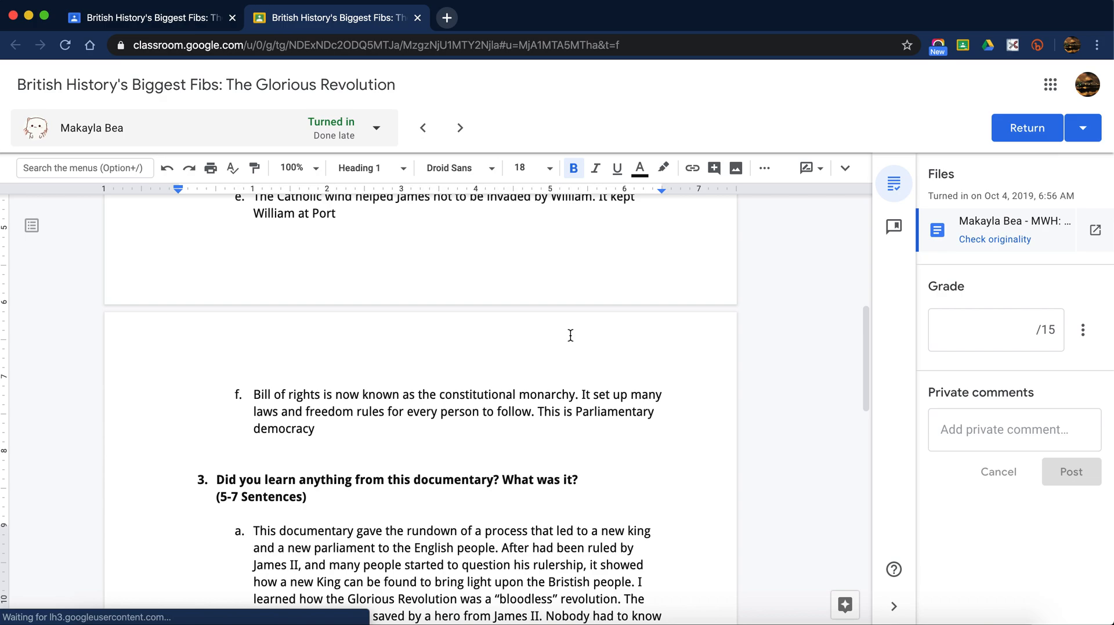
{"action": "scroll", "coordinate": [571, 335], "scroll_direction": "down", "scroll_amount": 4}
{"action": "left_click", "coordinate": [351, 335]}
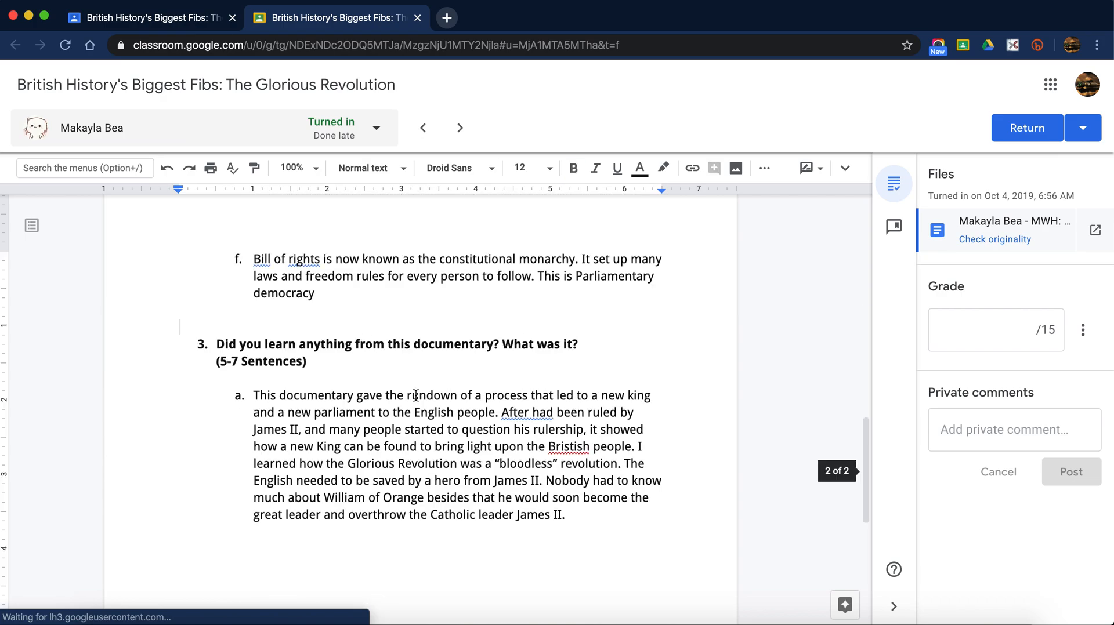
{"action": "scroll", "coordinate": [423, 424], "scroll_direction": "up", "scroll_amount": 3}
{"action": "scroll", "coordinate": [423, 424], "scroll_direction": "up", "scroll_amount": 10}
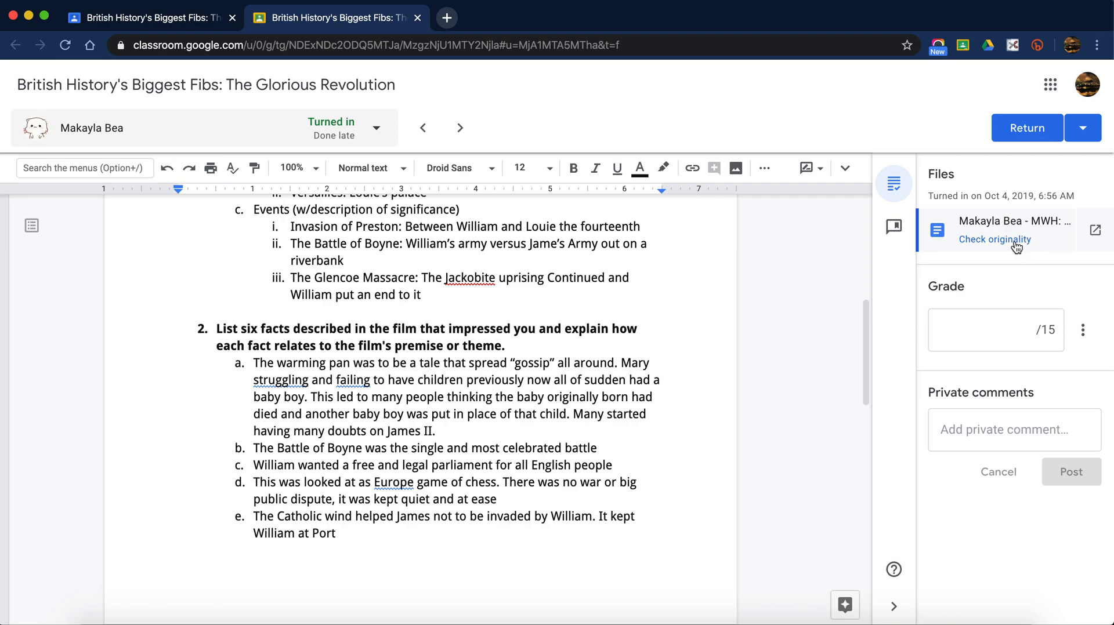
{"action": "scroll", "coordinate": [706, 446], "scroll_direction": "up", "scroll_amount": 7}
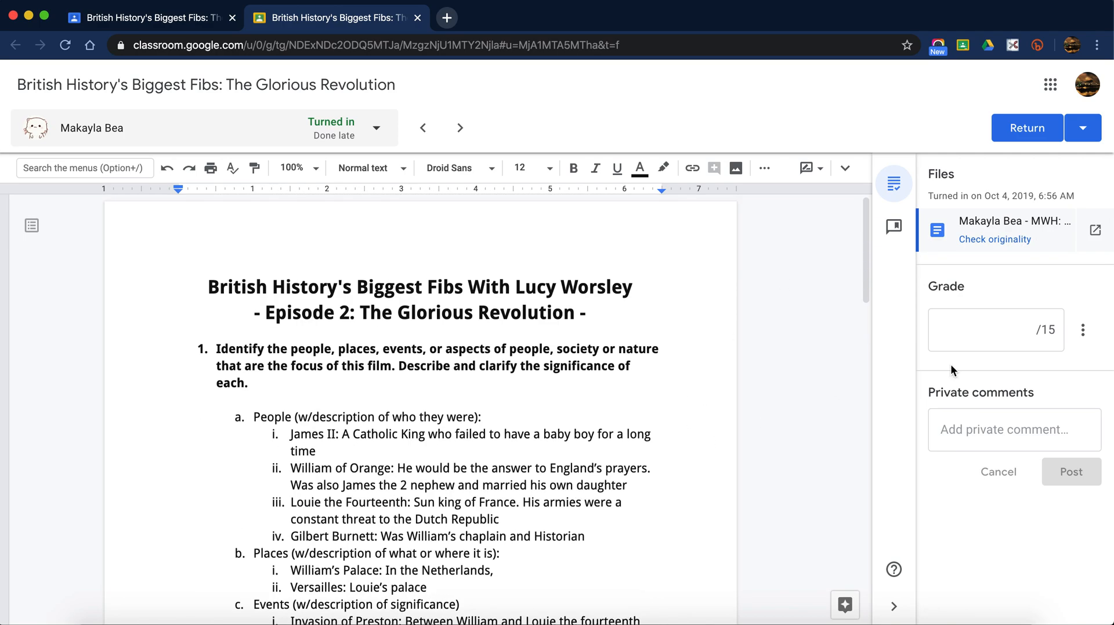
- Run Check originality on the student's document, then close the grading tab
{"action": "left_click", "coordinate": [986, 240]}
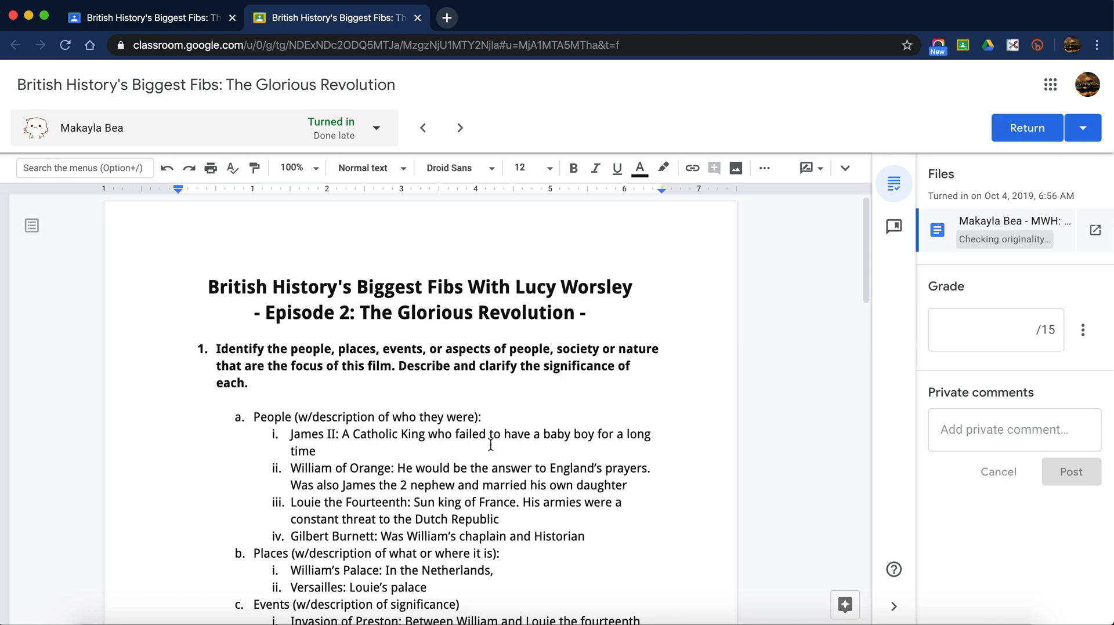
{"action": "left_click", "coordinate": [418, 18]}
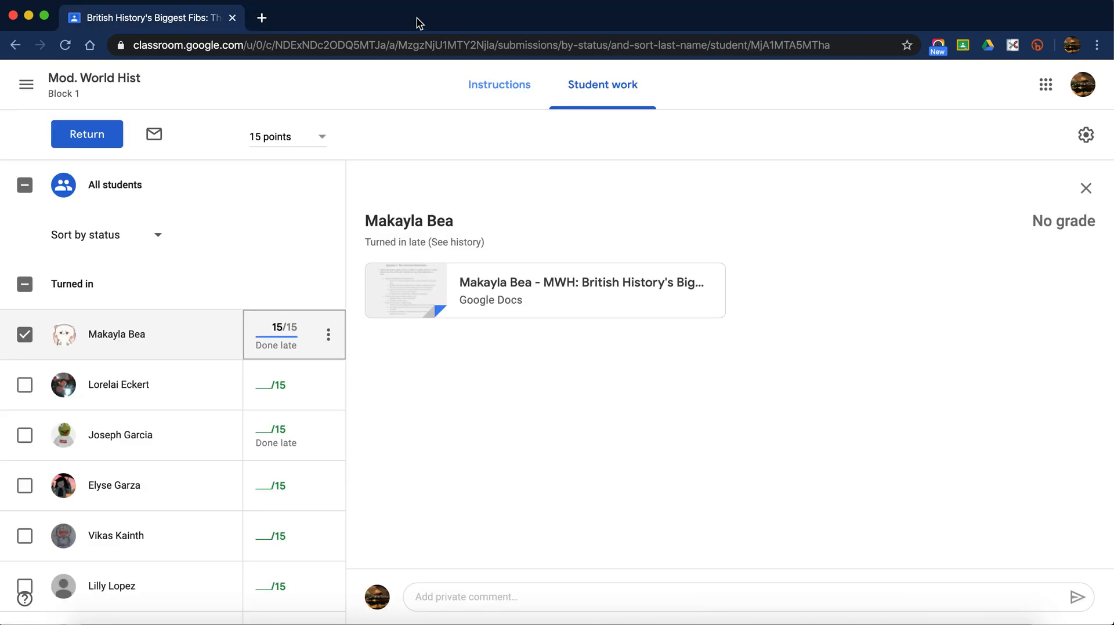
- Go from the assignment to the Mod. World Hist Block 1 Classwork page and start a new assignment
{"action": "left_click", "coordinate": [490, 104]}
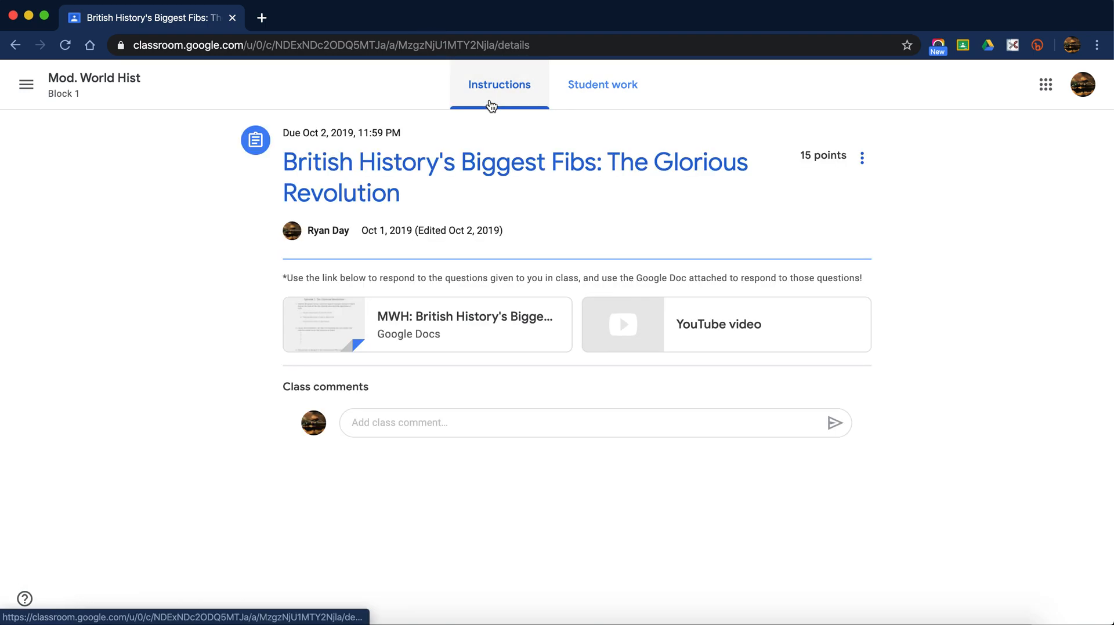
{"action": "left_click", "coordinate": [93, 78]}
{"action": "left_click", "coordinate": [525, 98]}
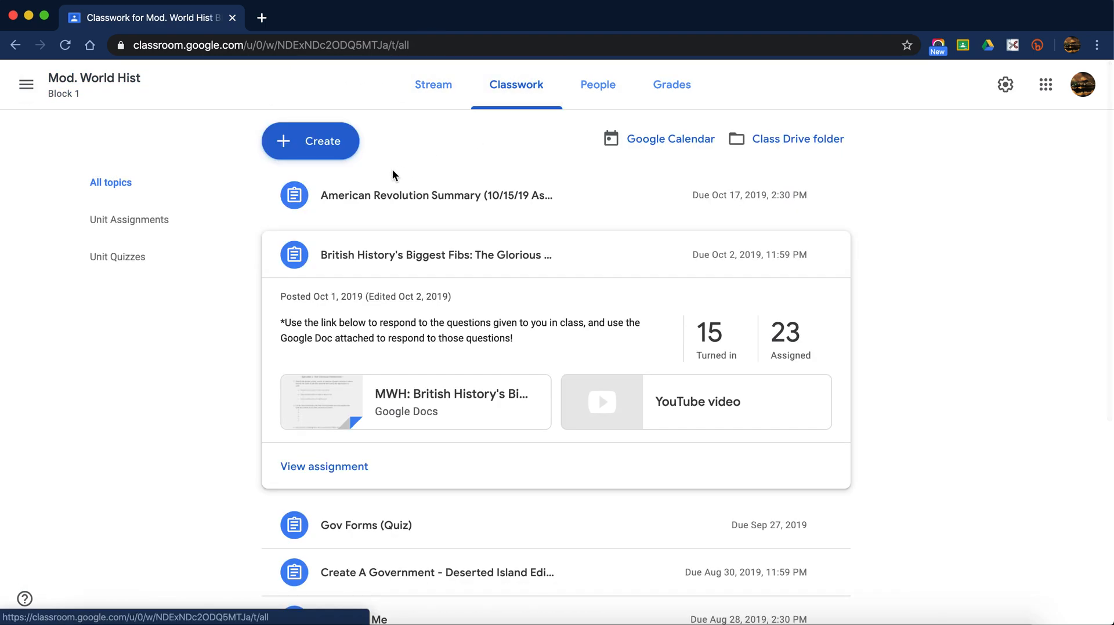
{"action": "left_click", "coordinate": [336, 158]}
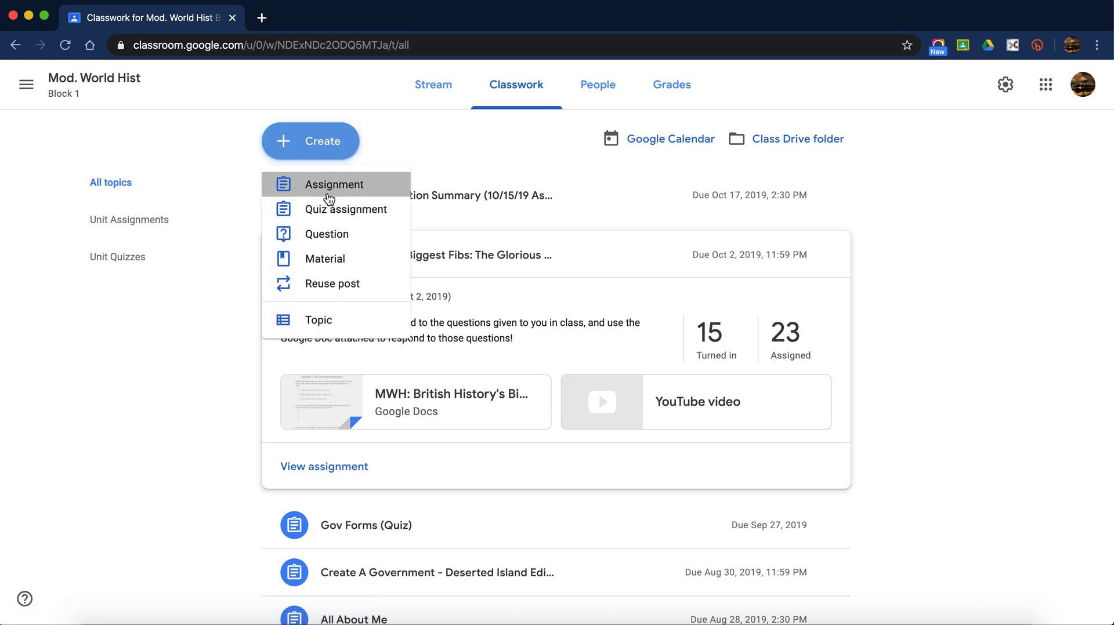
{"action": "left_click", "coordinate": [326, 190]}
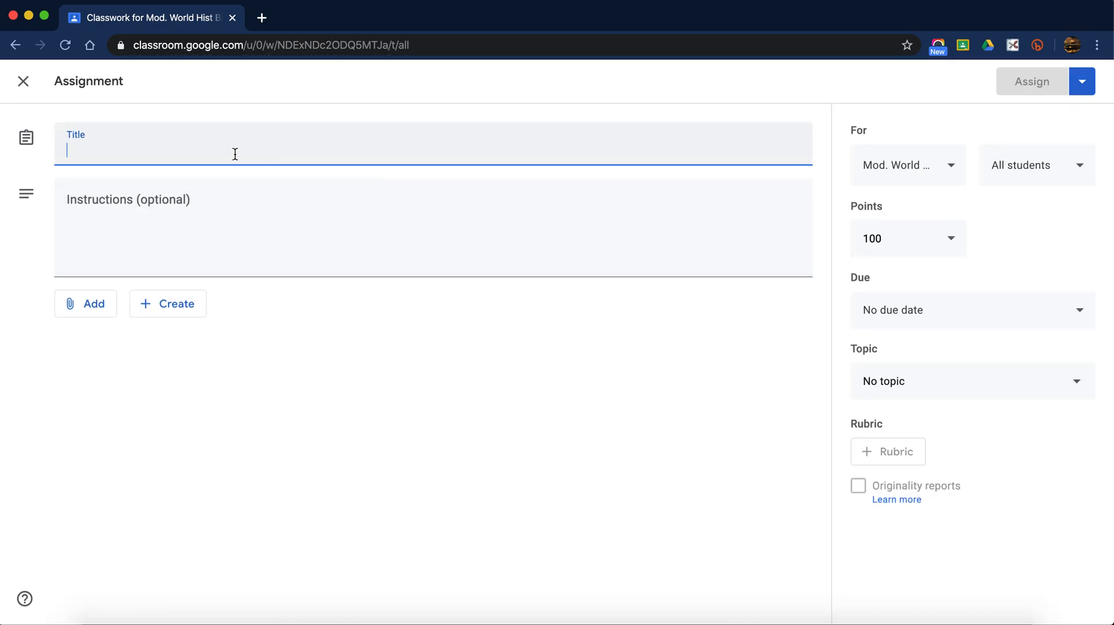
- Title the assignment 'Test', also assign it to Mod. World Hist Block 3, and clear the 100 points
{"action": "type", "text": "Test"}
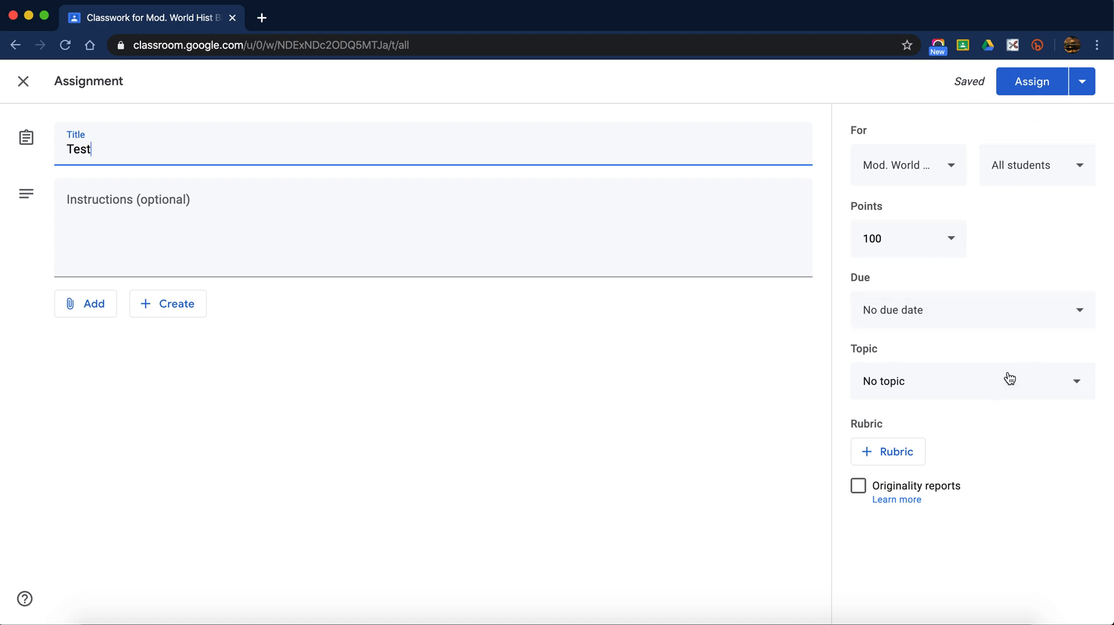
{"action": "left_click", "coordinate": [955, 173]}
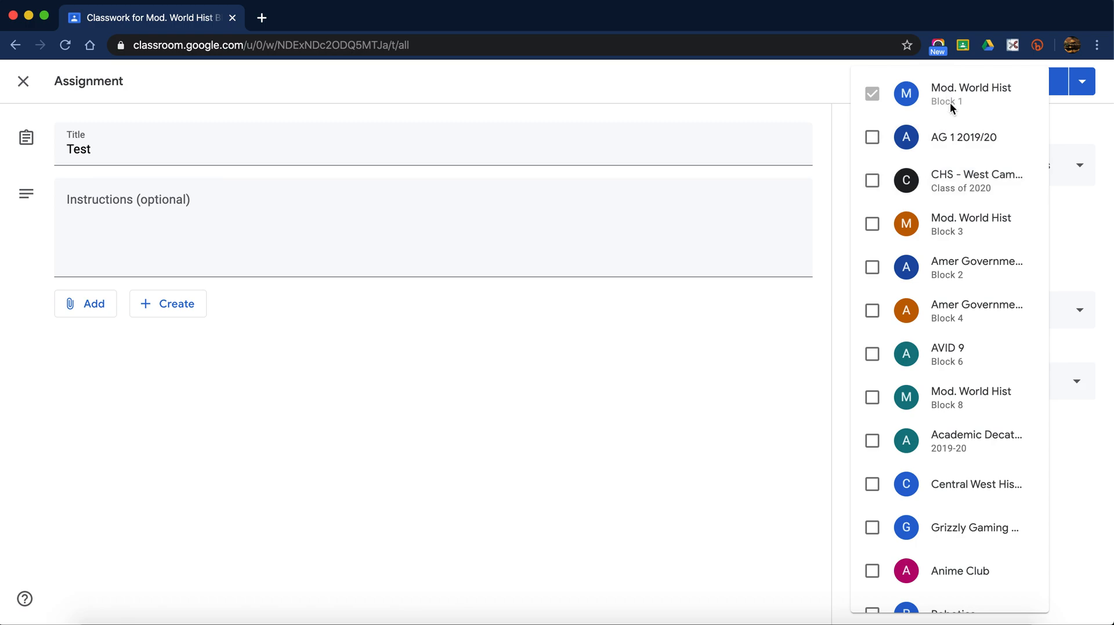
{"action": "left_click", "coordinate": [951, 239]}
{"action": "left_click", "coordinate": [1063, 211]}
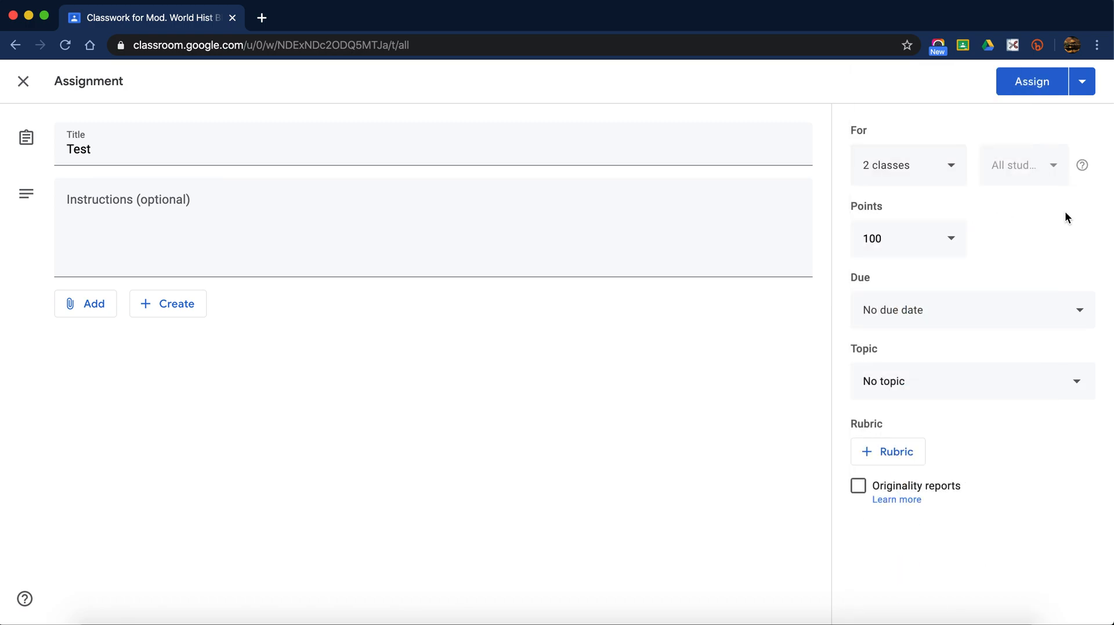
{"action": "left_click", "coordinate": [919, 233]}
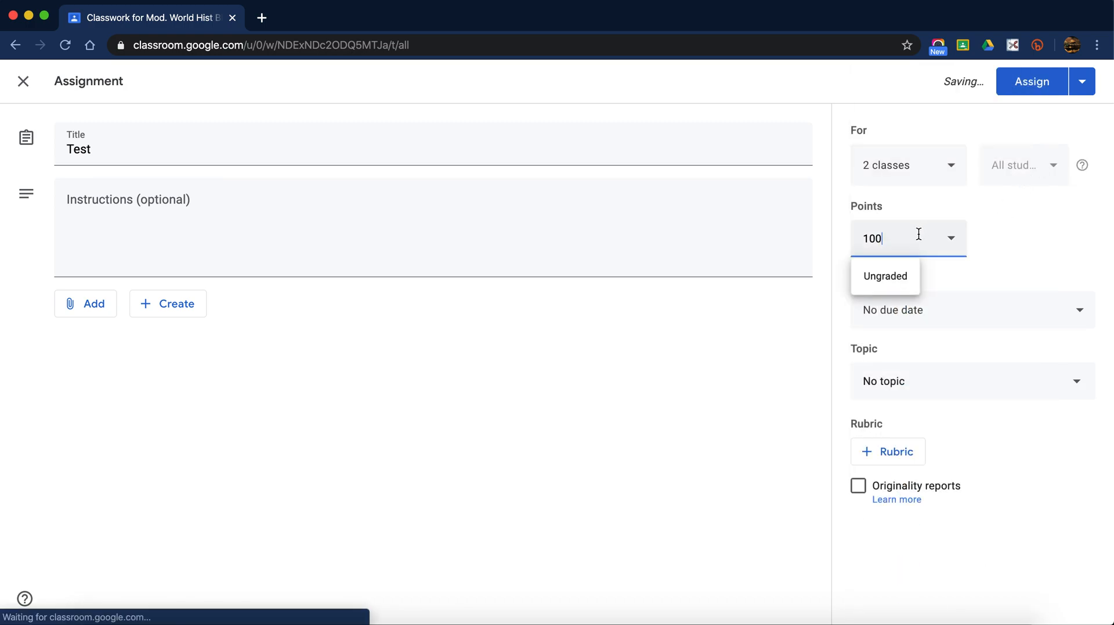
{"action": "key", "text": "BackSpace"}
{"action": "key", "text": "BackSpace"}
{"action": "key", "text": "BackSpace"}
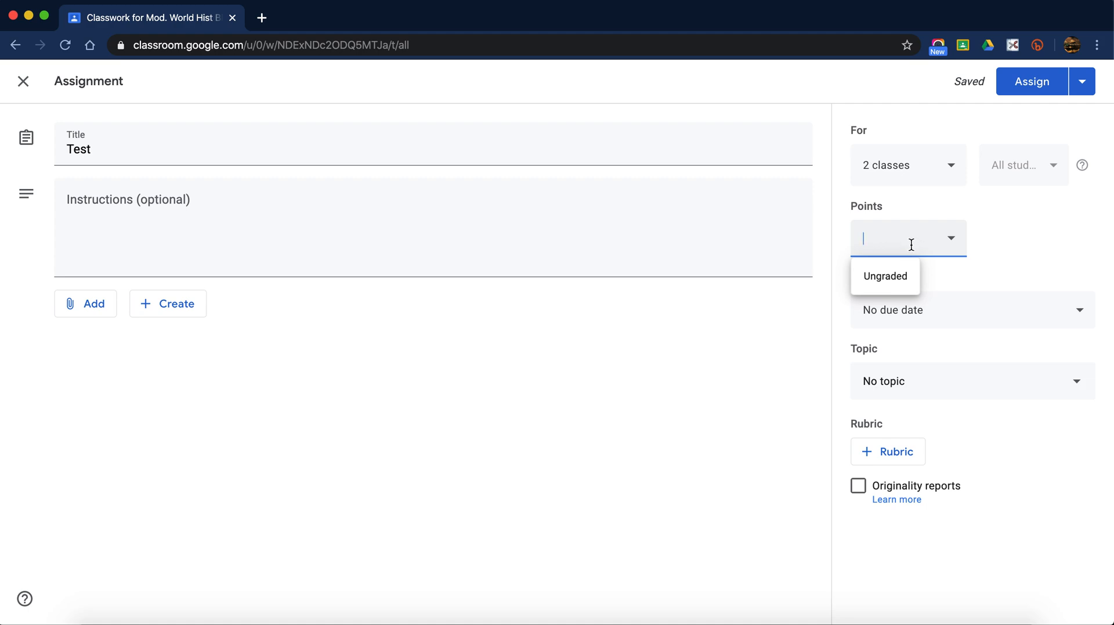
- Make the Test assignment worth 15 points, due Mon, Mar 23 at 11:59 PM, with no topic
{"action": "type", "text": "15"}
{"action": "left_click", "coordinate": [1004, 243]}
{"action": "left_click", "coordinate": [958, 316]}
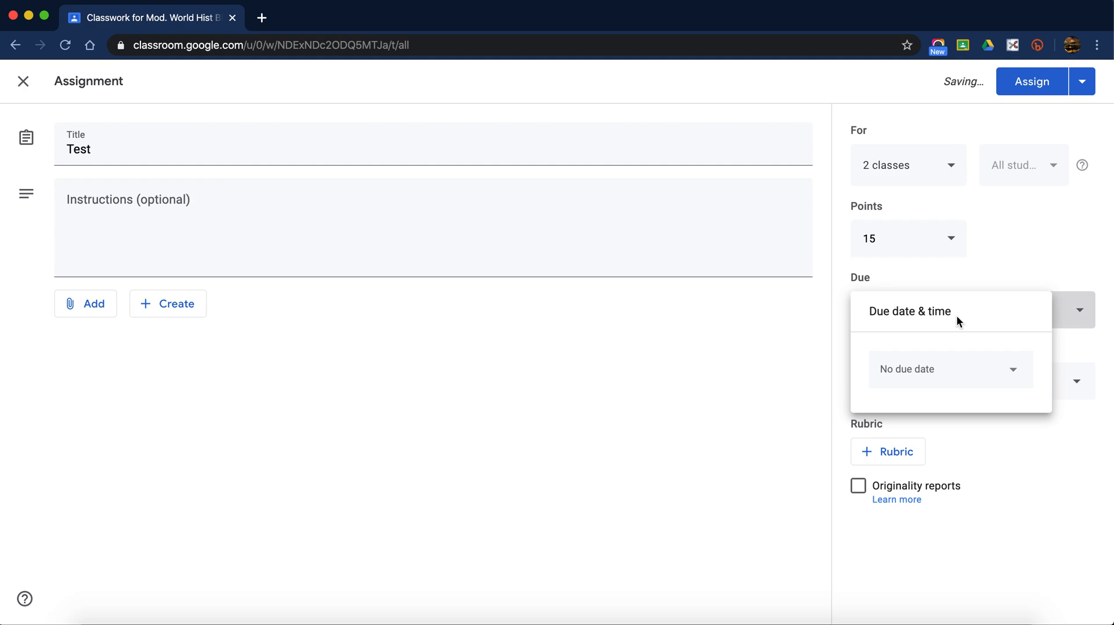
{"action": "left_click", "coordinate": [944, 384]}
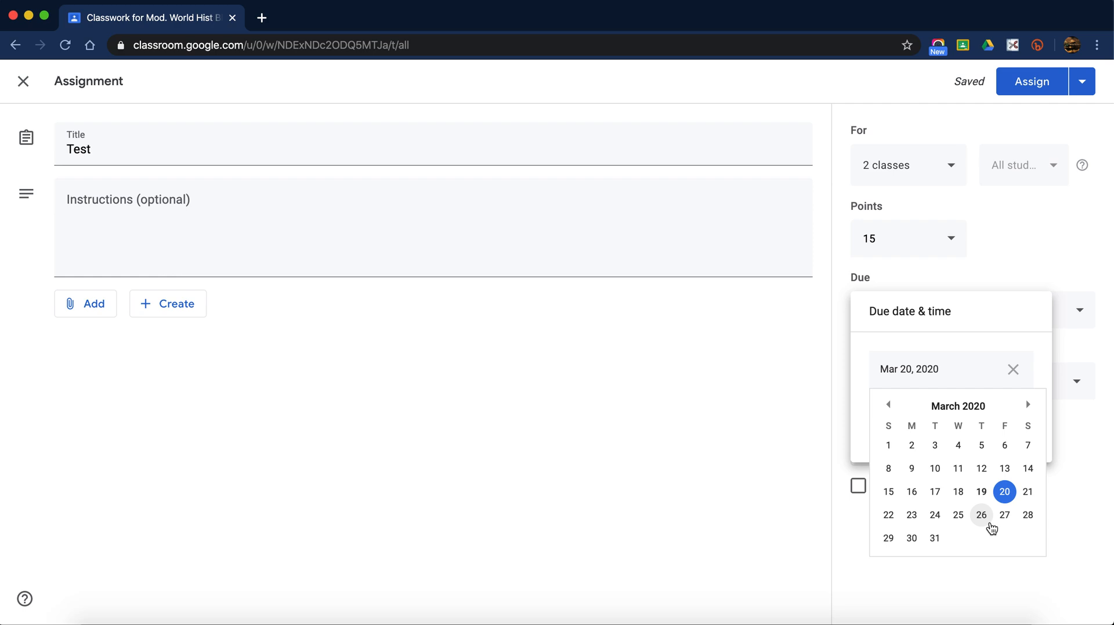
{"action": "left_click", "coordinate": [913, 516]}
{"action": "left_click", "coordinate": [920, 415]}
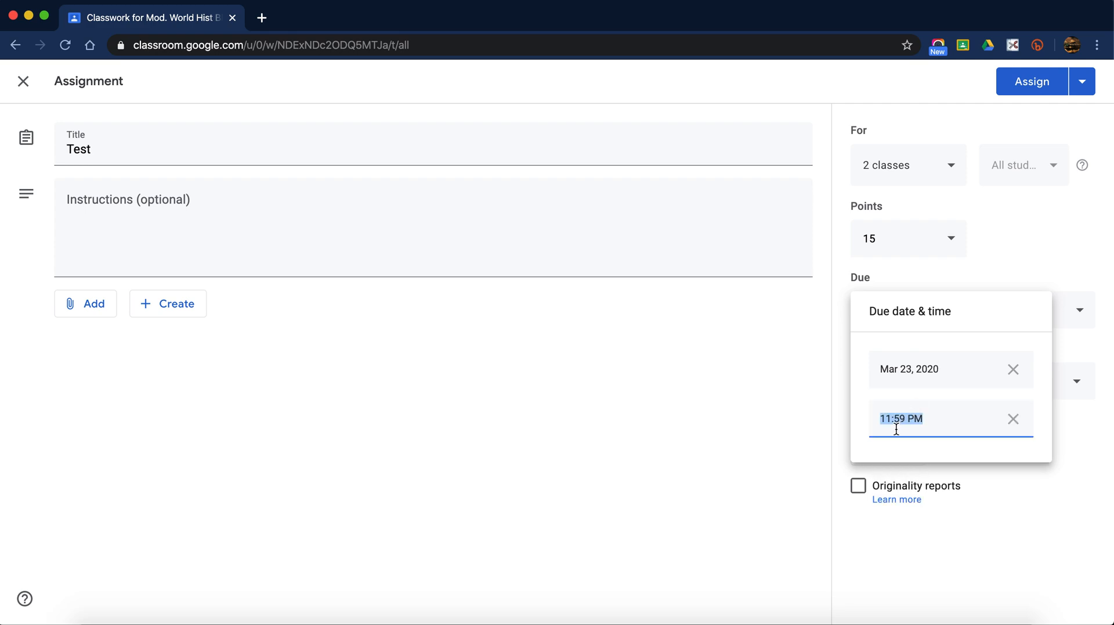
{"action": "left_click", "coordinate": [1051, 528]}
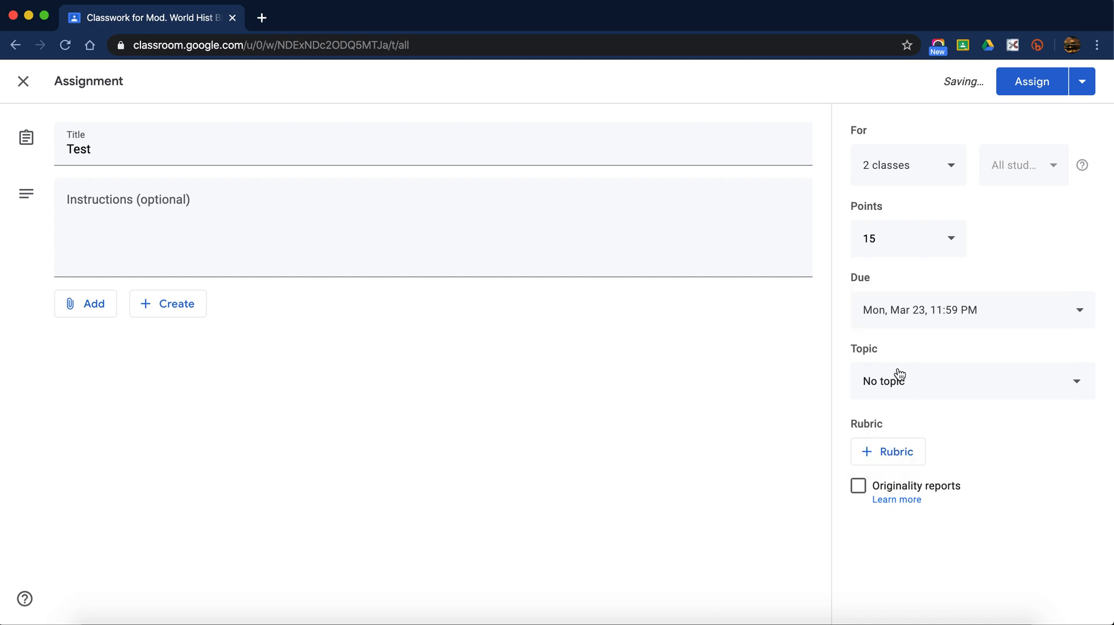
{"action": "left_click", "coordinate": [933, 382]}
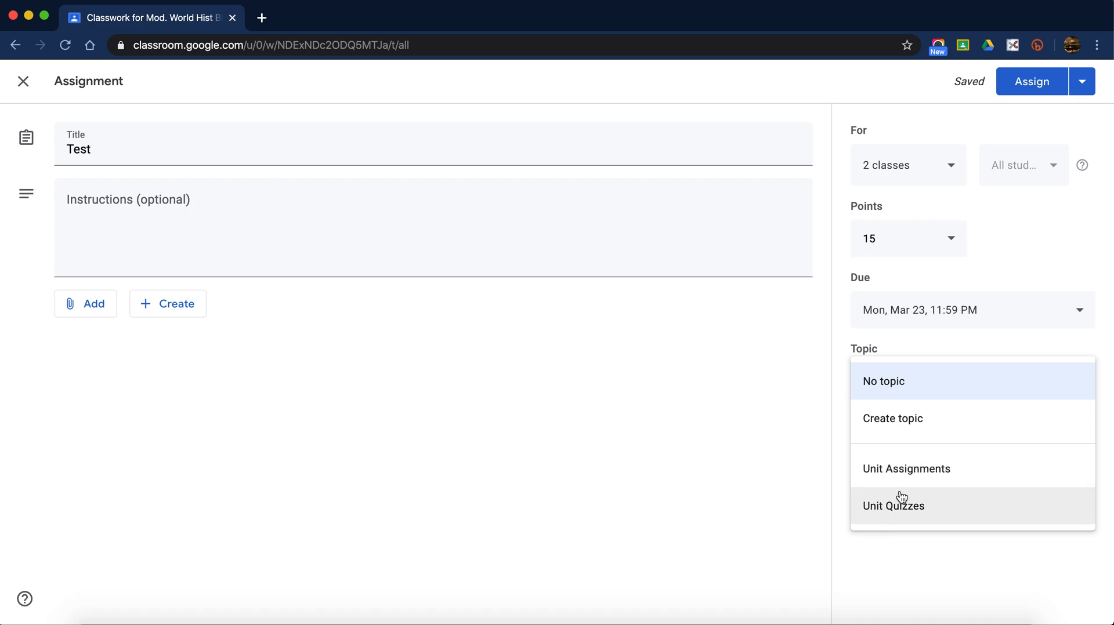
{"action": "left_click", "coordinate": [821, 411]}
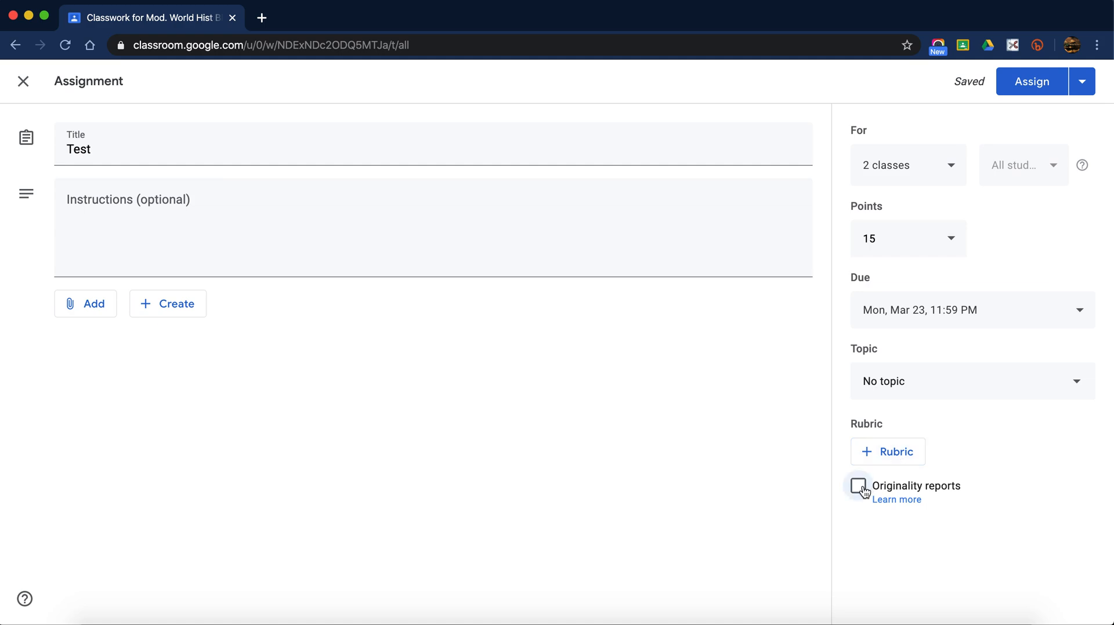
- Read the originality reports help article, then tick Originality reports to show the remaining-allowance notice
{"action": "left_click", "coordinate": [886, 503]}
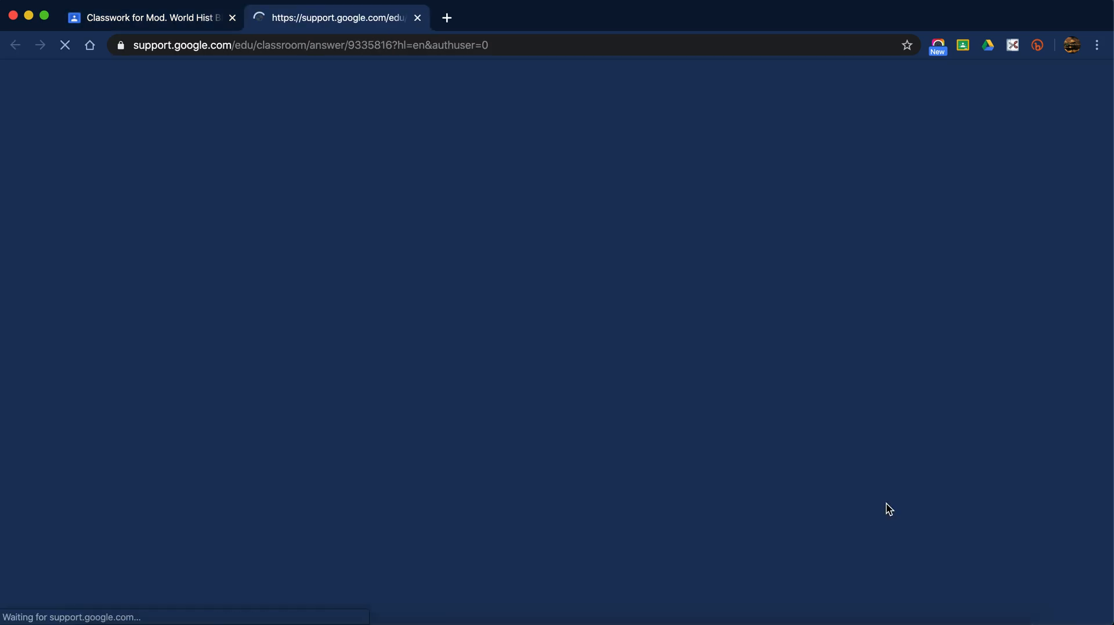
{"action": "scroll", "coordinate": [394, 295], "scroll_direction": "down", "scroll_amount": 5}
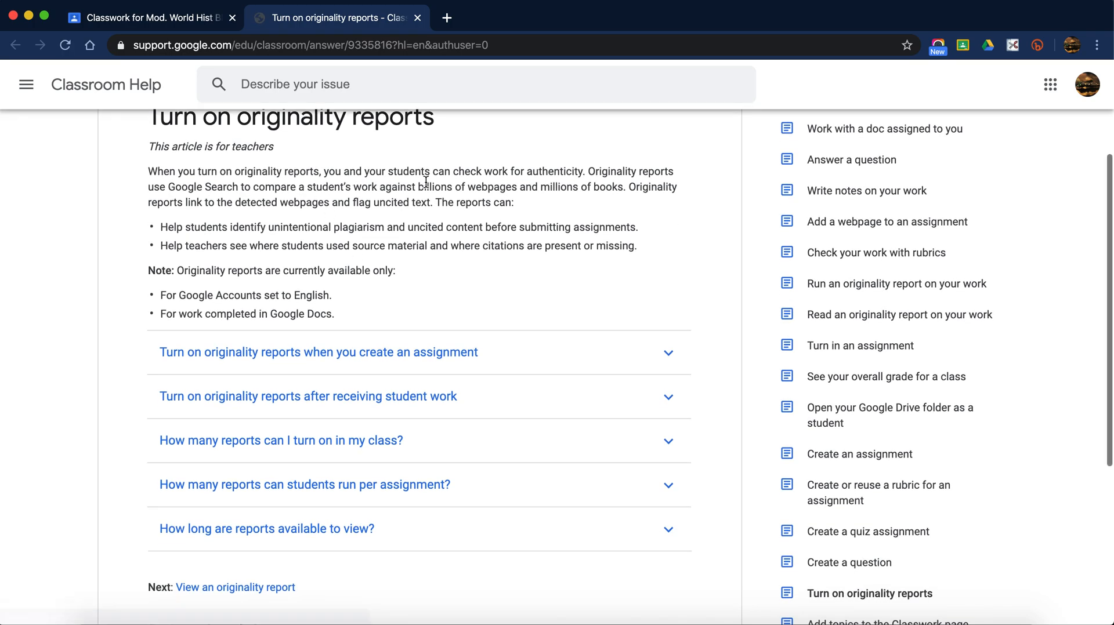
{"action": "left_click", "coordinate": [200, 21]}
{"action": "left_click", "coordinate": [858, 485]}
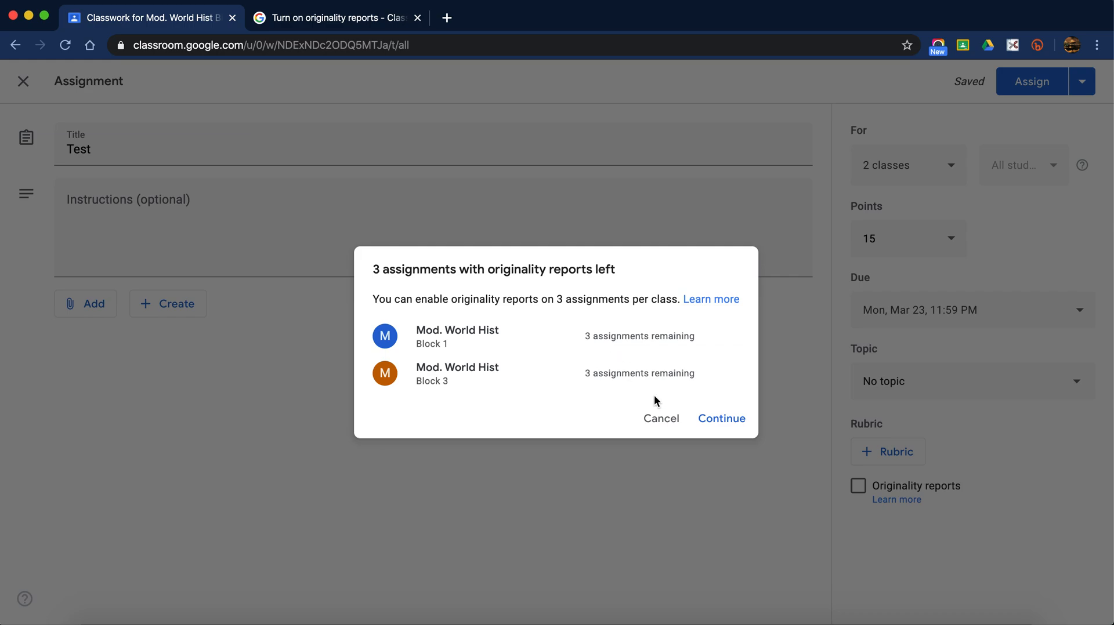
- Dismiss the notice and remove Mod. World Hist Block 3, leaving only Block 1
{"action": "left_click", "coordinate": [655, 435]}
{"action": "left_click", "coordinate": [877, 168]}
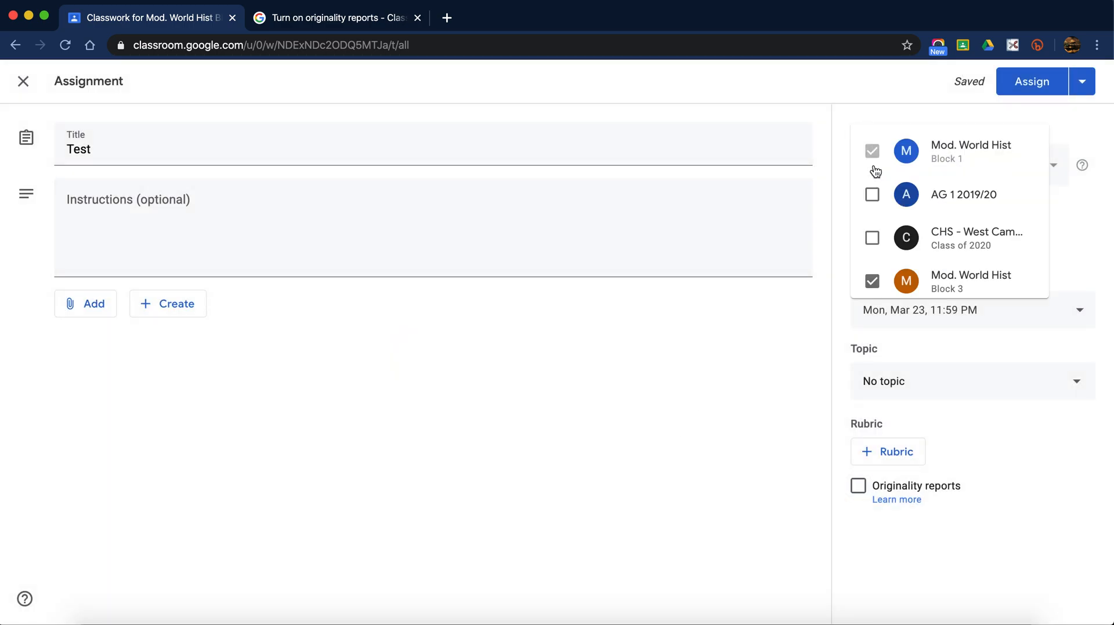
{"action": "left_click", "coordinate": [872, 224]}
{"action": "left_click", "coordinate": [807, 396]}
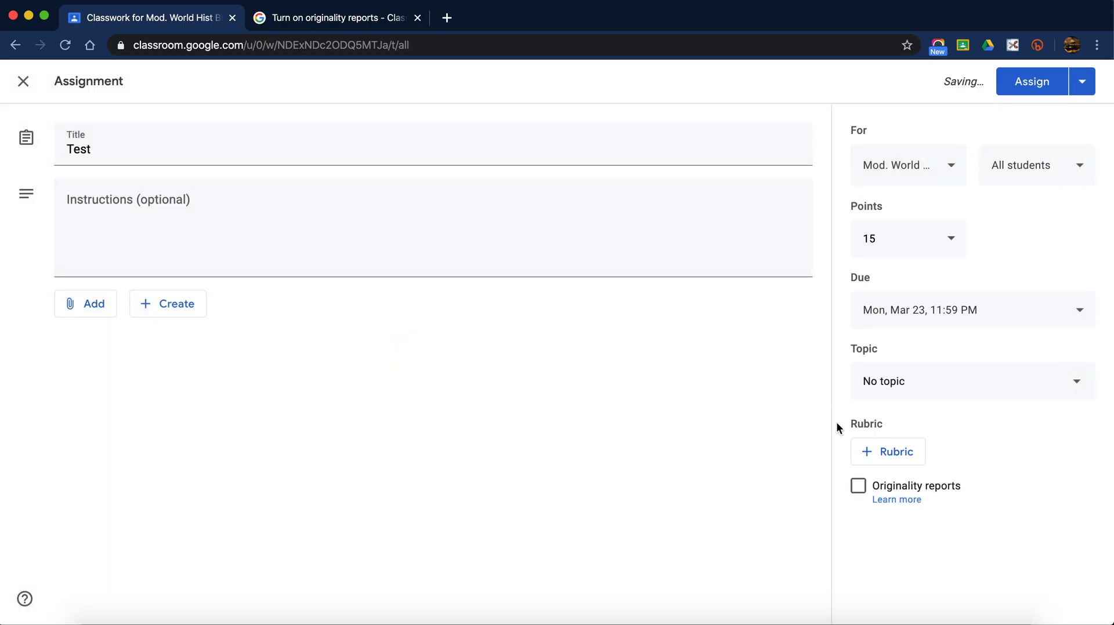
- Turn on originality reports for the Test assignment, confirming the 3-assignment allowance
{"action": "left_click", "coordinate": [859, 489]}
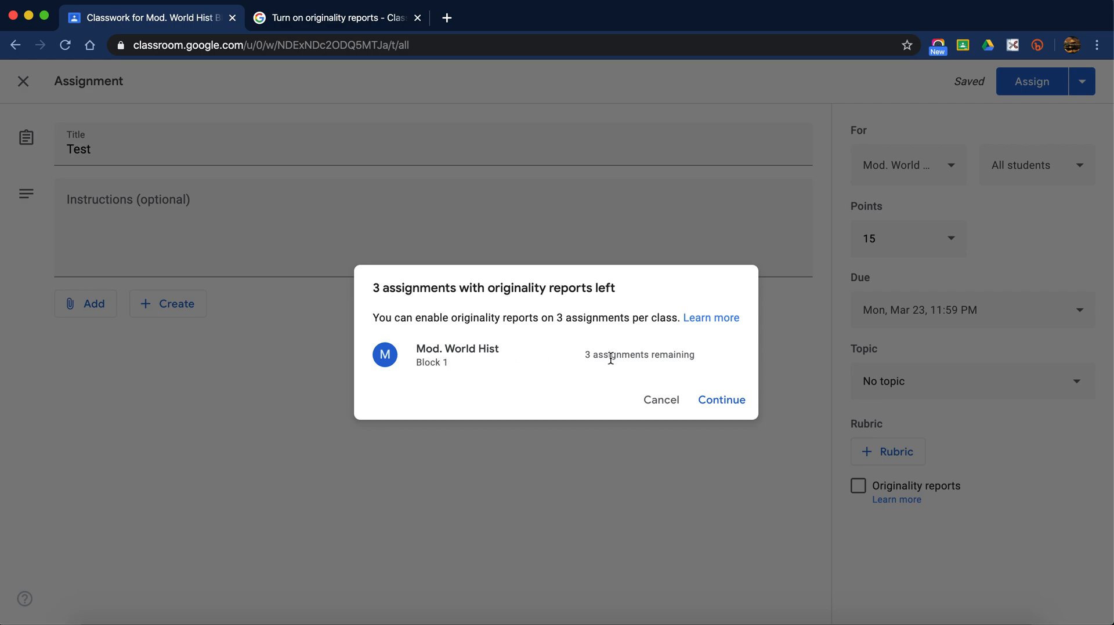
{"action": "left_click_drag", "start_coordinate": [583, 355], "coordinate": [696, 358]}
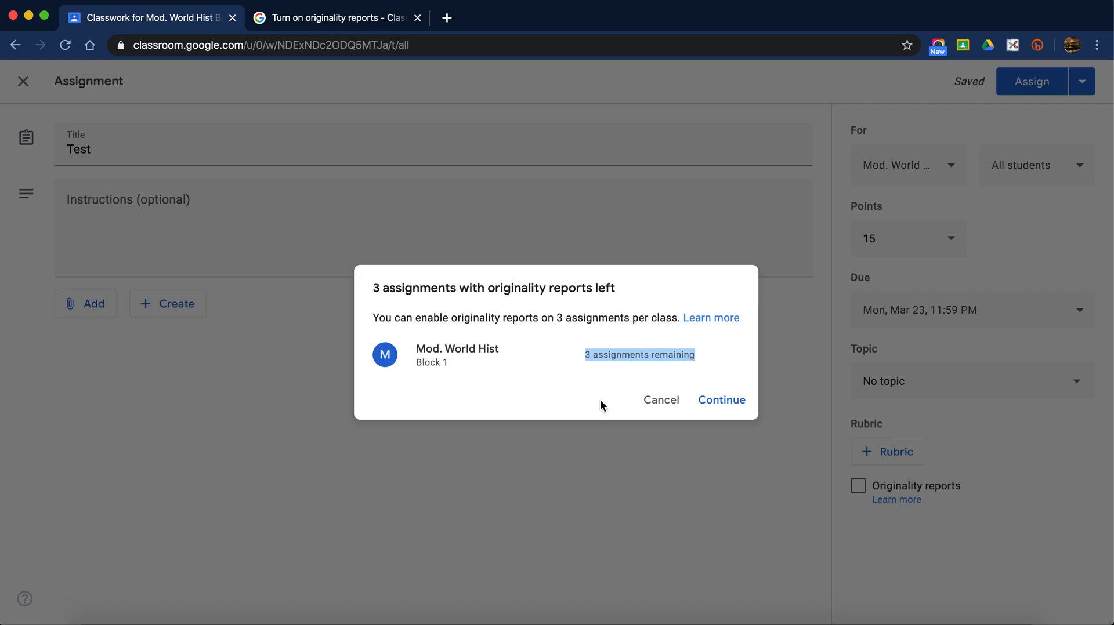
{"action": "left_click", "coordinate": [721, 408]}
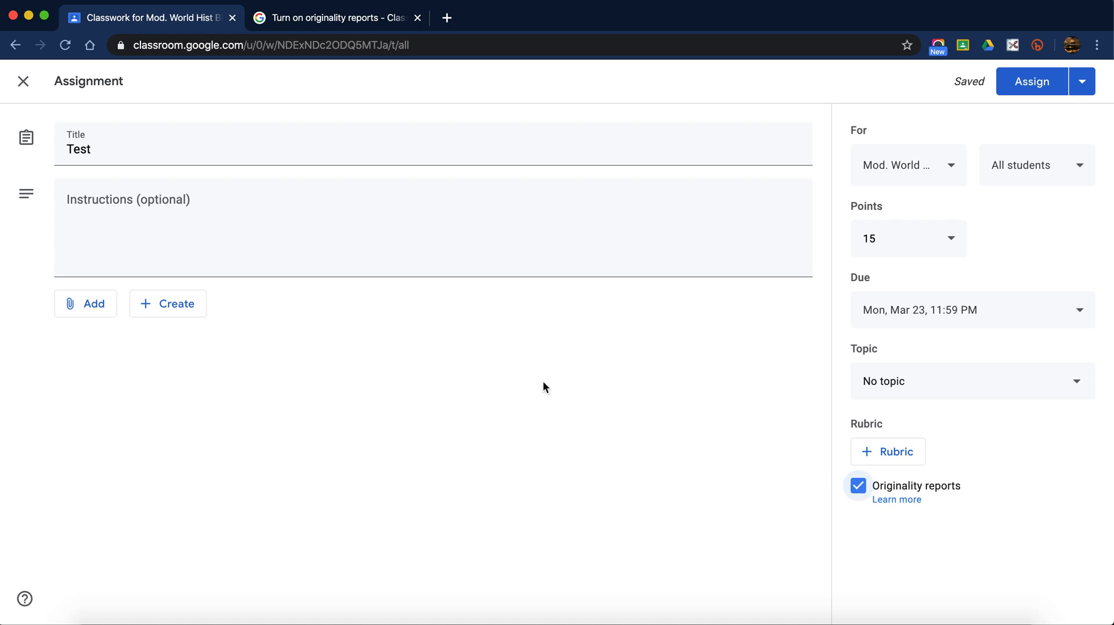
{"action": "left_click", "coordinate": [98, 305]}
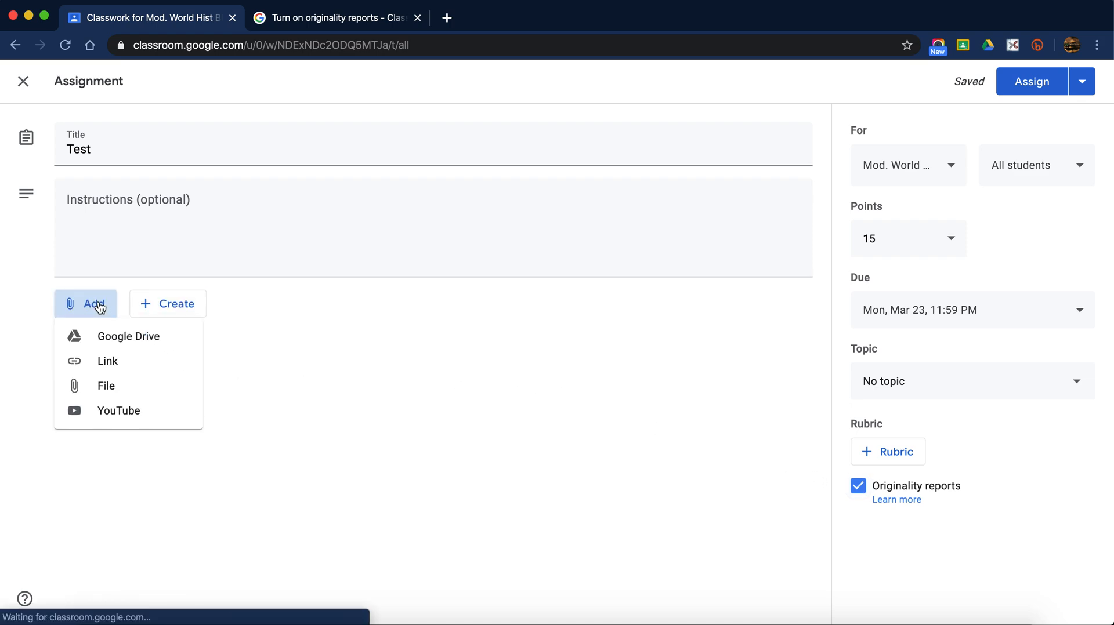
- Browse Google Drive without attaching anything, then close the Test editor so it stays a draft
{"action": "left_click", "coordinate": [133, 348]}
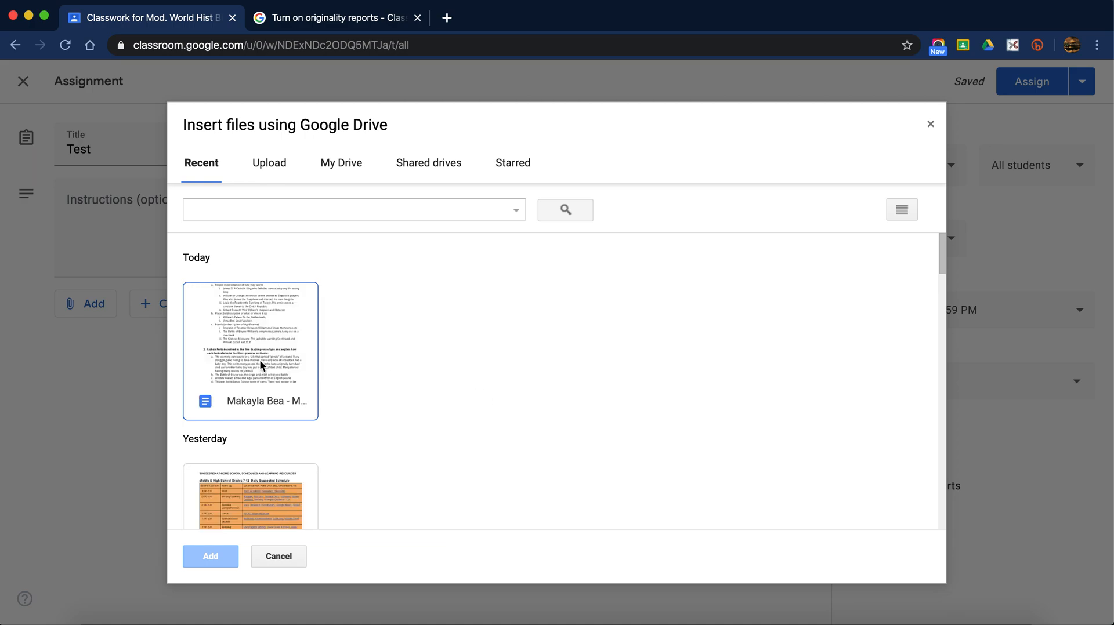
{"action": "left_click", "coordinate": [294, 567]}
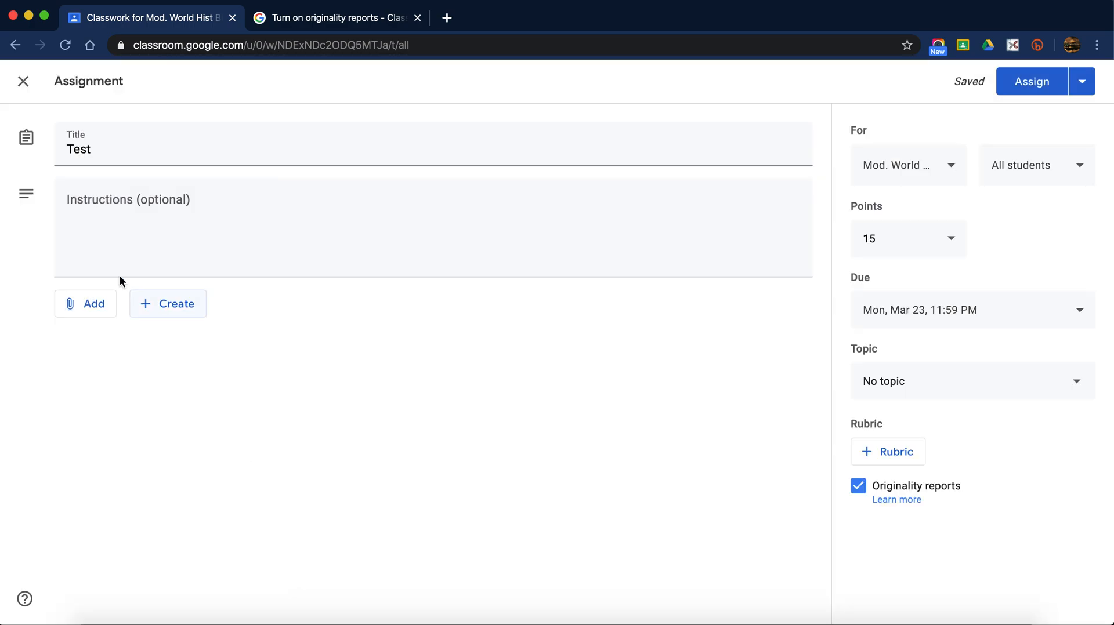
{"action": "left_click", "coordinate": [96, 224]}
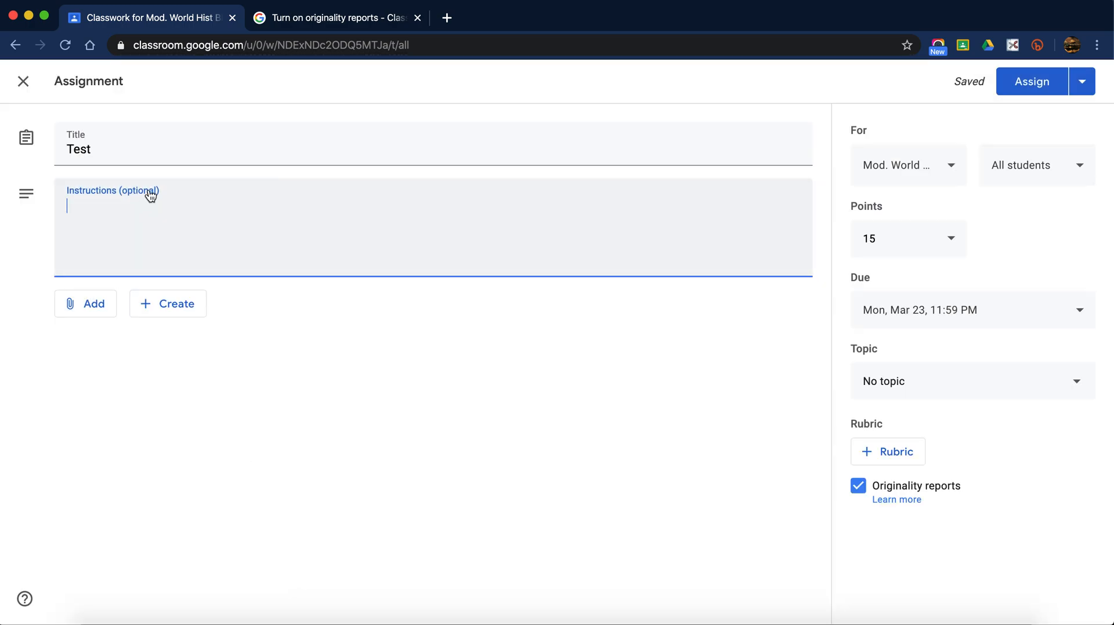
{"action": "left_click", "coordinate": [24, 81]}
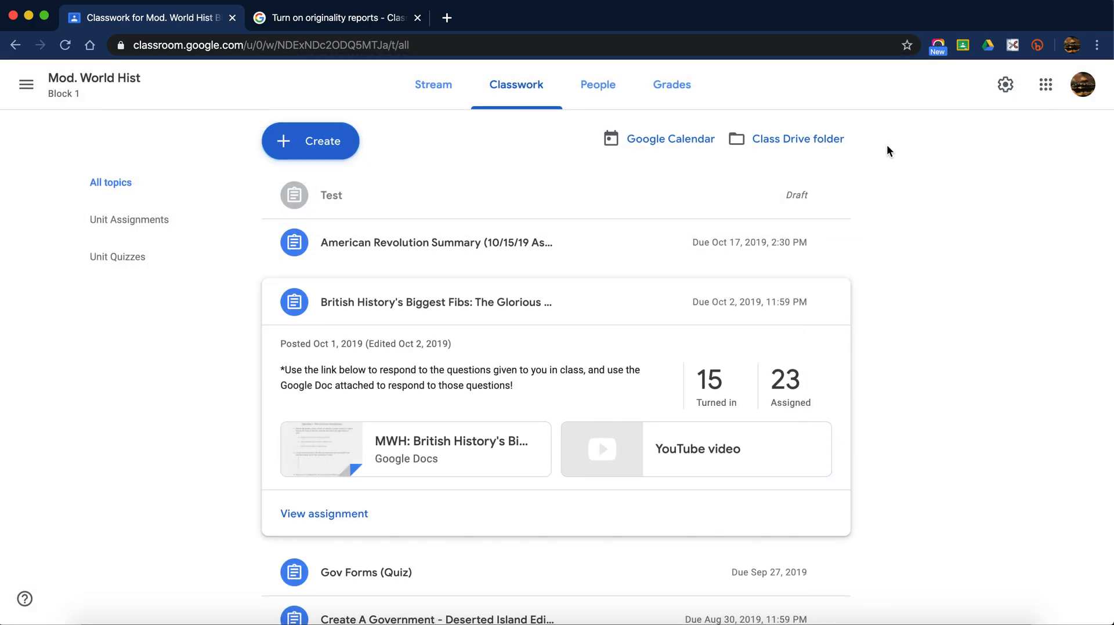
- Open the Block 1 Grades page and scroll through each student's assignment scores
{"action": "left_click", "coordinate": [684, 95]}
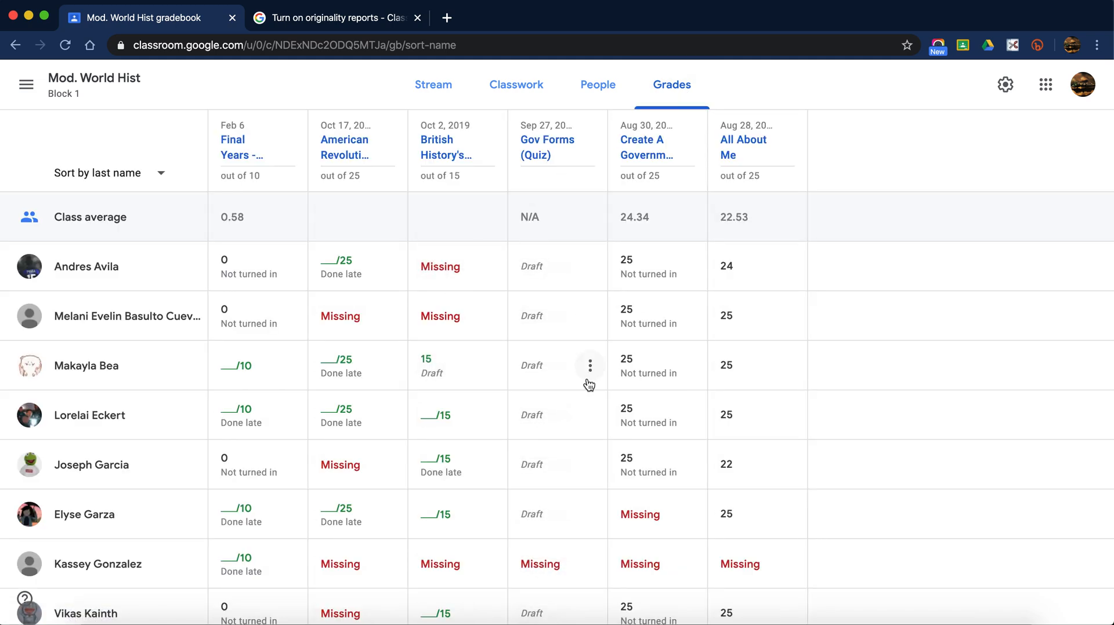
{"action": "scroll", "coordinate": [589, 386], "scroll_direction": "down", "scroll_amount": 3}
{"action": "scroll", "coordinate": [589, 385], "scroll_direction": "up", "scroll_amount": 3}
{"action": "scroll", "coordinate": [552, 505], "scroll_direction": "down", "scroll_amount": 2}
{"action": "scroll", "coordinate": [551, 504], "scroll_direction": "up", "scroll_amount": 2}
{"action": "scroll", "coordinate": [349, 256], "scroll_direction": "down", "scroll_amount": 5}
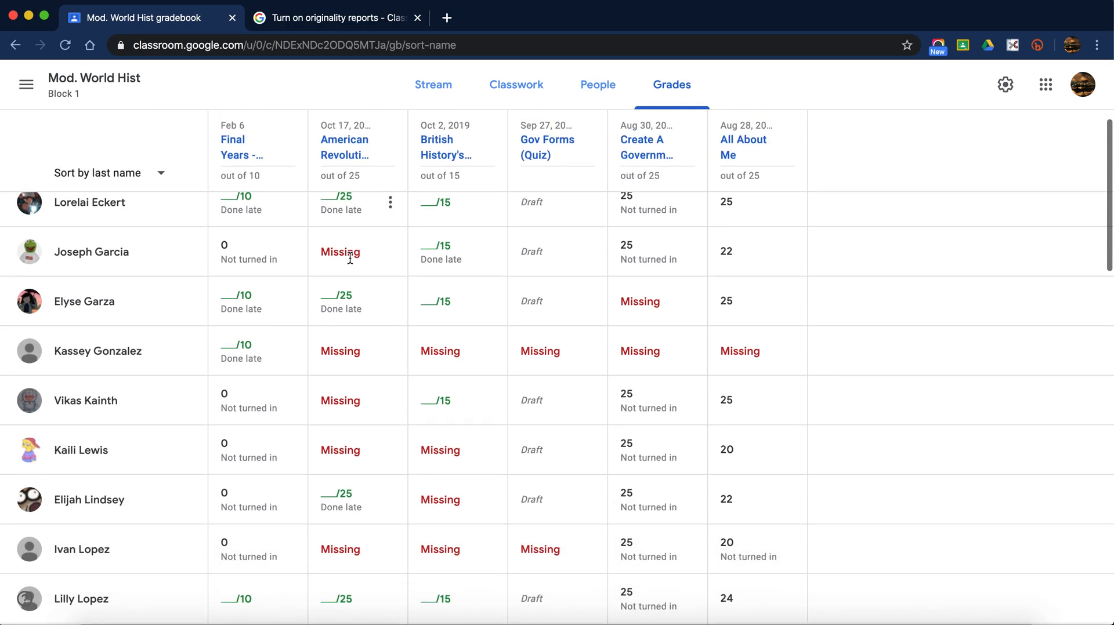
{"action": "scroll", "coordinate": [350, 258], "scroll_direction": "down", "scroll_amount": 2}
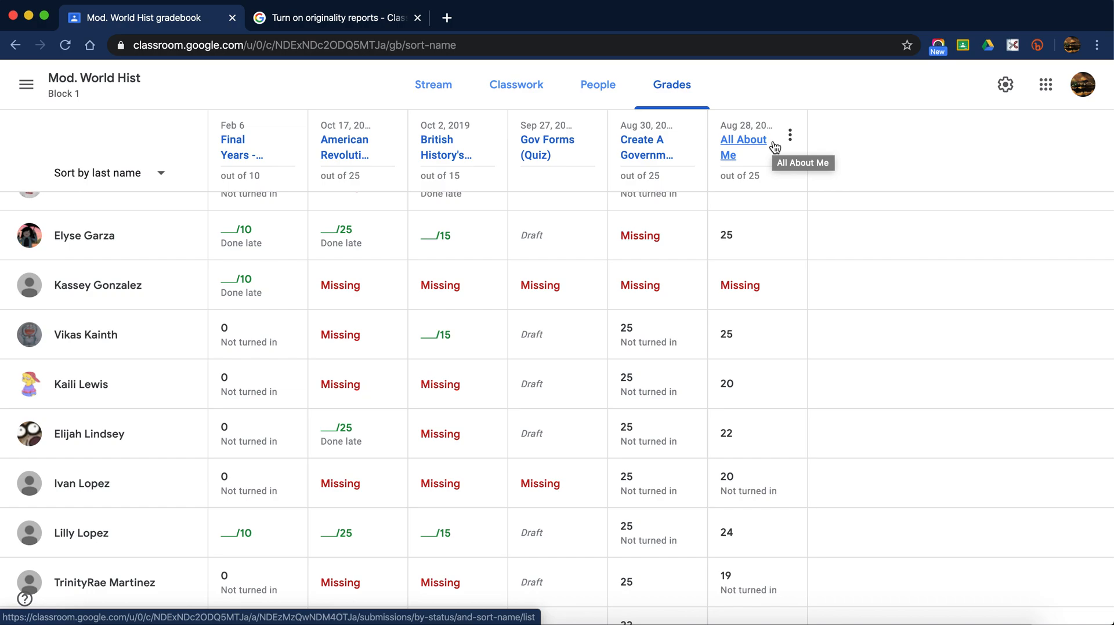
- Open the Final Years - WWI student work and review its instructions
{"action": "scroll", "coordinate": [244, 149], "scroll_direction": "up", "scroll_amount": 5}
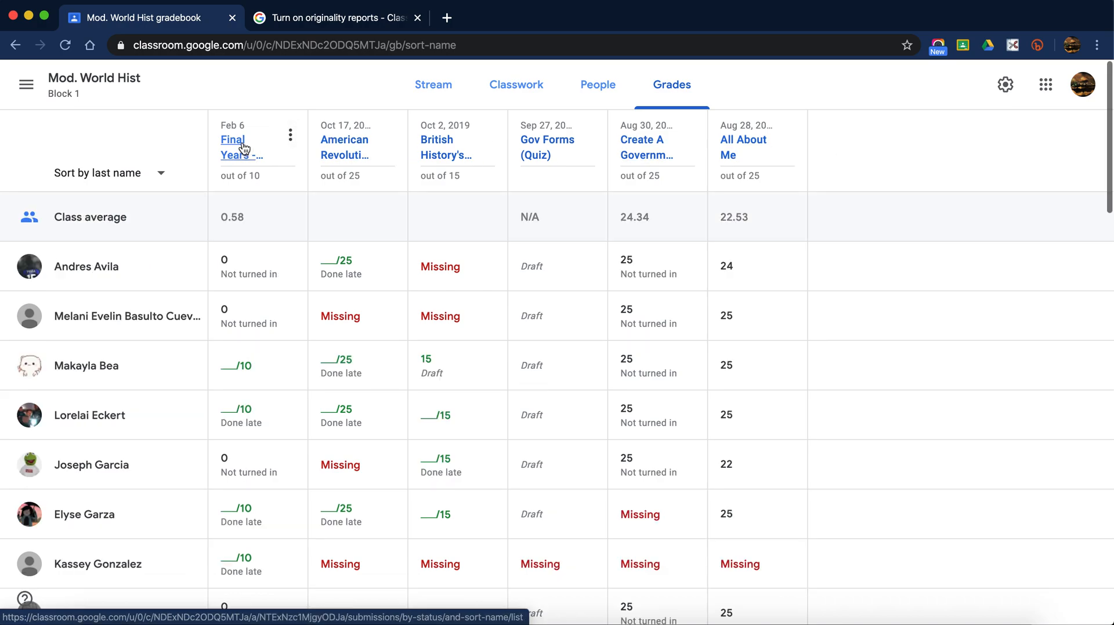
{"action": "left_click", "coordinate": [243, 148]}
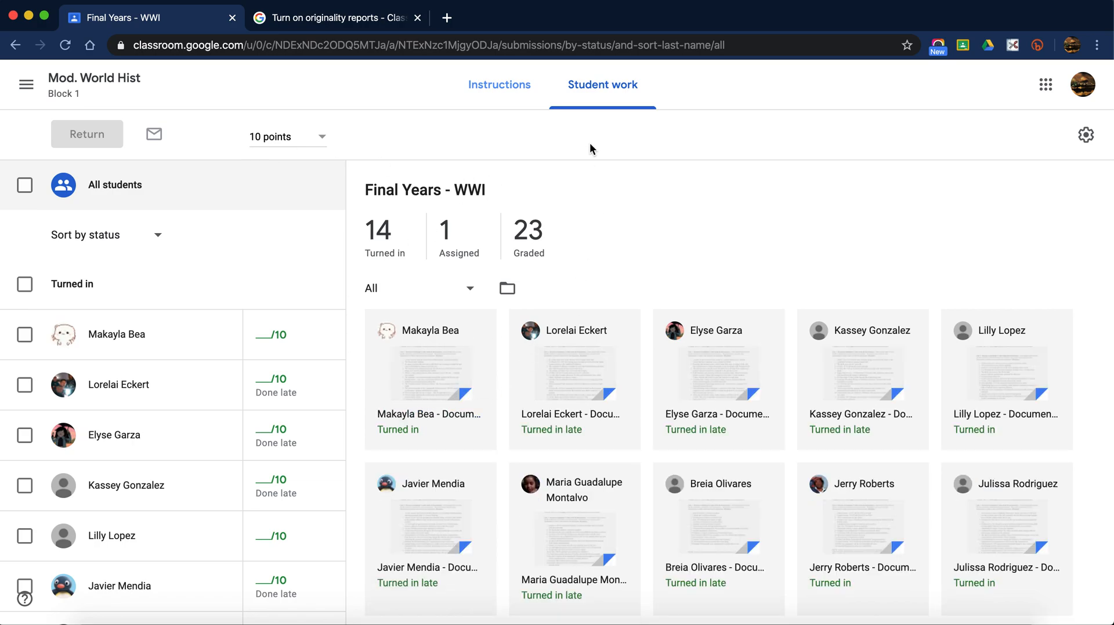
{"action": "left_click", "coordinate": [531, 102]}
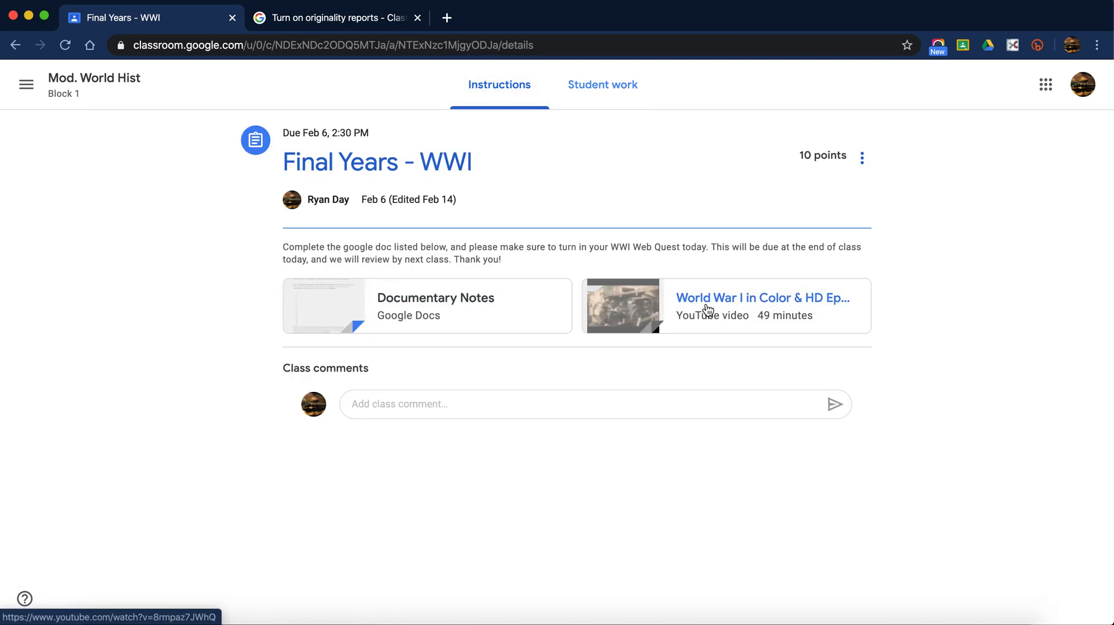
{"action": "left_click", "coordinate": [593, 88]}
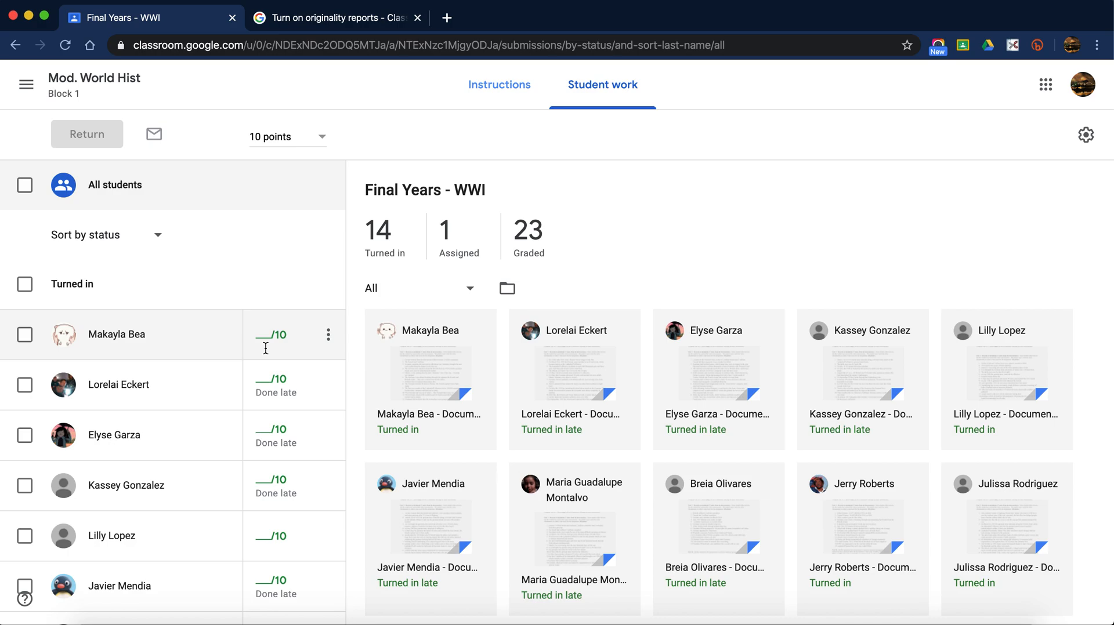
- Grade the first student 9 and the next student 10, then open a new browser tab
{"action": "left_click", "coordinate": [265, 348]}
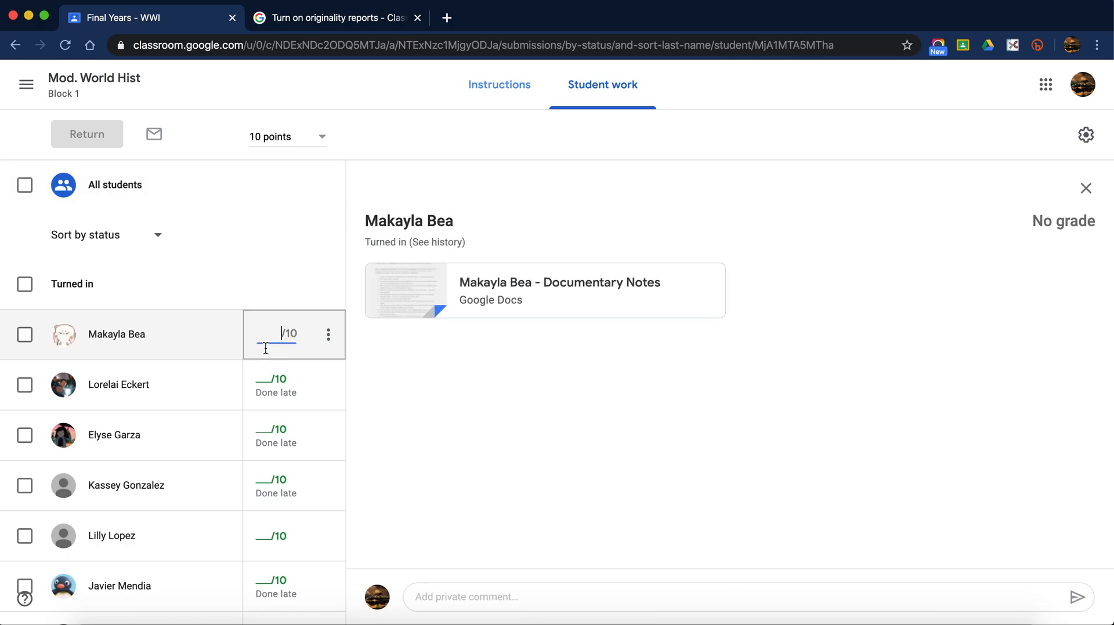
{"action": "type", "text": "9"}
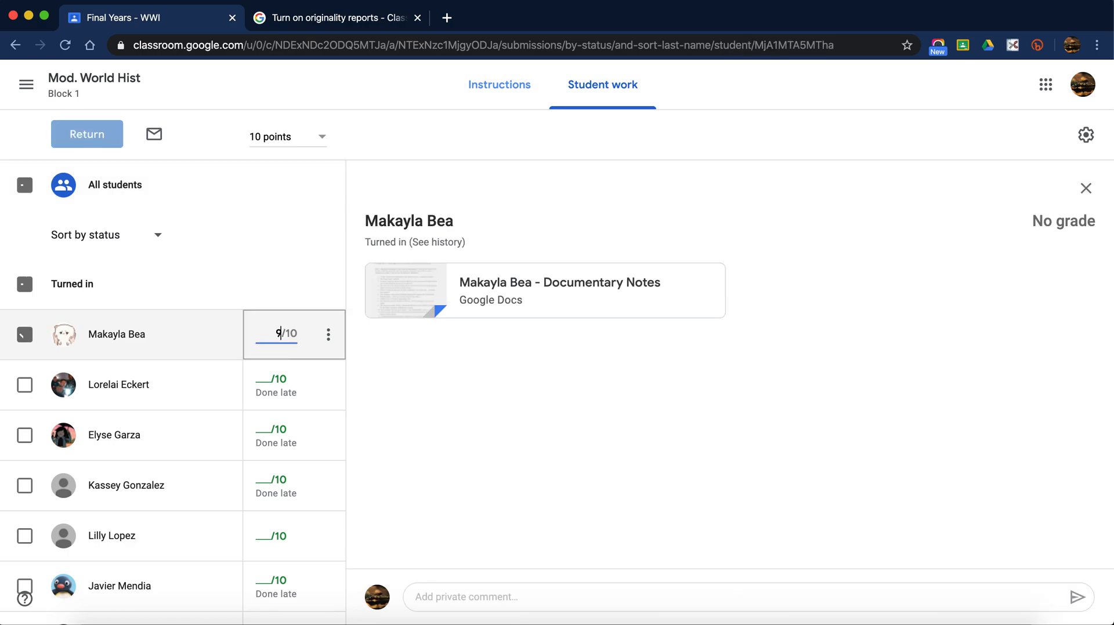
{"action": "left_click", "coordinate": [271, 368]}
{"action": "type", "text": "10"}
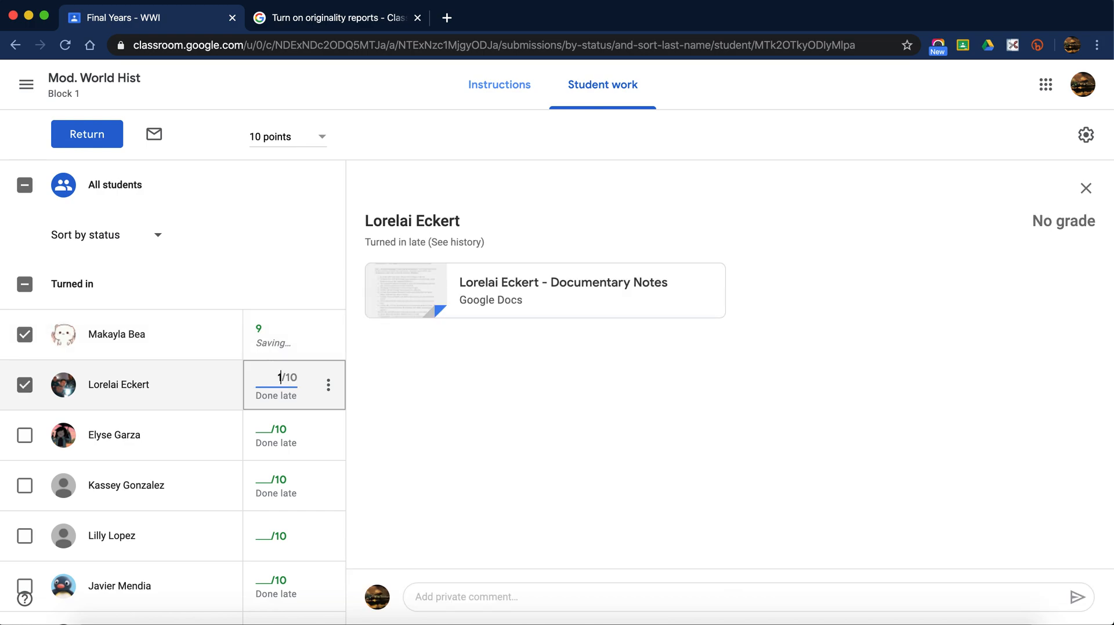
{"action": "left_click", "coordinate": [447, 17]}
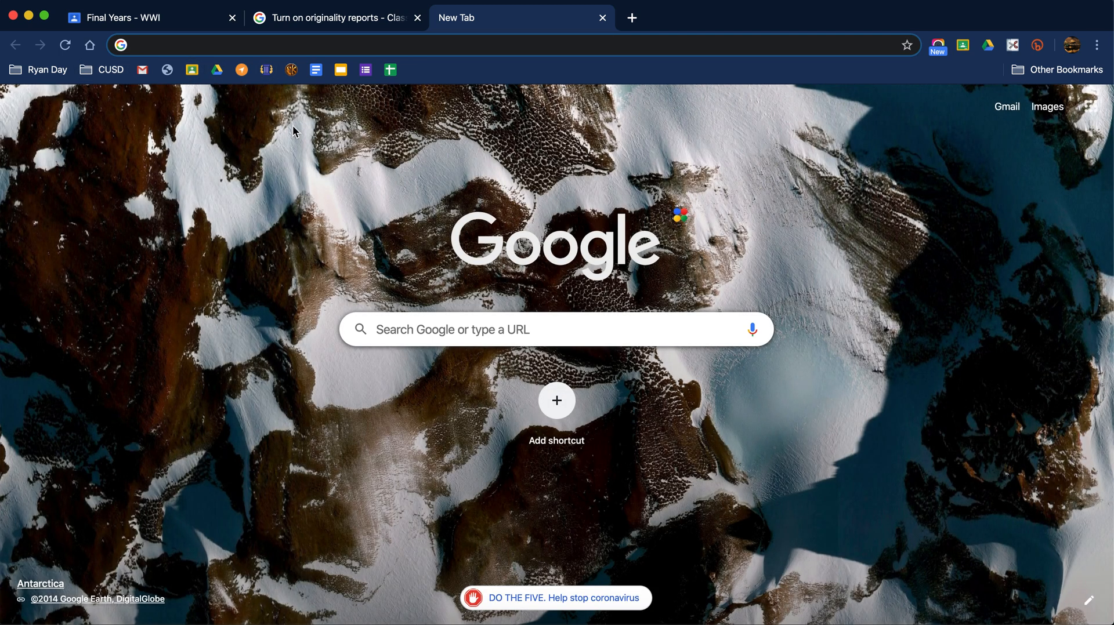
- Go to the Aeries portal through the bookmarks bar, skipping the CUSD folder
{"action": "left_click", "coordinate": [113, 73]}
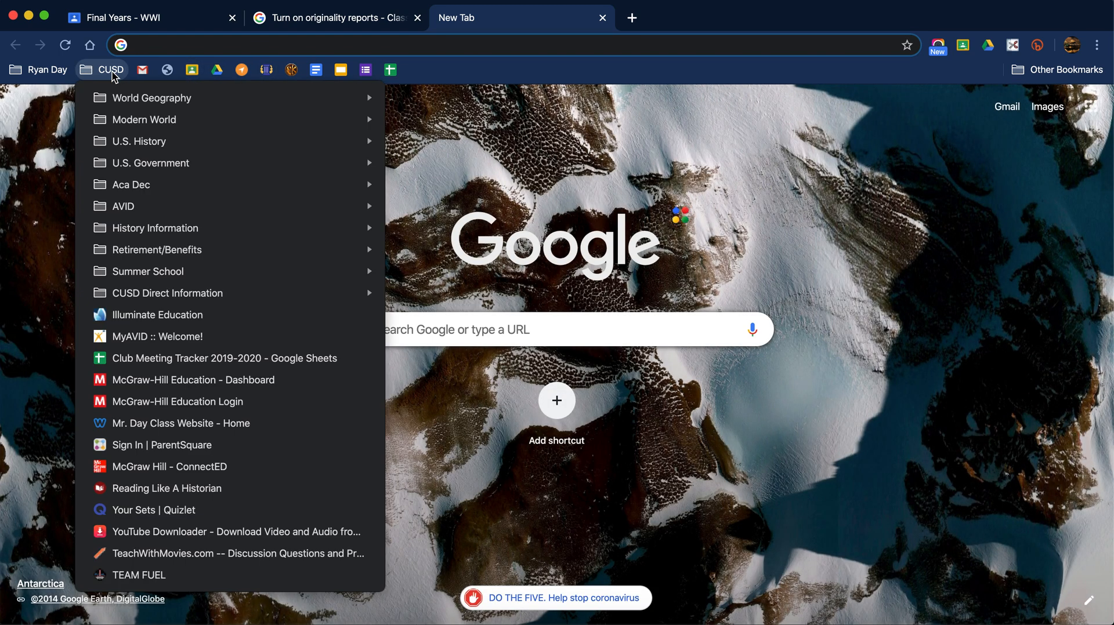
{"action": "left_click", "coordinate": [176, 78]}
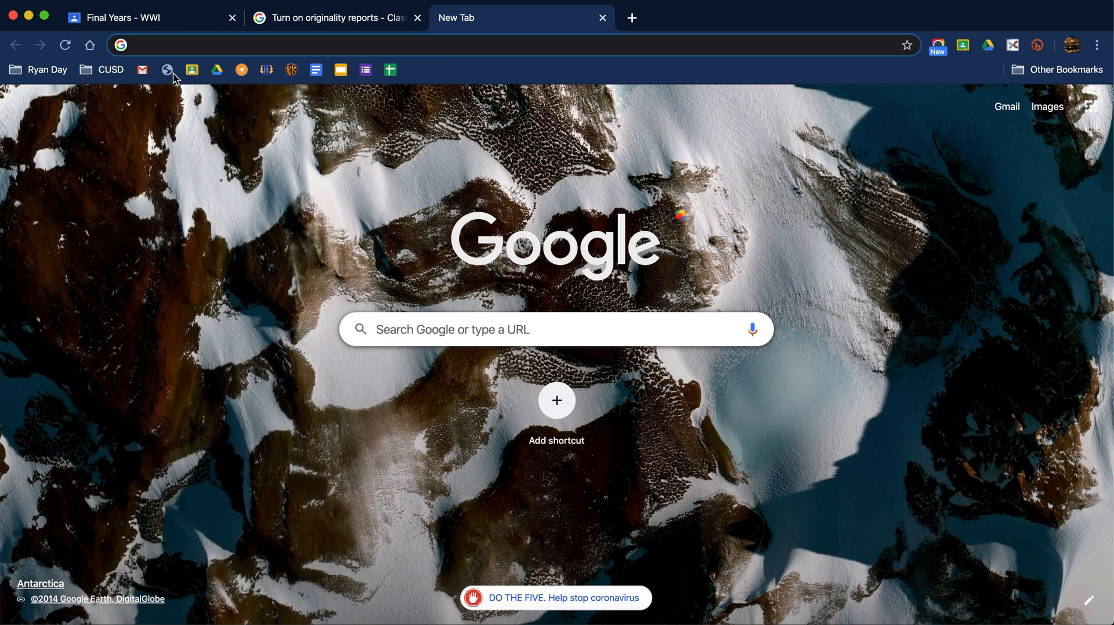
{"action": "left_click", "coordinate": [168, 71]}
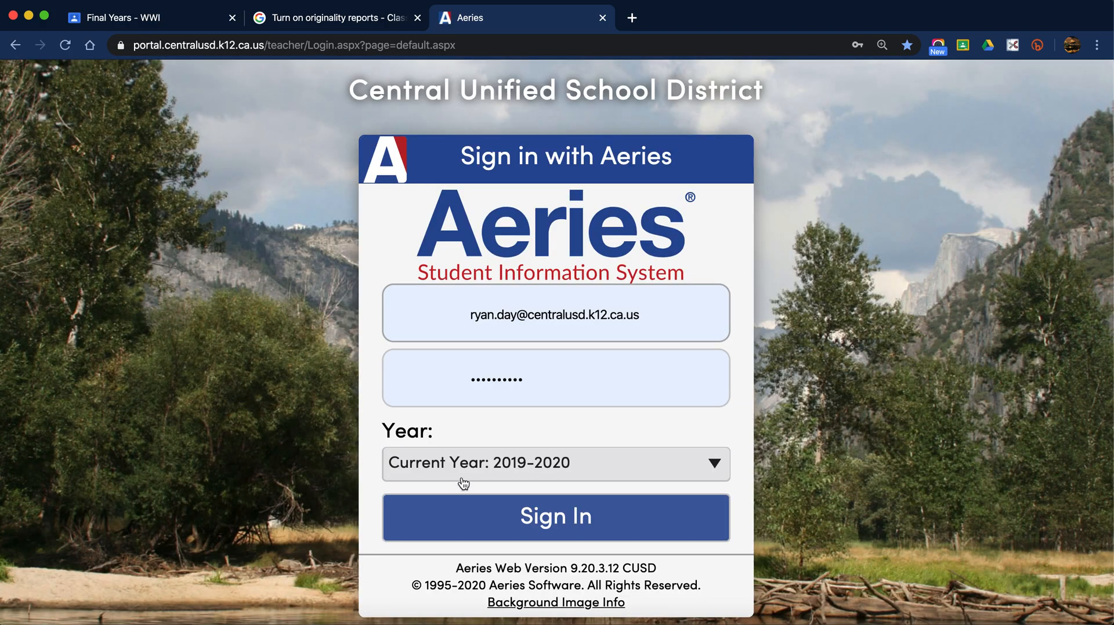
- Sign in to Aeries for Central High - West Campus and open the Gradebook page
{"action": "left_click", "coordinate": [497, 535]}
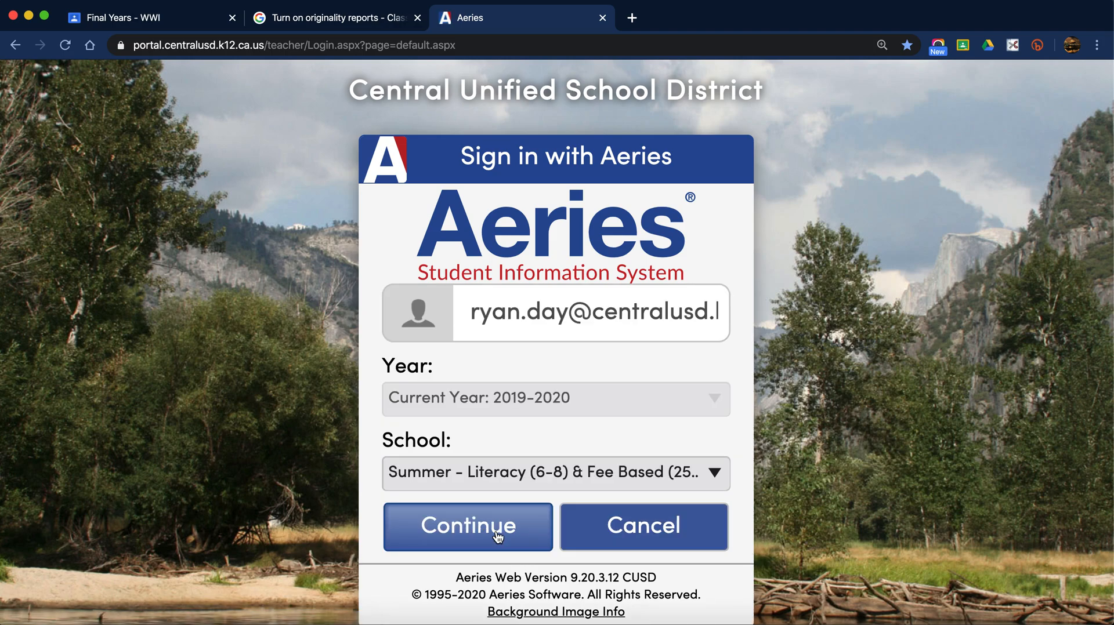
{"action": "left_click", "coordinate": [494, 483]}
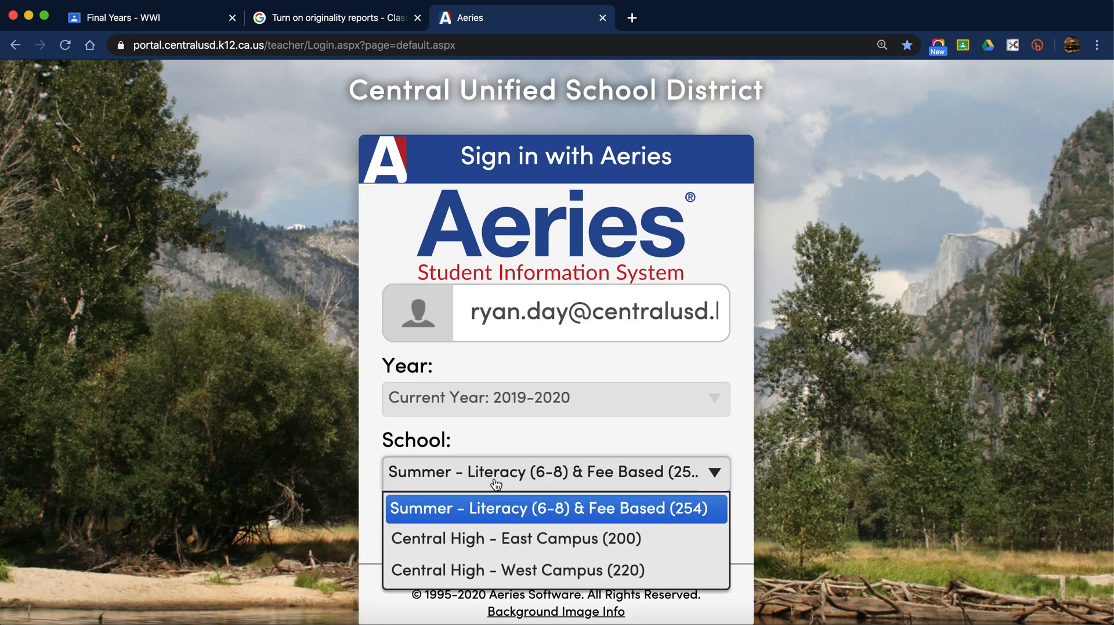
{"action": "left_click", "coordinate": [515, 571]}
{"action": "left_click", "coordinate": [485, 540]}
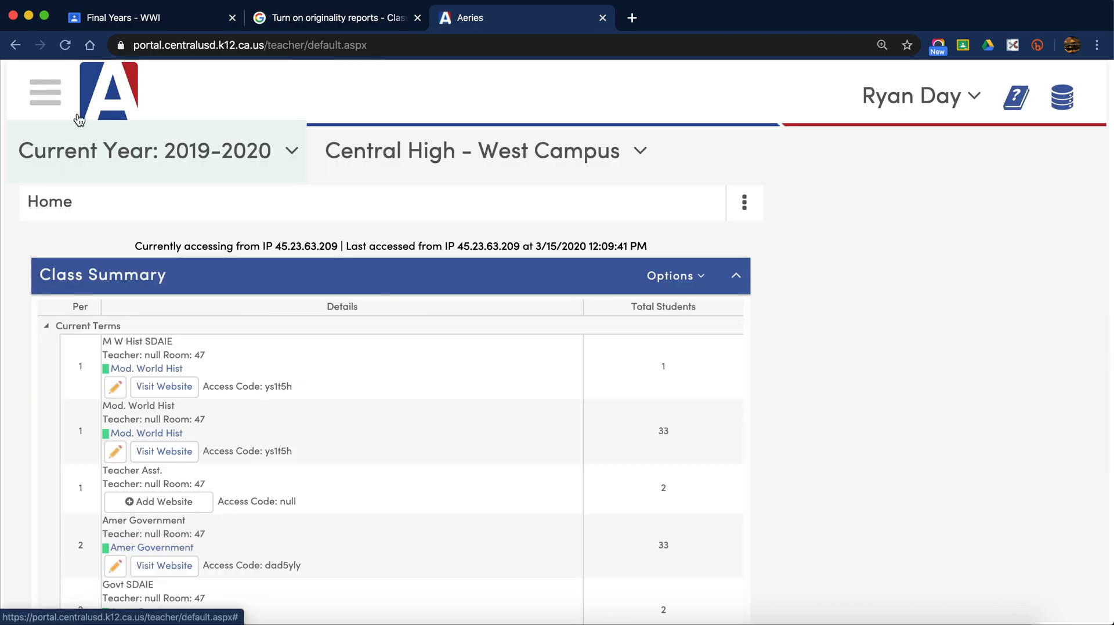
{"action": "left_click", "coordinate": [57, 104]}
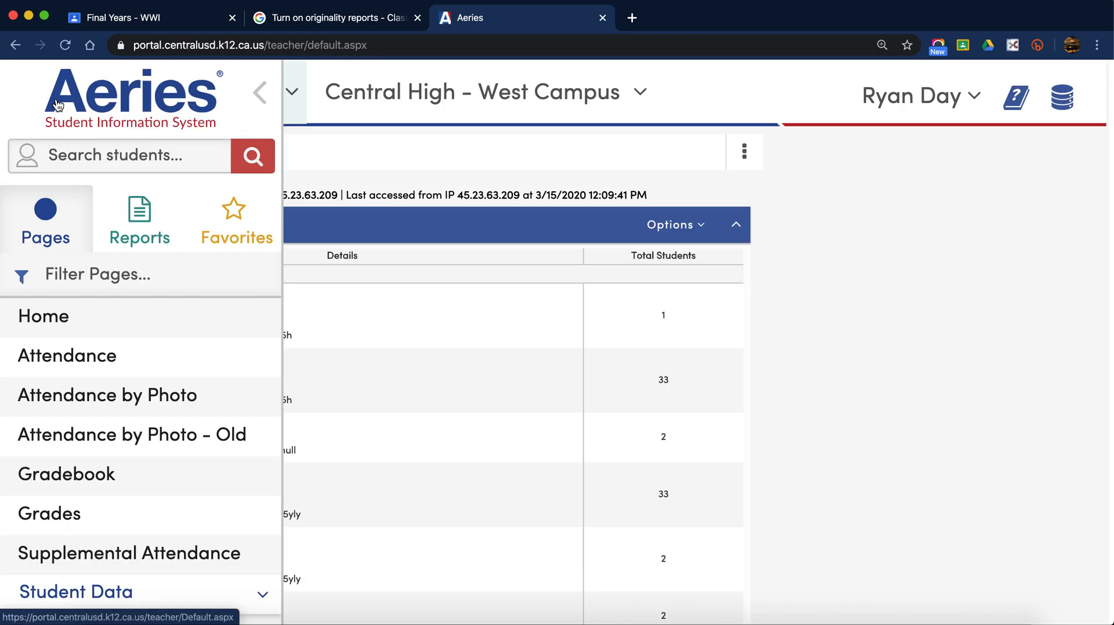
{"action": "left_click", "coordinate": [84, 476]}
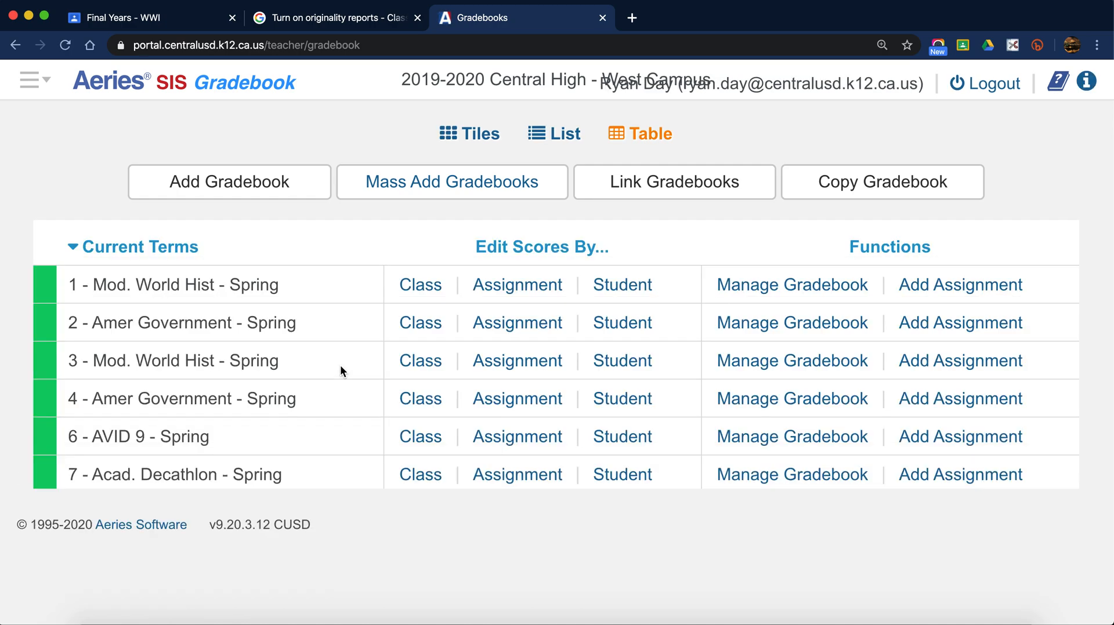
- Open score entry for the WWI Unit Review Assignment in 1 - Mod. World Hist - Spring
{"action": "left_click", "coordinate": [423, 296]}
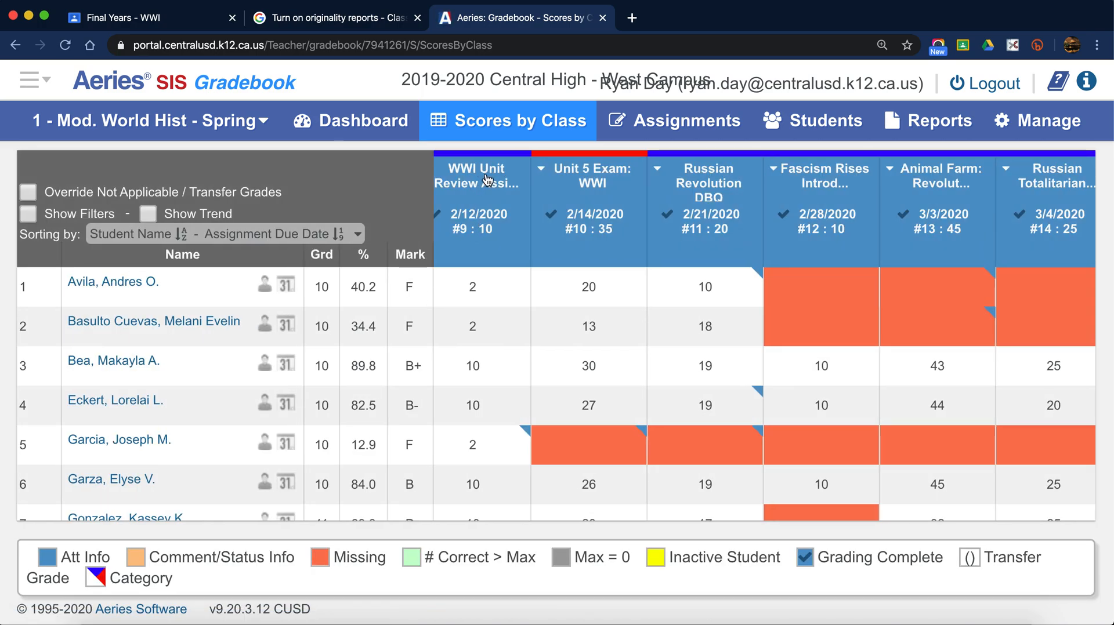
{"action": "left_click", "coordinate": [488, 180]}
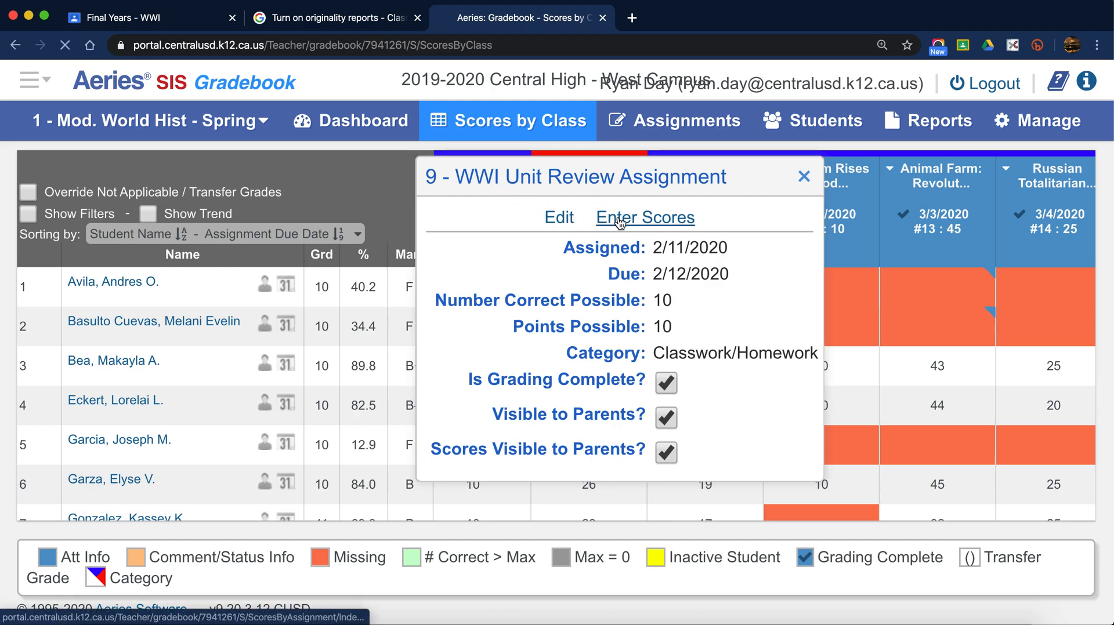
{"action": "left_click", "coordinate": [620, 222]}
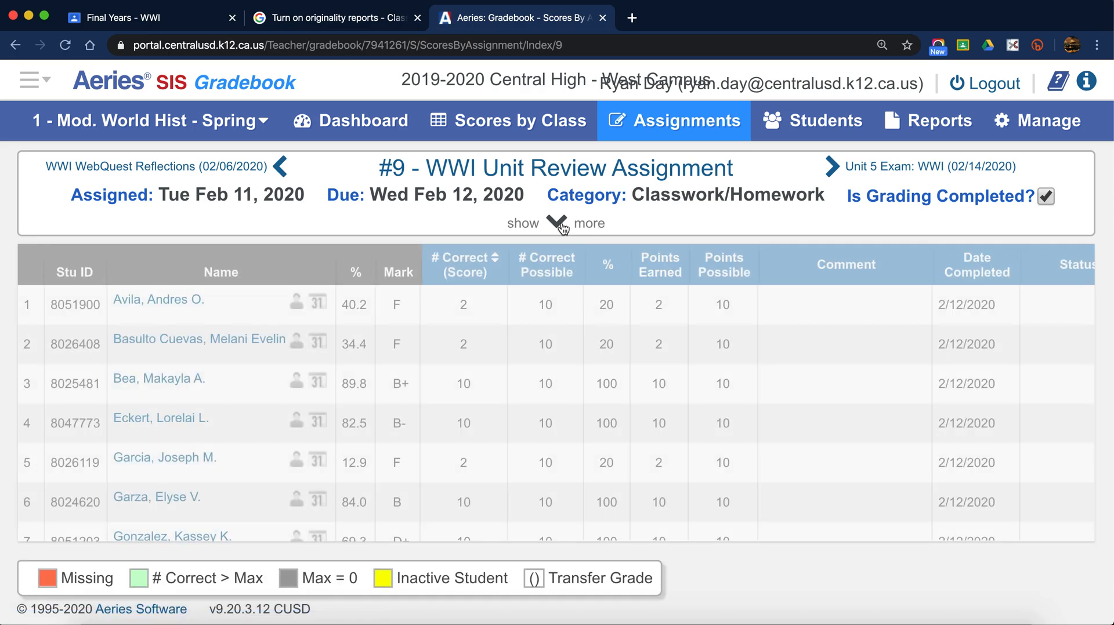
- Explore Import from Google for this assignment, then close the dialog and the Aeries tab
{"action": "left_click", "coordinate": [559, 224]}
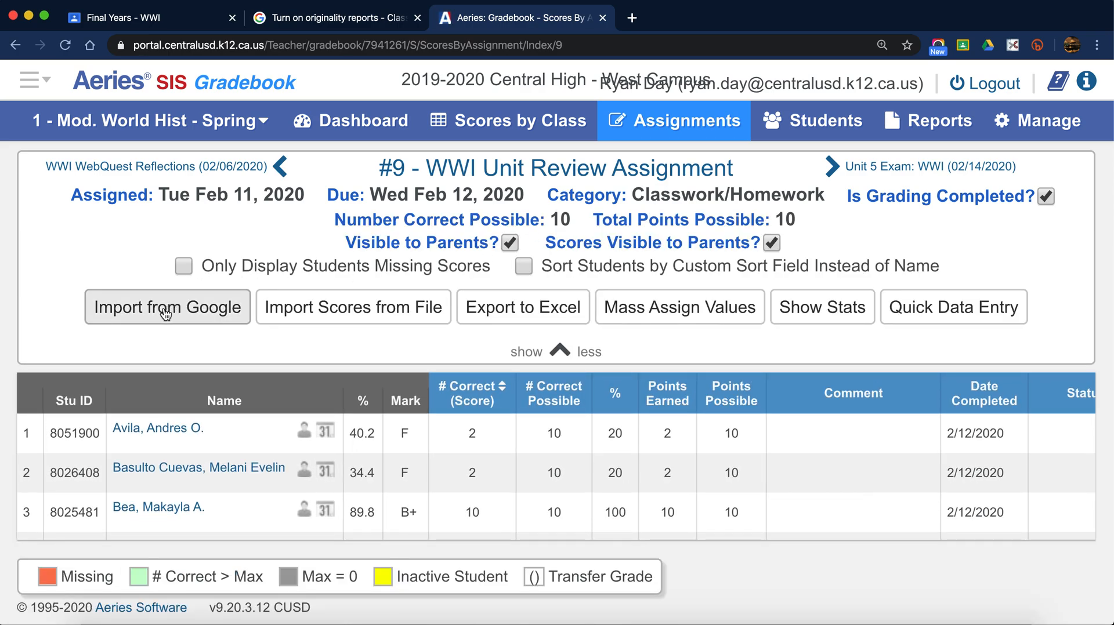
{"action": "left_click", "coordinate": [165, 310]}
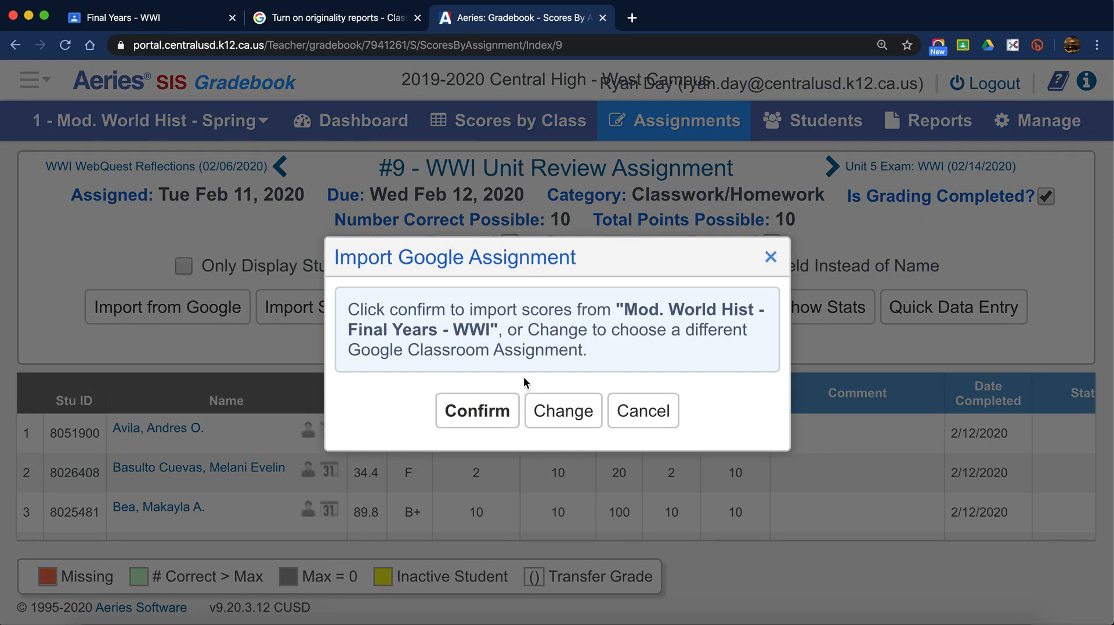
{"action": "left_click", "coordinate": [488, 408]}
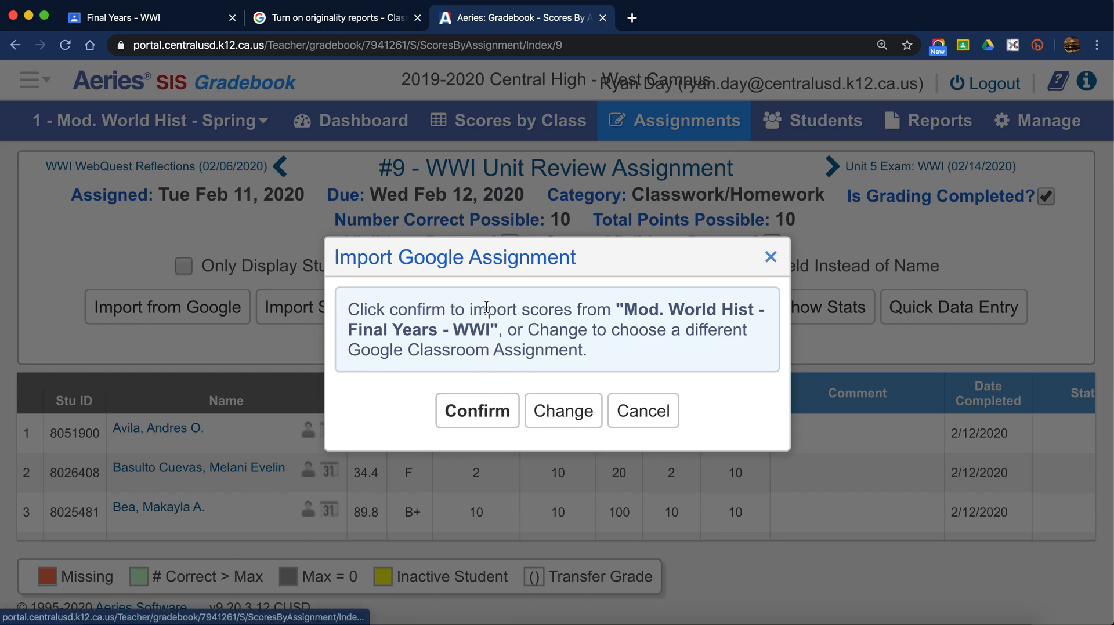
{"action": "left_click", "coordinate": [564, 413]}
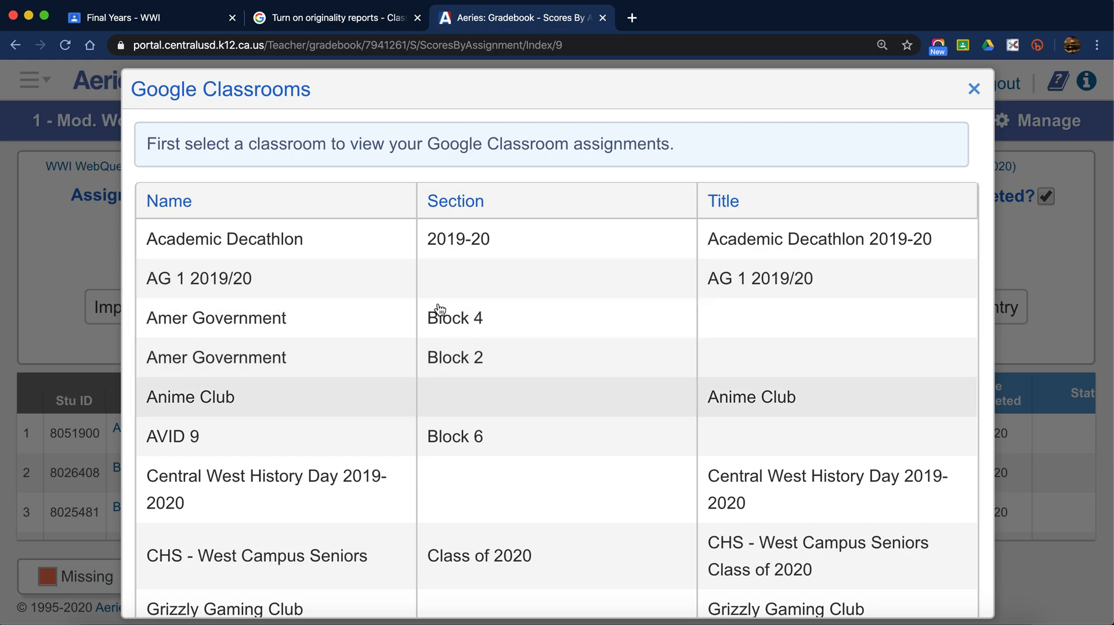
{"action": "left_click", "coordinate": [973, 88]}
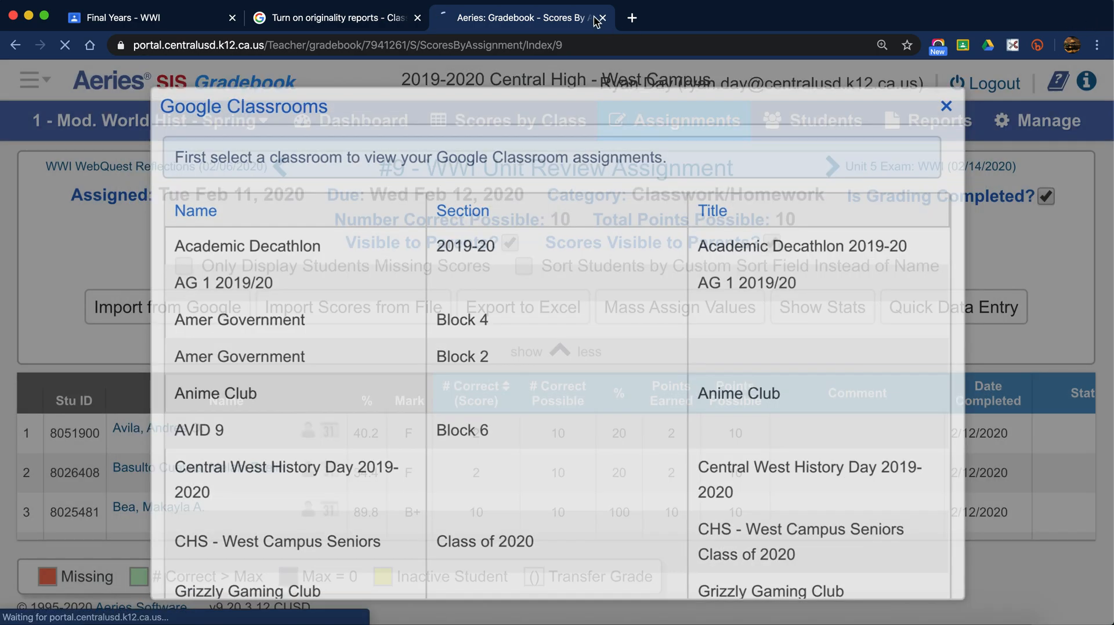
{"action": "left_click", "coordinate": [603, 18]}
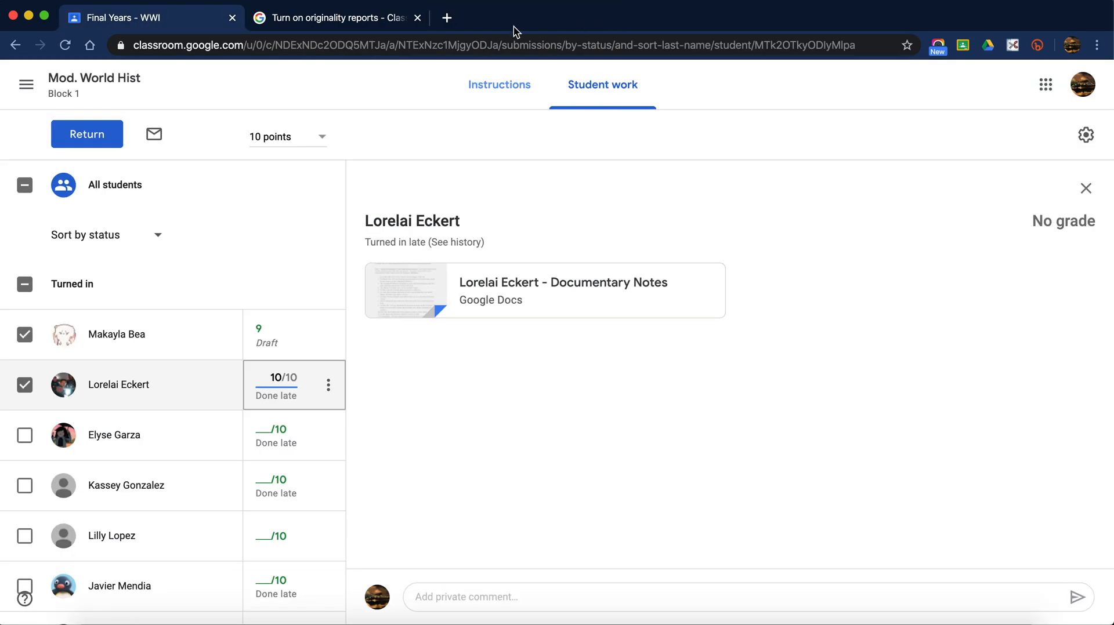
- Close the originality reports help tab and go through Classes to the Mod. World Hist Block 1 card
{"action": "left_click", "coordinate": [417, 17]}
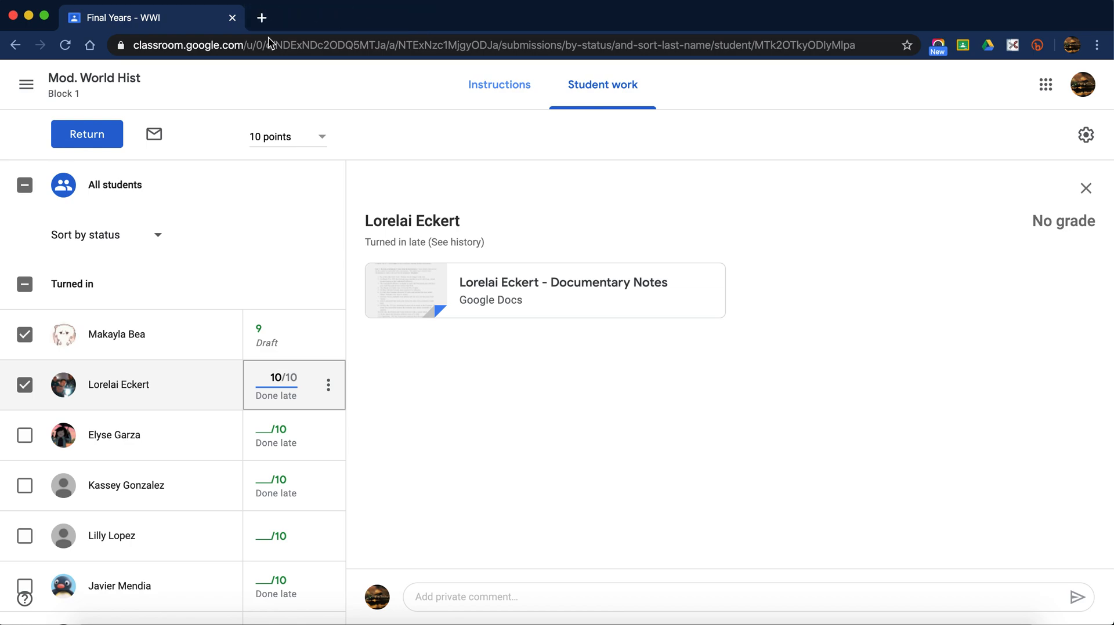
{"action": "left_click", "coordinate": [24, 85]}
{"action": "left_click", "coordinate": [24, 87]}
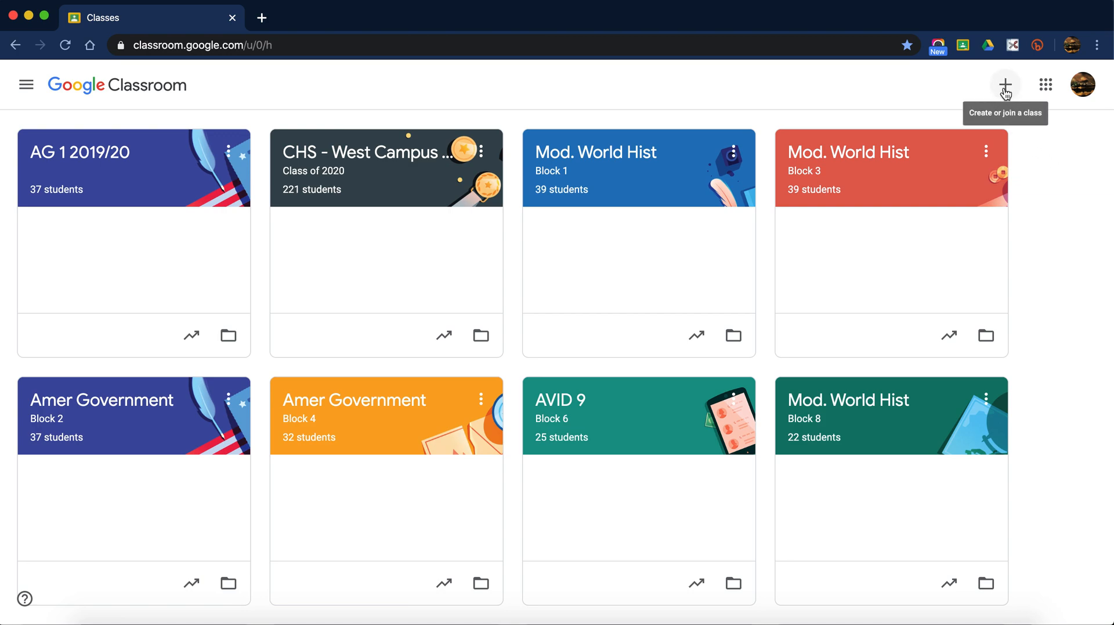
{"action": "left_click", "coordinate": [665, 154]}
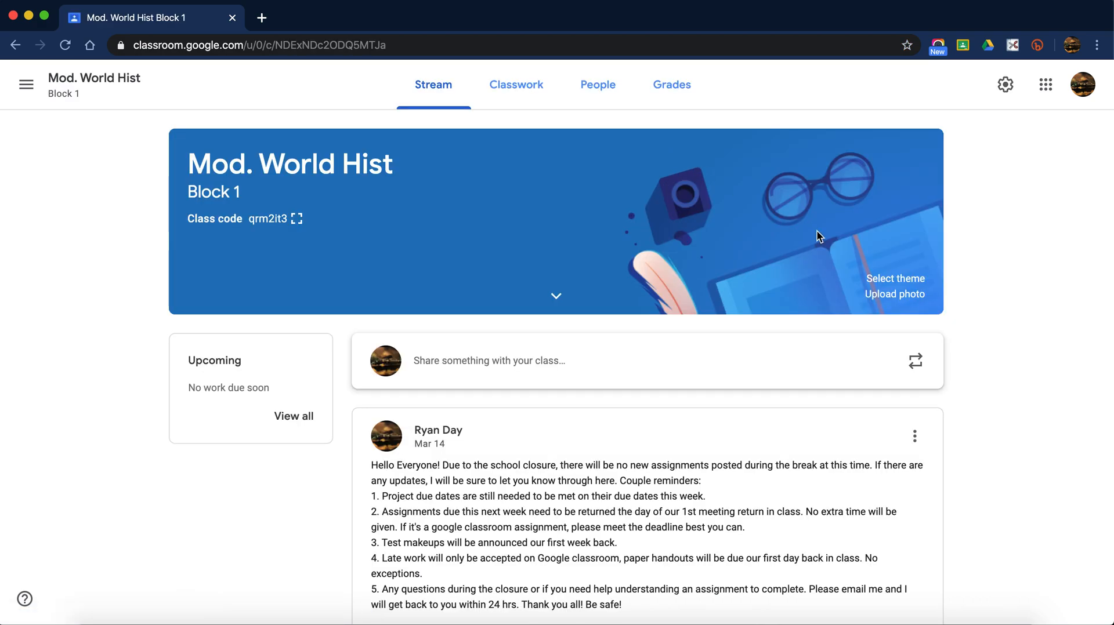
{"action": "left_click", "coordinate": [908, 280]}
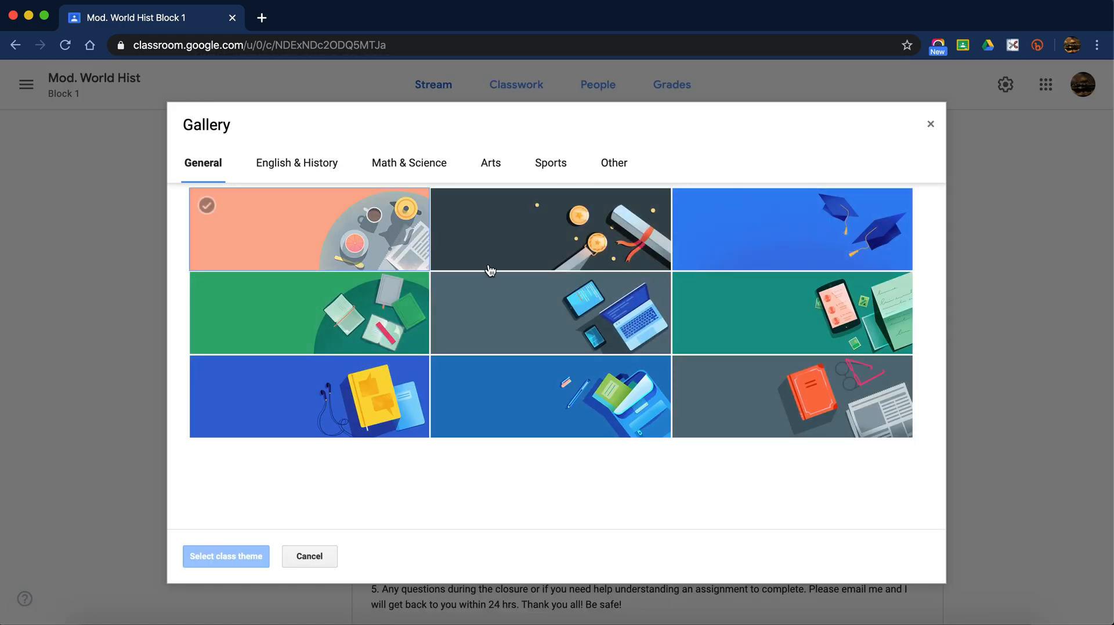
{"action": "left_click", "coordinate": [930, 125]}
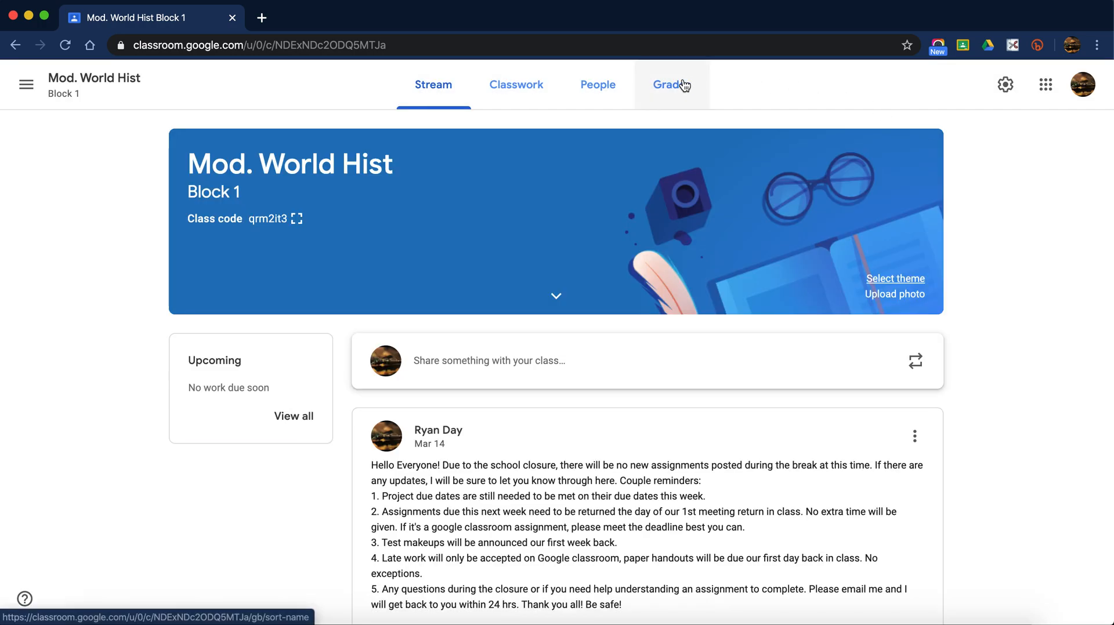
{"action": "scroll", "coordinate": [999, 308], "scroll_direction": "down", "scroll_amount": 5}
{"action": "scroll", "coordinate": [999, 308], "scroll_direction": "up", "scroll_amount": 5}
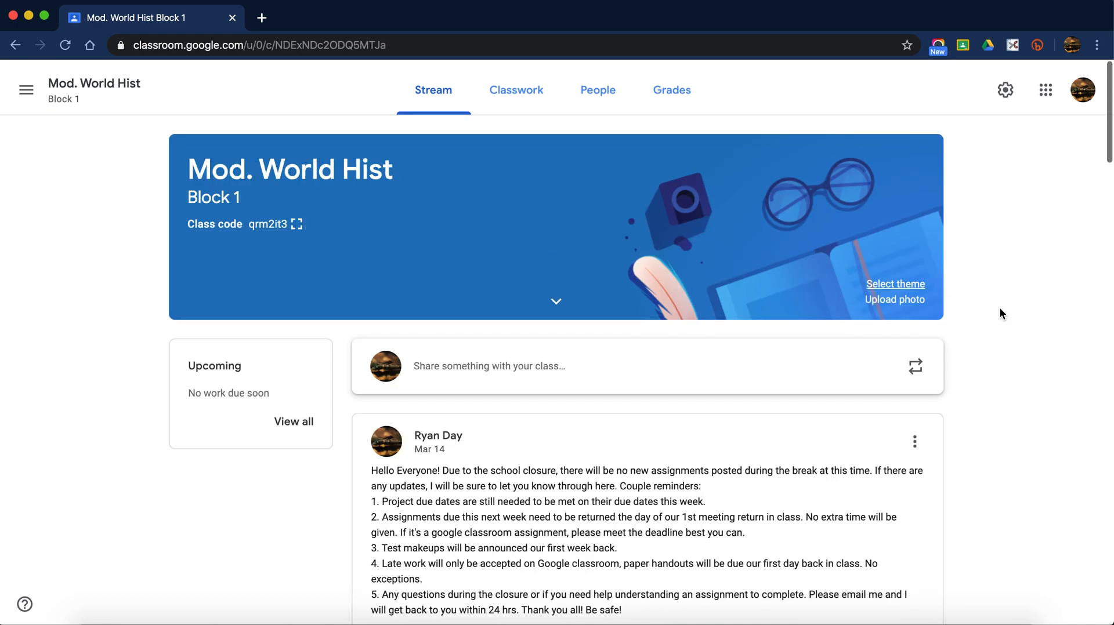
{"action": "scroll", "coordinate": [999, 308], "scroll_direction": "down", "scroll_amount": 1}
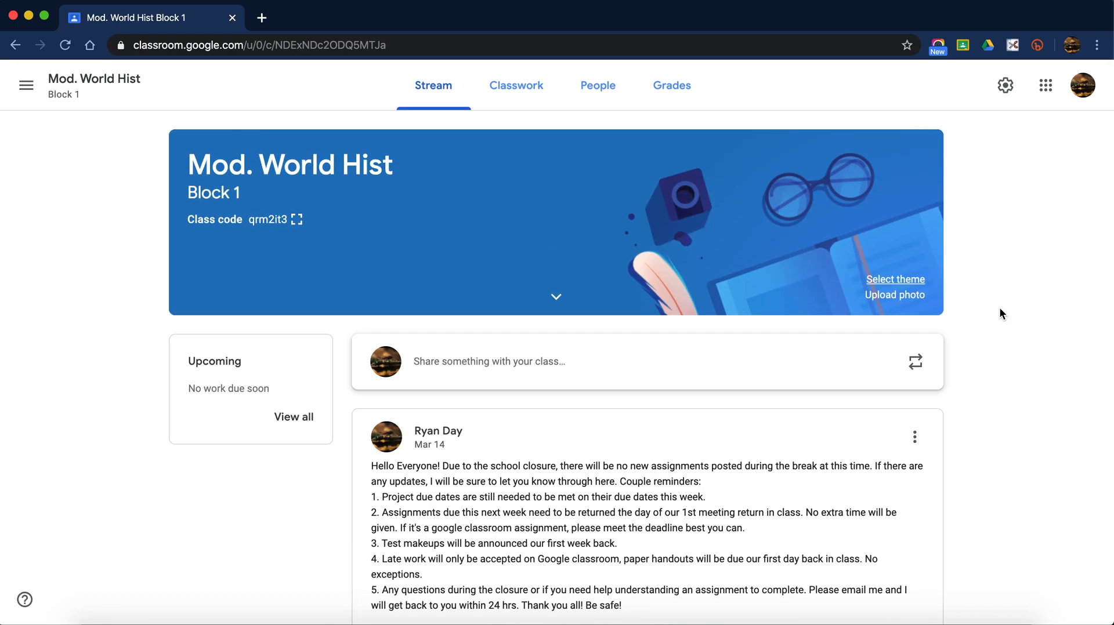